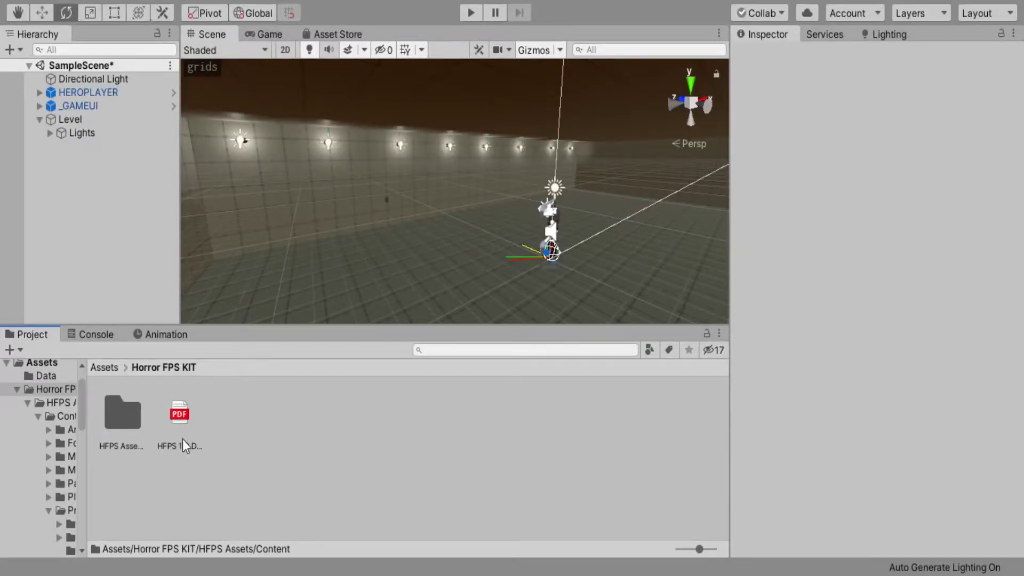
pyautogui.moveTo(366, 200); pyautogui.dragTo(633, 267, button='right')
pyautogui.press('s')
pyautogui.press('d')
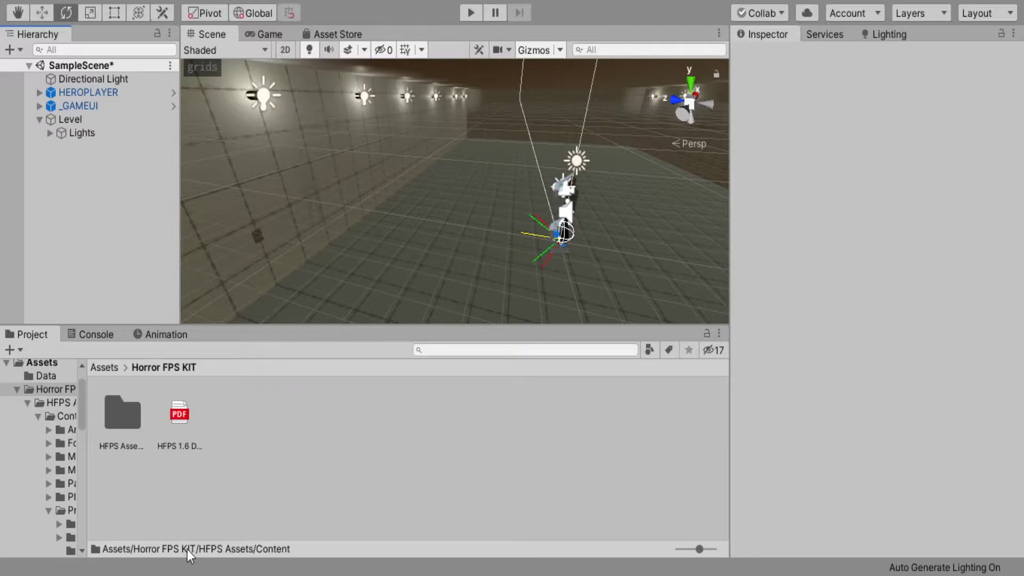
pyautogui.moveTo(416, 277); pyautogui.dragTo(142, 178, button='right')
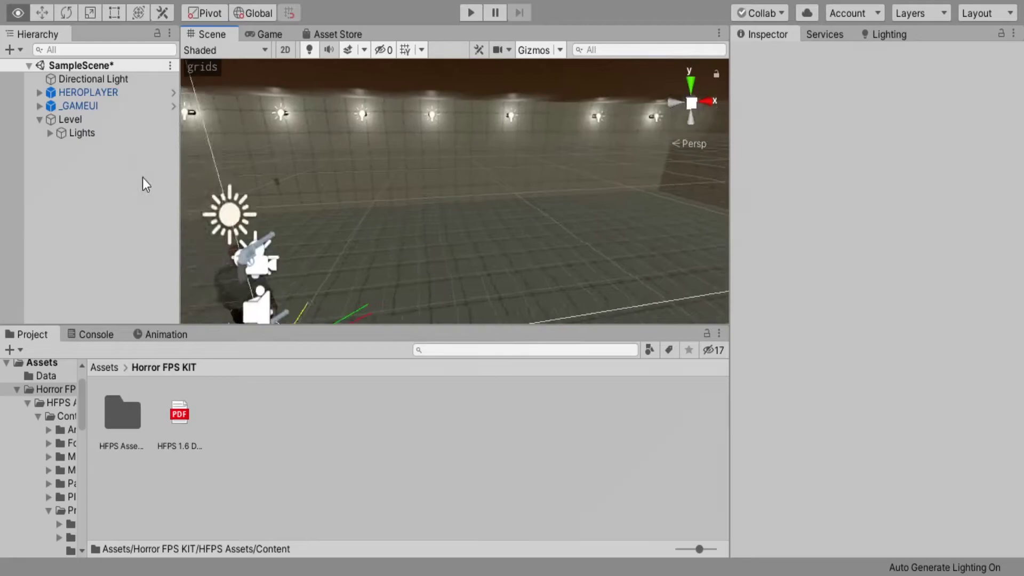
pyautogui.press('a')
pyautogui.moveTo(91, 158); pyautogui.dragTo(510, 315, button='right')
pyautogui.press('s')
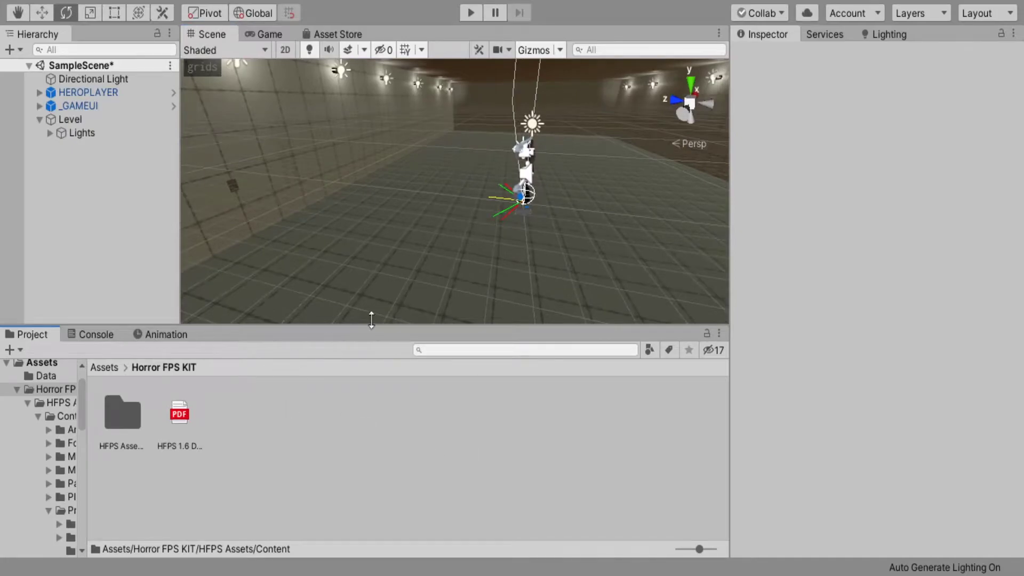
# Open the Content folder inside HFPS Assets in the project files.
pyautogui.click(450, 349)
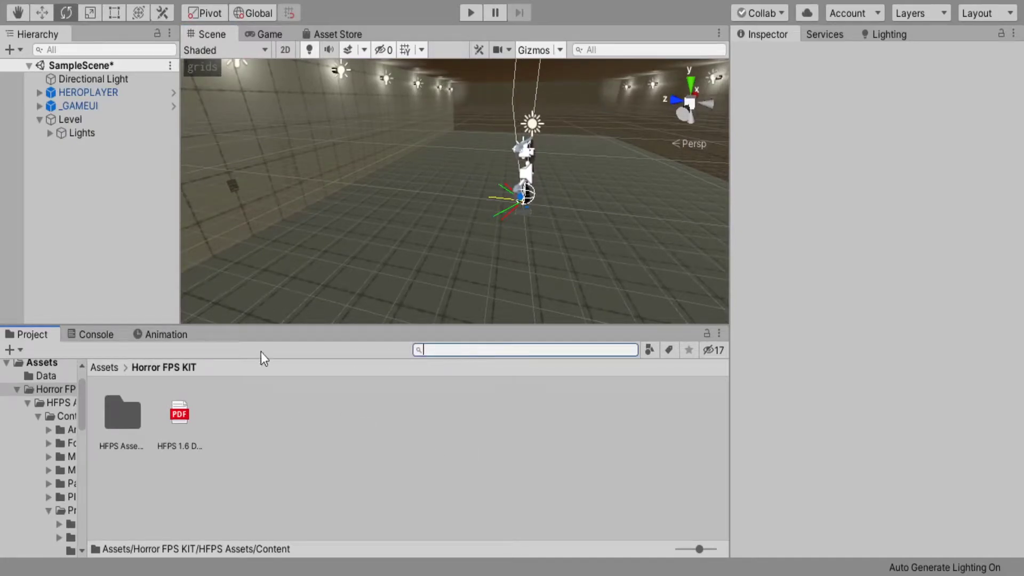
pyautogui.click(113, 375)
pyautogui.doubleClick(168, 408)
pyautogui.moveTo(389, 276); pyautogui.dragTo(368, 282, button='right')
pyautogui.doubleClick(123, 411)
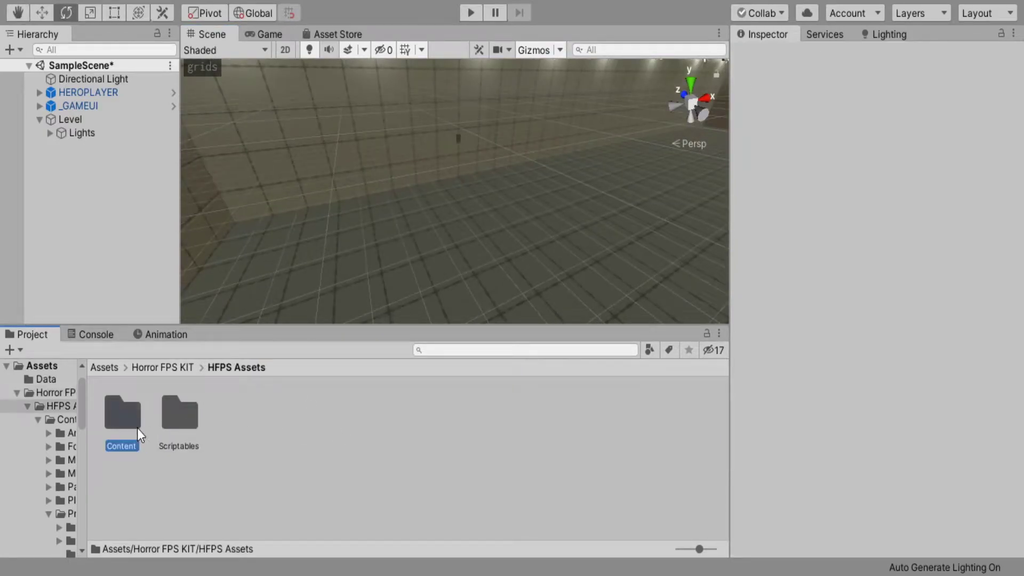
pyautogui.doubleClick(136, 427)
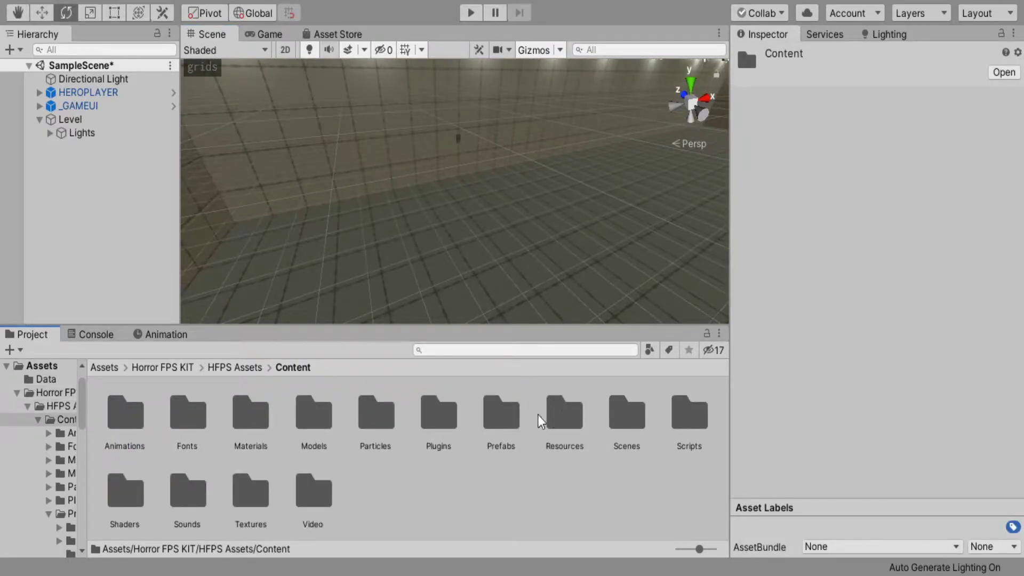
# Search the project for "table" and reveal the Table prefab in its Tables folder.
pyautogui.click(492, 351)
pyautogui.write('table')
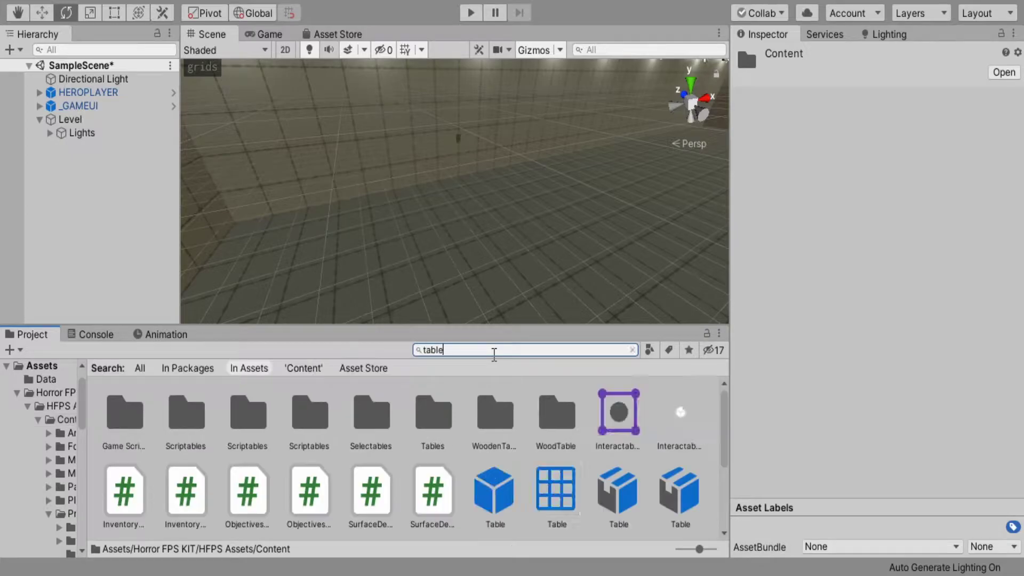
pyautogui.click(476, 504)
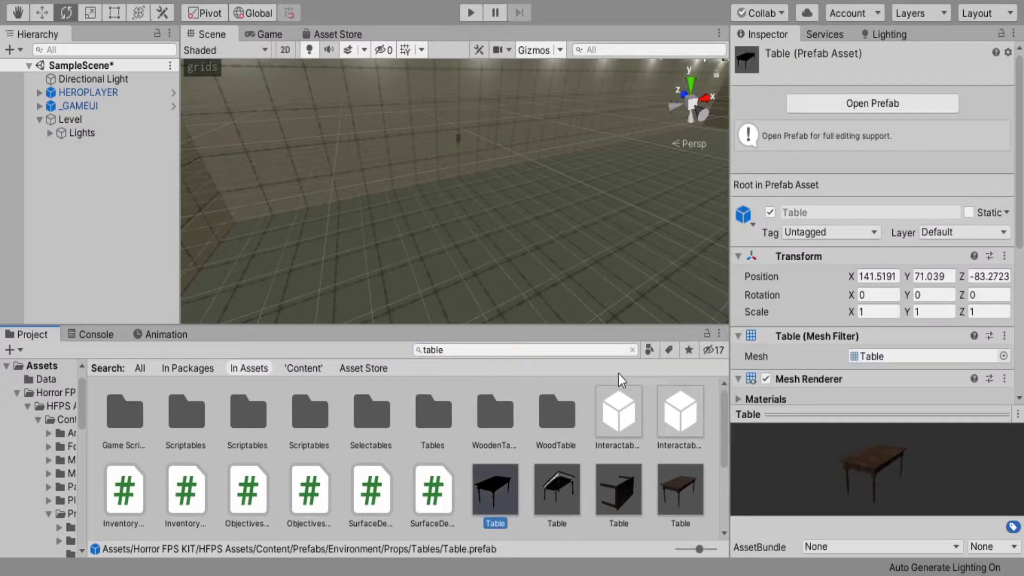
pyautogui.click(632, 349)
# Place the Table prefab on the room's floor and position it near the wall.
pyautogui.moveTo(122, 390); pyautogui.dragTo(409, 195)
pyautogui.press('w')
pyautogui.press('w')
pyautogui.moveTo(409, 195); pyautogui.dragTo(597, 236, button='right')
pyautogui.press('a')
pyautogui.moveTo(462, 213); pyautogui.dragTo(244, 249)
pyautogui.click(244, 249)
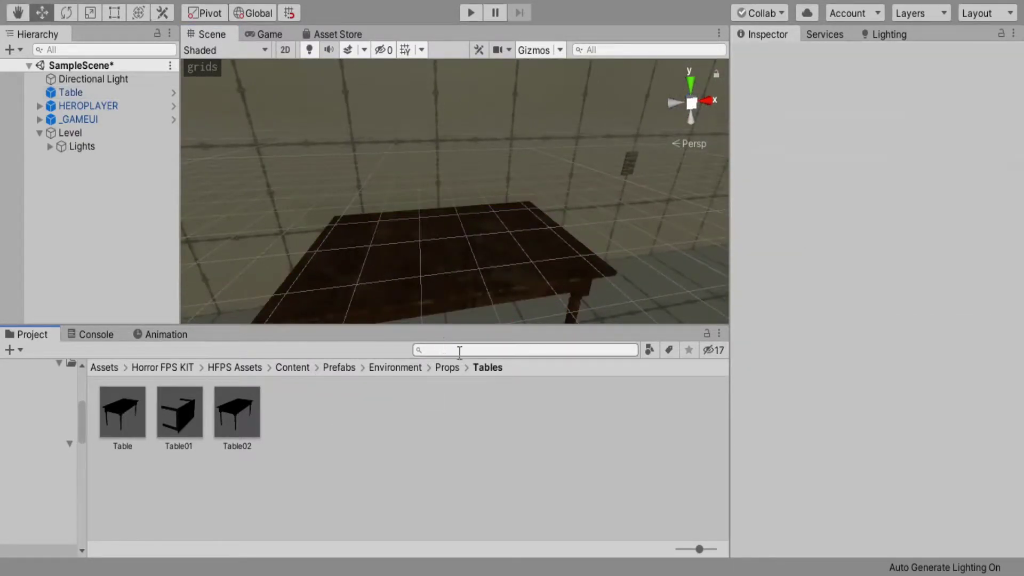
# Place the Lamp_02 prefab from the Prefabs/Light folder on top of the table.
pyautogui.click(447, 368)
pyautogui.click(393, 370)
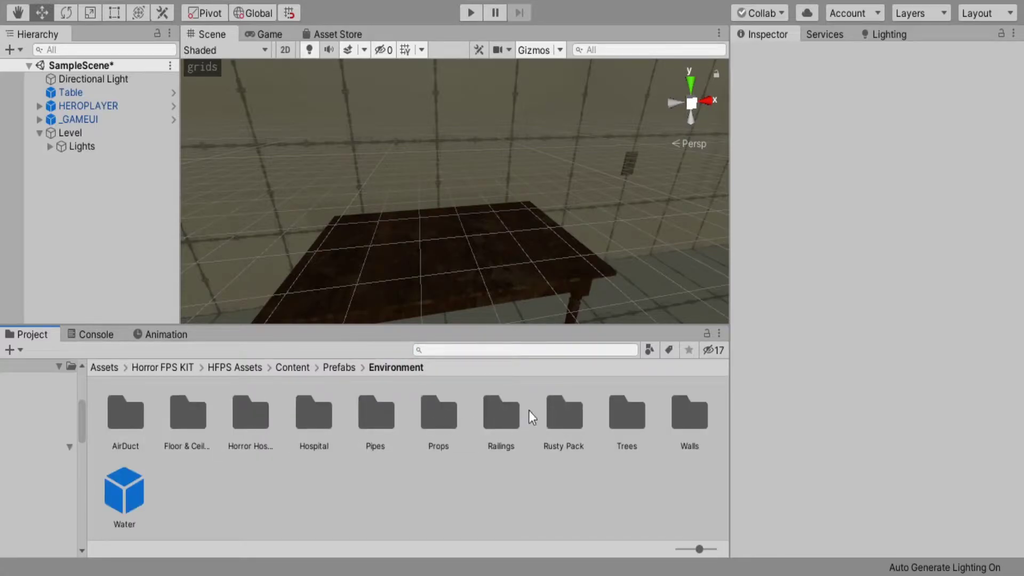
pyautogui.click(338, 368)
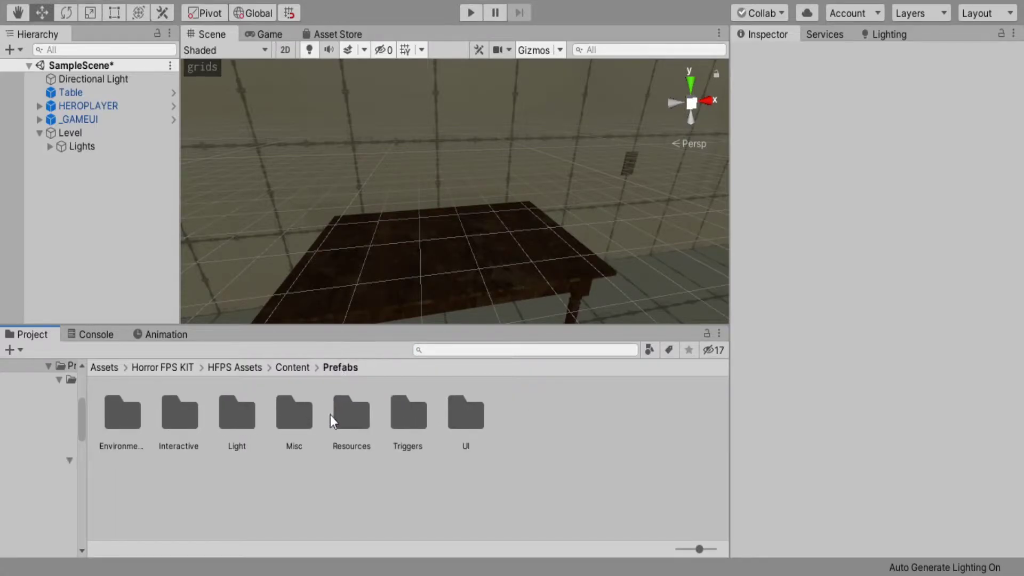
pyautogui.doubleClick(237, 415)
pyautogui.moveTo(244, 420); pyautogui.dragTo(353, 241)
# Enable isPoweredOn for Lamp_02 and enable the Light component of its child Point light.
pyautogui.scroll(-5, 913, 354)
pyautogui.click(853, 453)
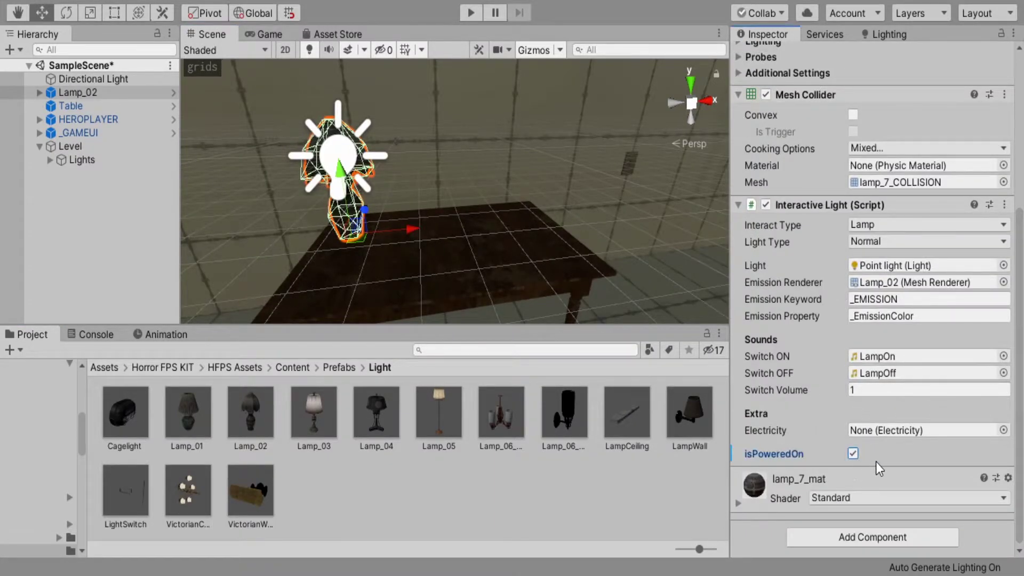
pyautogui.click(40, 96)
pyautogui.click(39, 94)
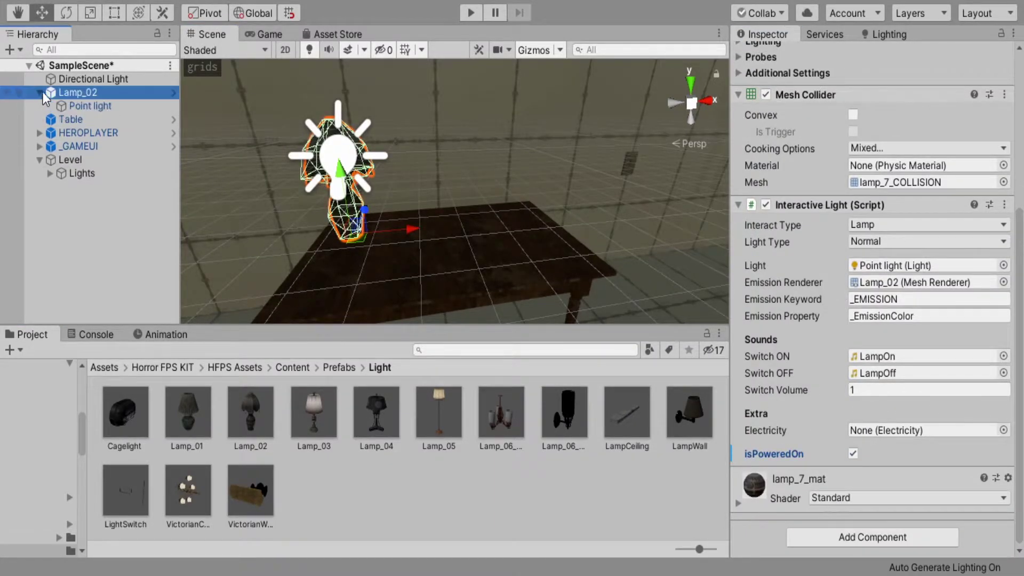
pyautogui.click(82, 106)
pyautogui.click(766, 126)
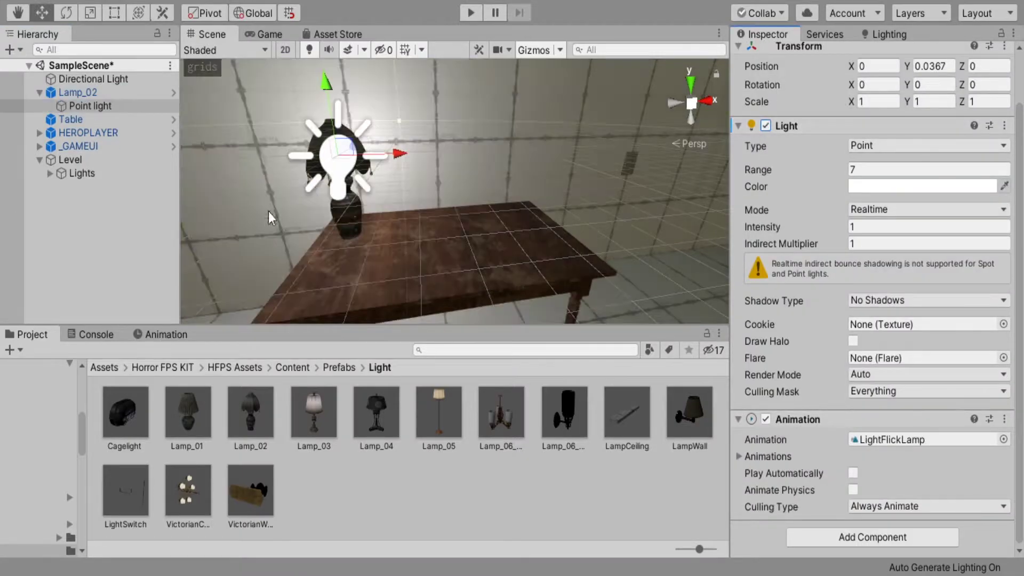
# Move Lamp_02 along the tabletop to the middle of the back edge, at about X -7.758, Z 8.261.
pyautogui.click(336, 184)
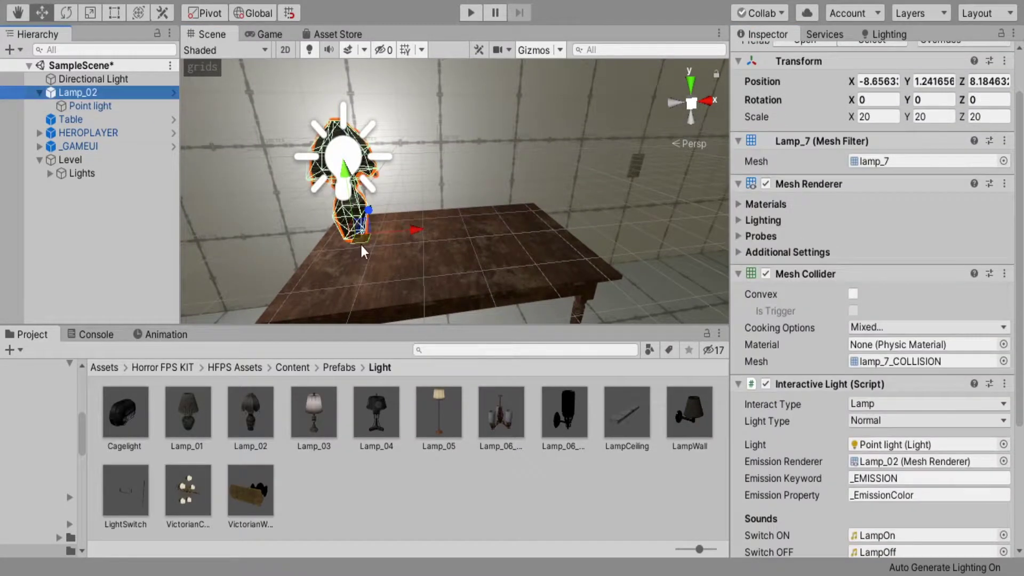
pyautogui.moveTo(366, 228); pyautogui.dragTo(454, 229)
pyautogui.hotkey('ctrl', 'z')
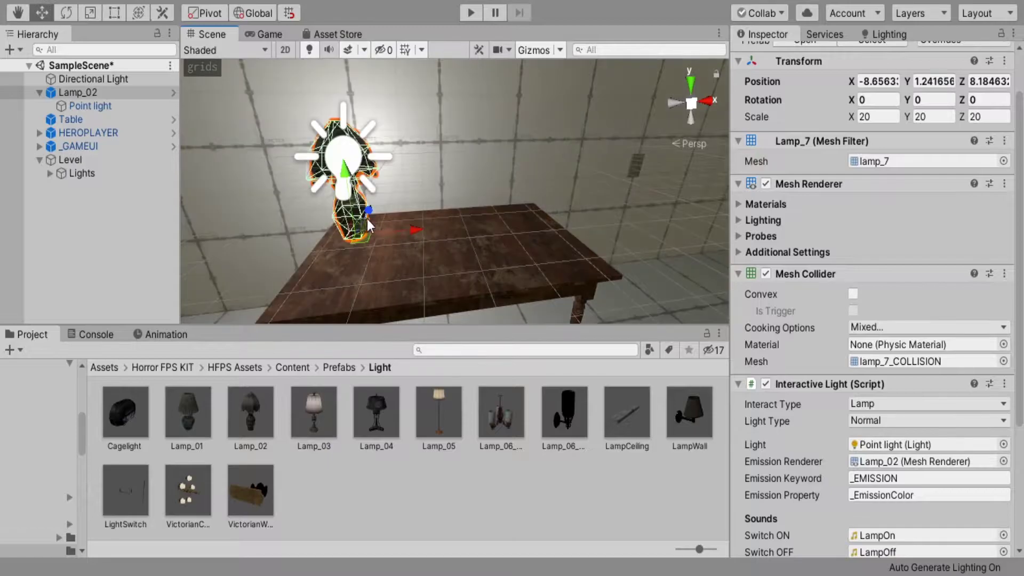
pyautogui.moveTo(366, 251); pyautogui.dragTo(448, 238)
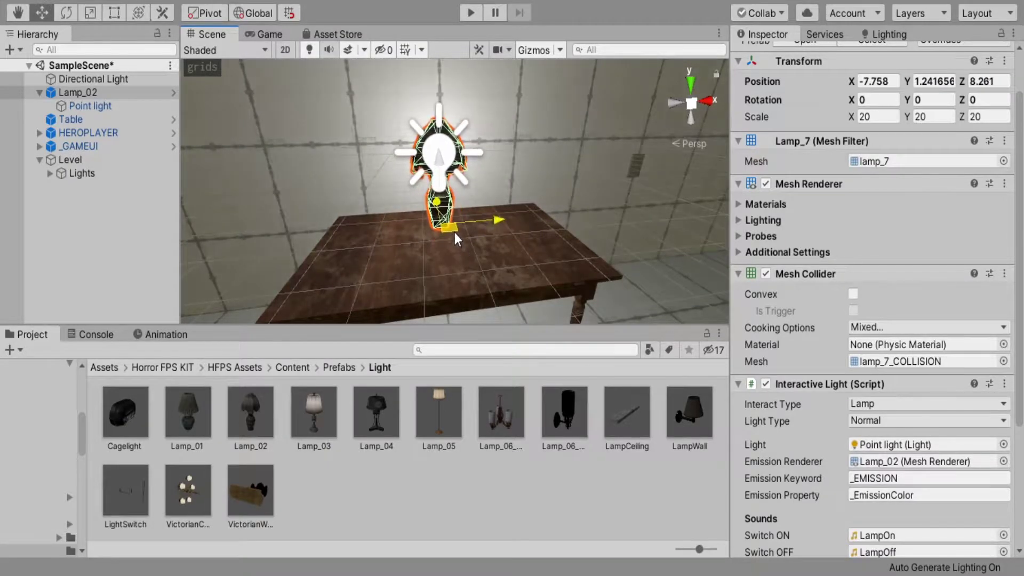
pyautogui.click(448, 485)
# Open the Papers folder under Prefabs/Interactive/ExaminableItems.
pyautogui.click(341, 368)
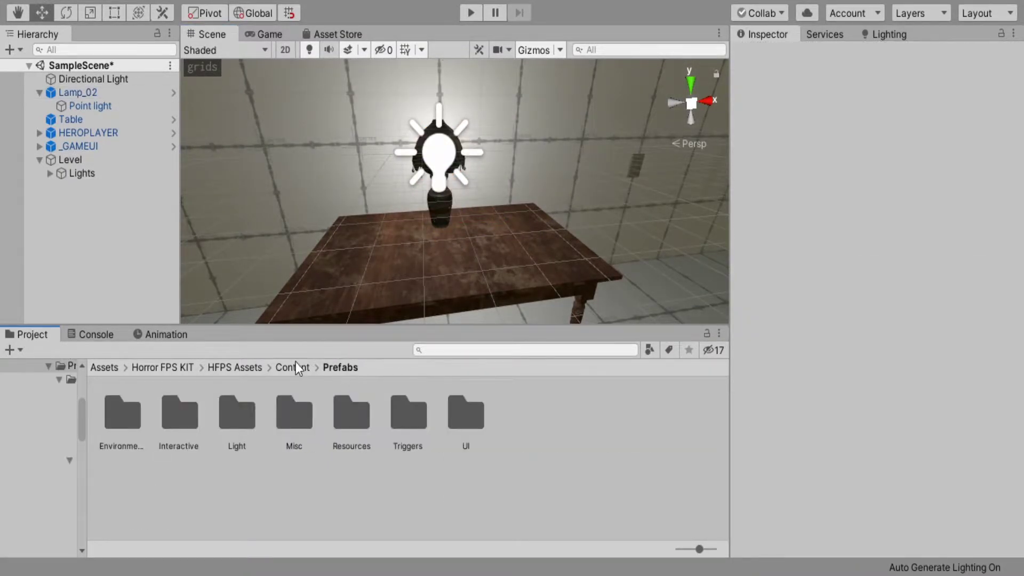
pyautogui.doubleClick(190, 416)
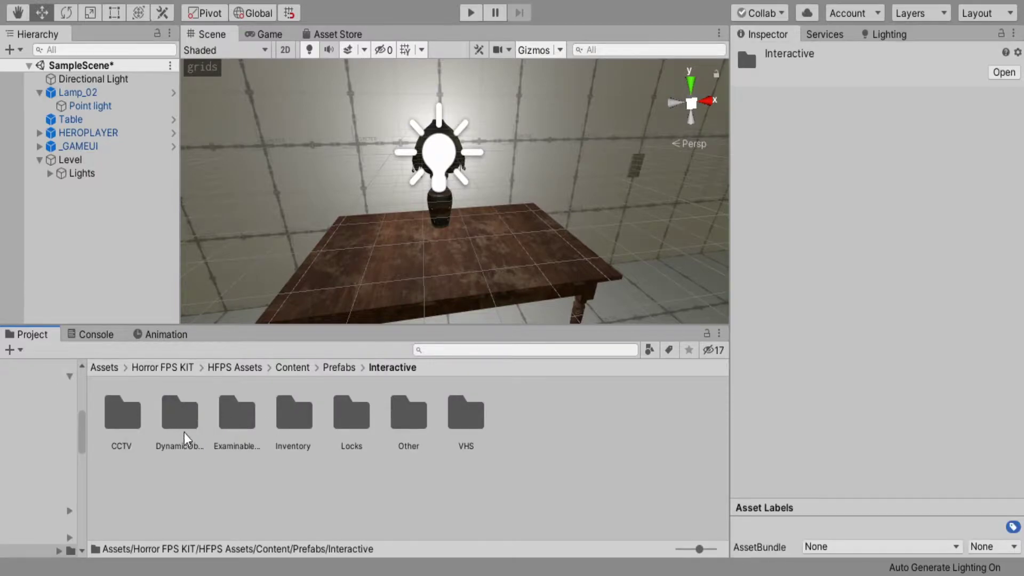
pyautogui.doubleClick(424, 430)
pyautogui.click(389, 368)
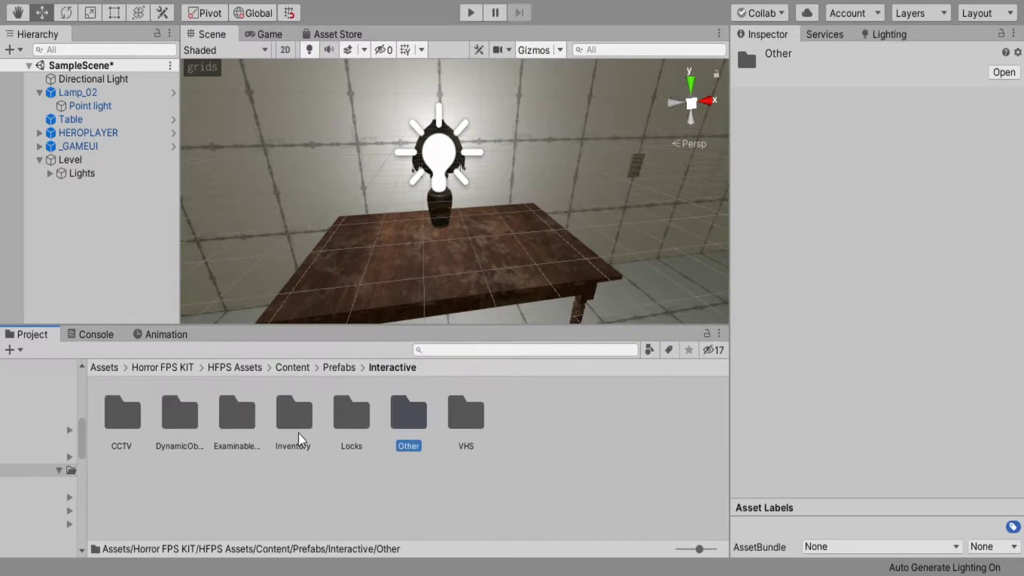
pyautogui.doubleClick(248, 433)
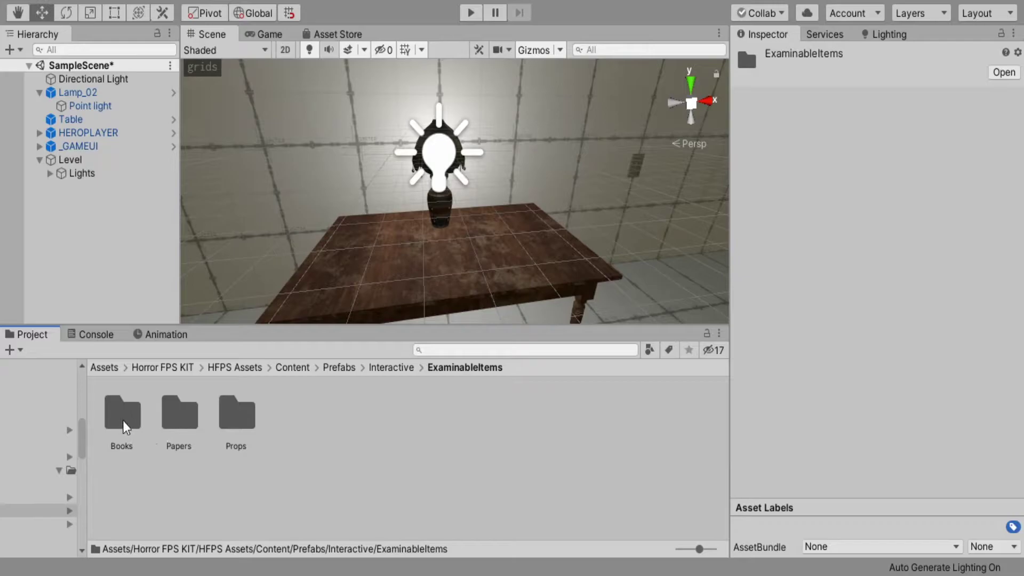
pyautogui.doubleClick(179, 415)
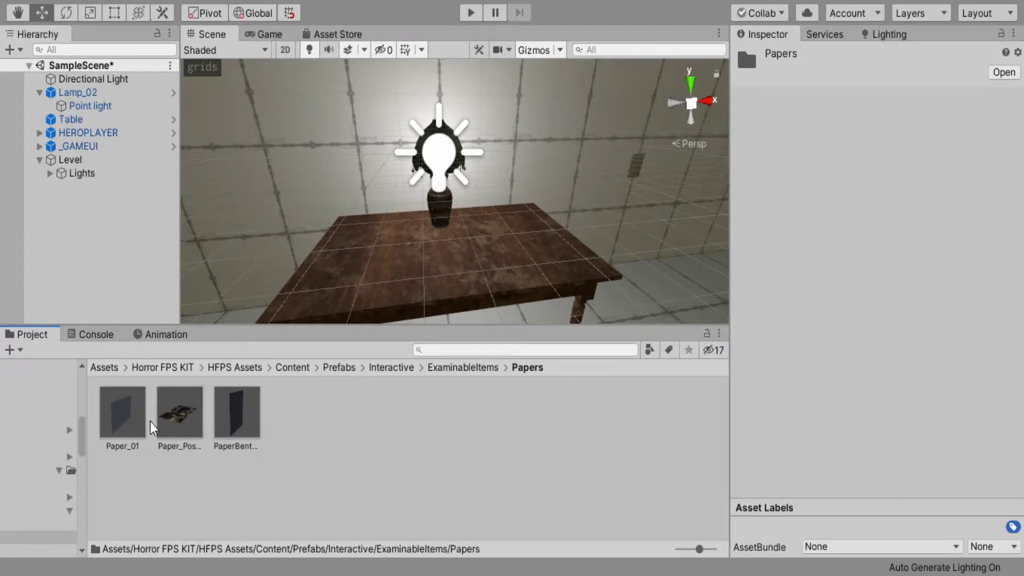
# Place the Paper_01 prefab on the table in front of the lamp at about X -7.695, Z 7.516, with Z rotation 255.072.
pyautogui.moveTo(151, 426); pyautogui.dragTo(542, 223)
pyautogui.press('e')
pyautogui.press('w')
pyautogui.moveTo(437, 307); pyautogui.dragTo(456, 279)
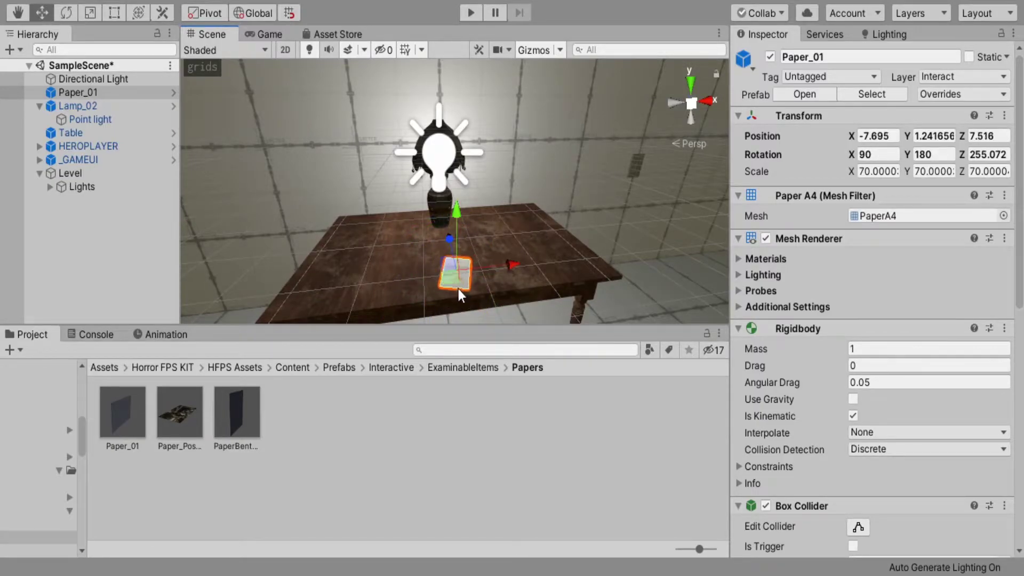
# Examine the text on the placed paper up close and its component settings, including the Interactive Item script.
pyautogui.press('f')
pyautogui.moveTo(459, 288); pyautogui.dragTo(485, 350, button='right')
pyautogui.press('s')
pyautogui.press('w')
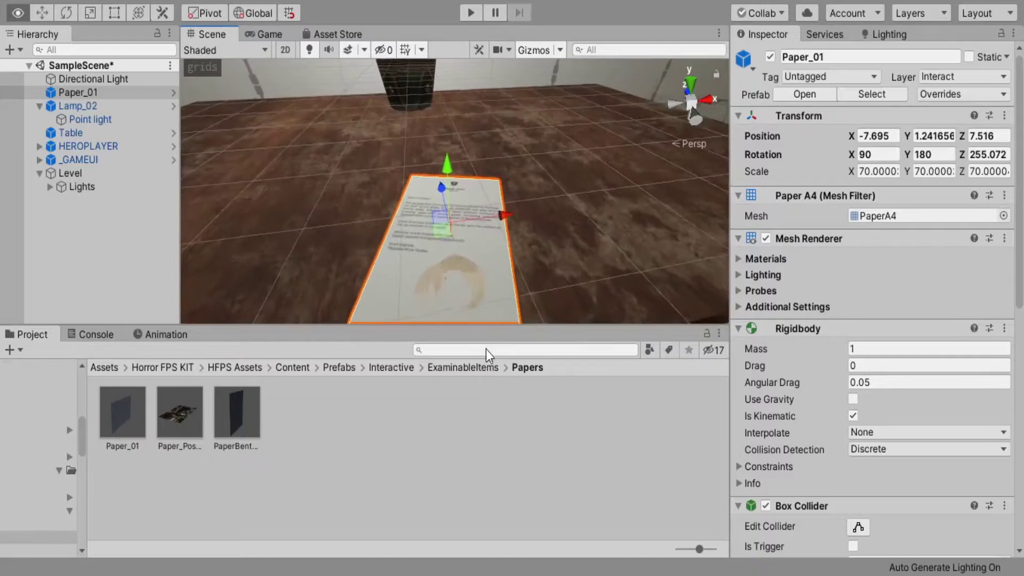
pyautogui.keyDown('alt'); pyautogui.moveTo(485, 350); pyautogui.dragTo(538, 488); pyautogui.keyUp('alt')
pyautogui.scroll(-9, 840, 384)
pyautogui.scroll(6, 840, 384)
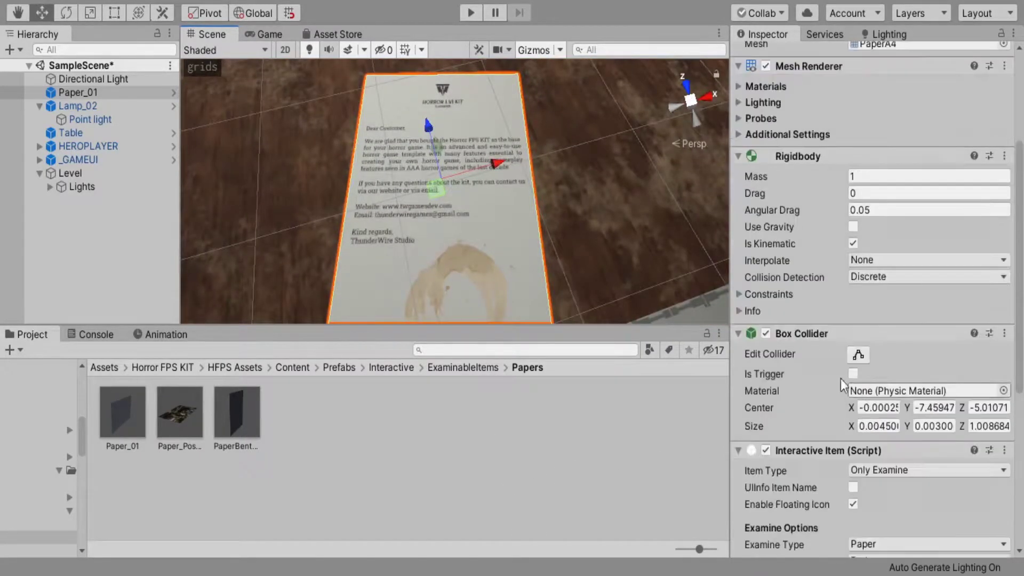
pyautogui.scroll(-8, 627, 201)
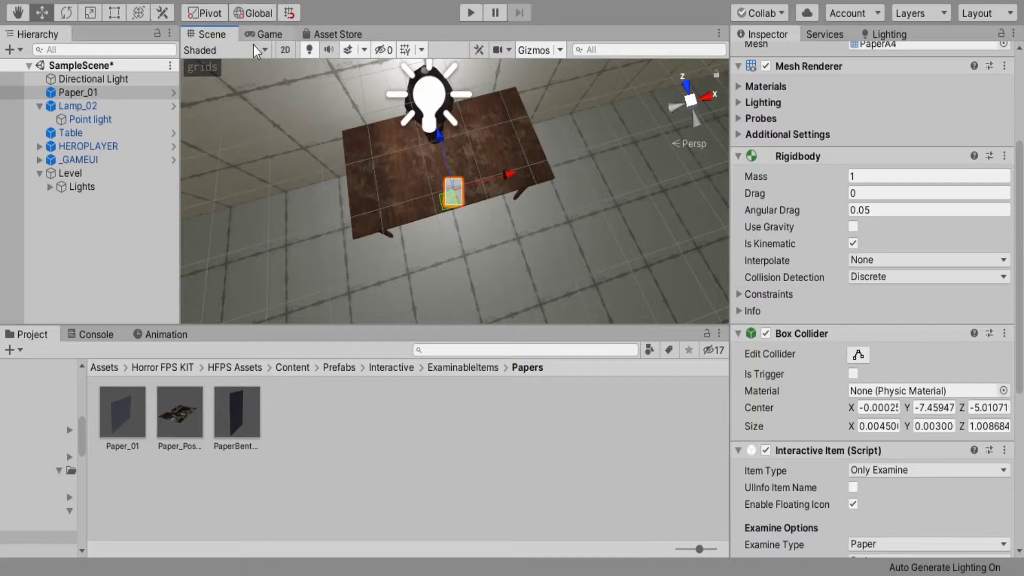
# Start the game in the Game view and check the player's inventory, closing it again.
pyautogui.click(266, 35)
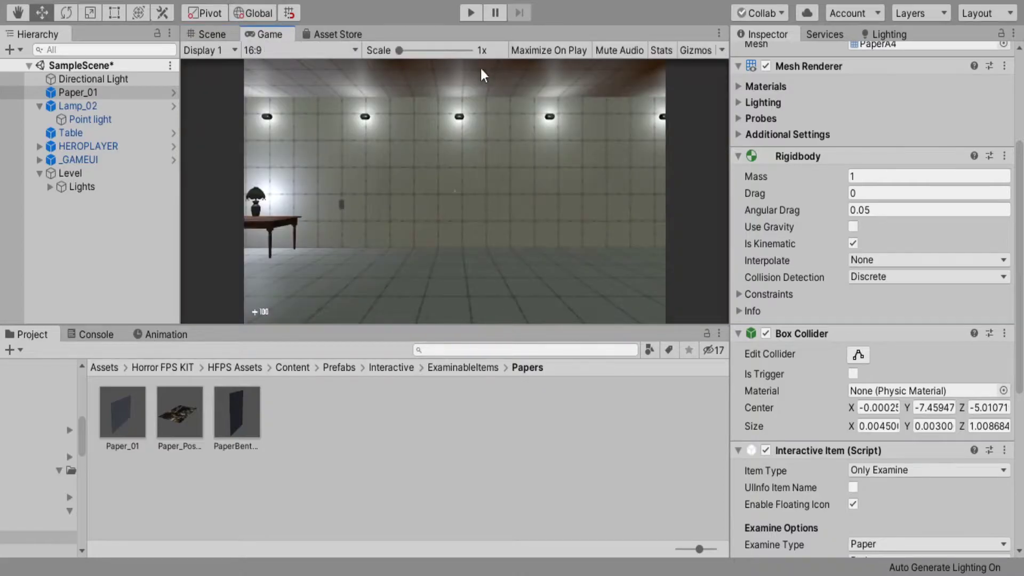
pyautogui.click(473, 16)
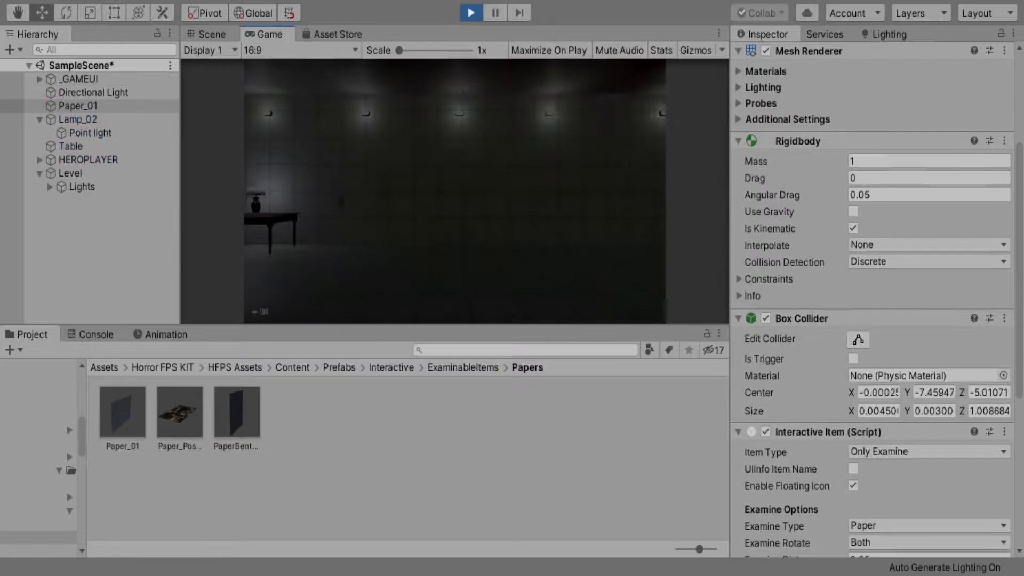
pyautogui.press('Tab')
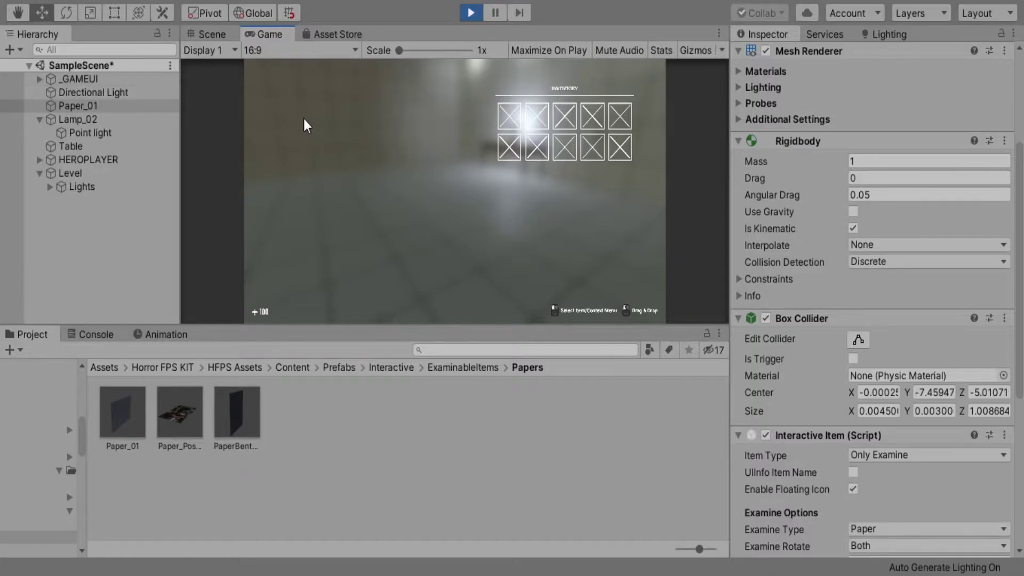
pyautogui.press('Tab')
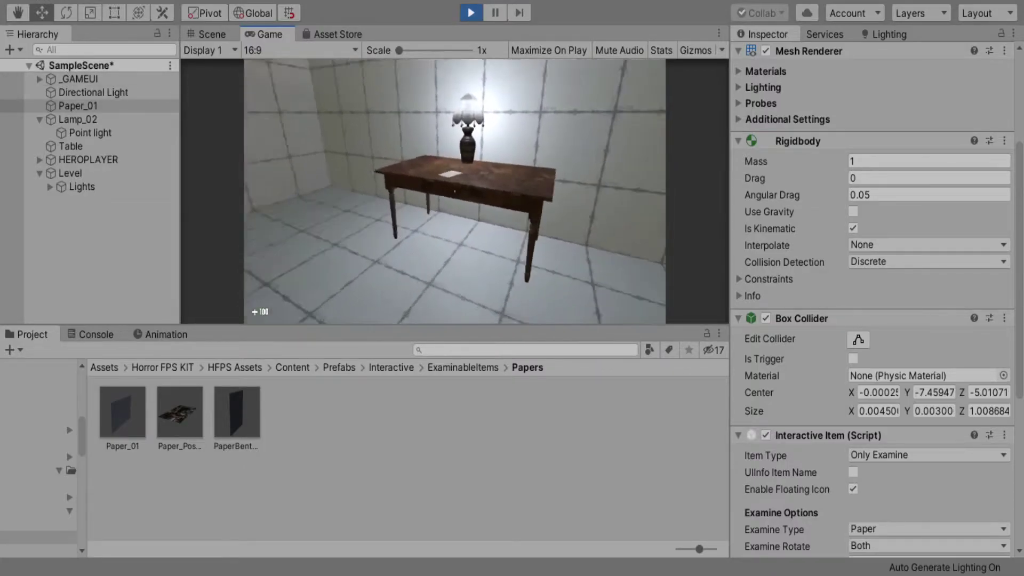
# Walk up to the table in the running game, pick up the paper to examine, rotate it and put it back.
pyautogui.press('w')
pyautogui.press('e')
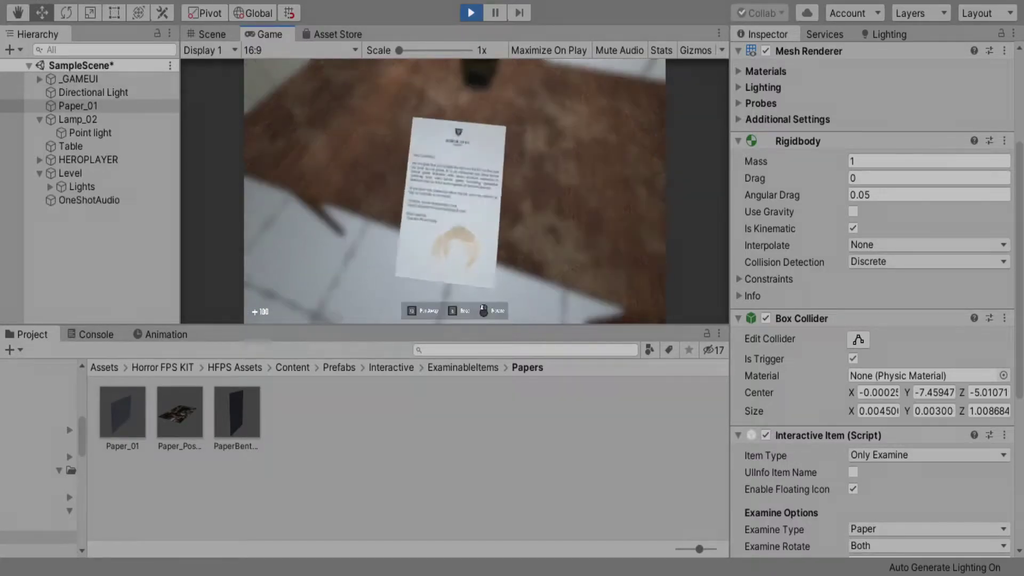
pyautogui.moveTo(454, 191)
pyautogui.mouseDown()
pyautogui.moveTo(496, 191)
pyautogui.moveTo(454, 213)
pyautogui.moveTo(464, 197)
pyautogui.mouseUp()
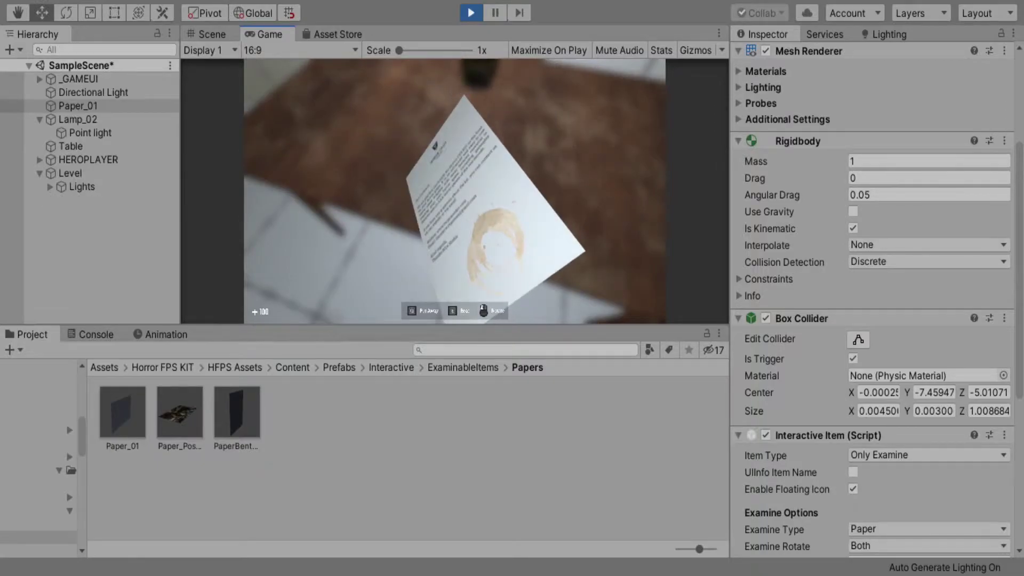
pyautogui.press('q')
pyautogui.press('s')
# Open the in-game inventory and review Paper_01's Interactive Item settings and Lamp_02's Interactive Light settings.
pyautogui.press('Tab')
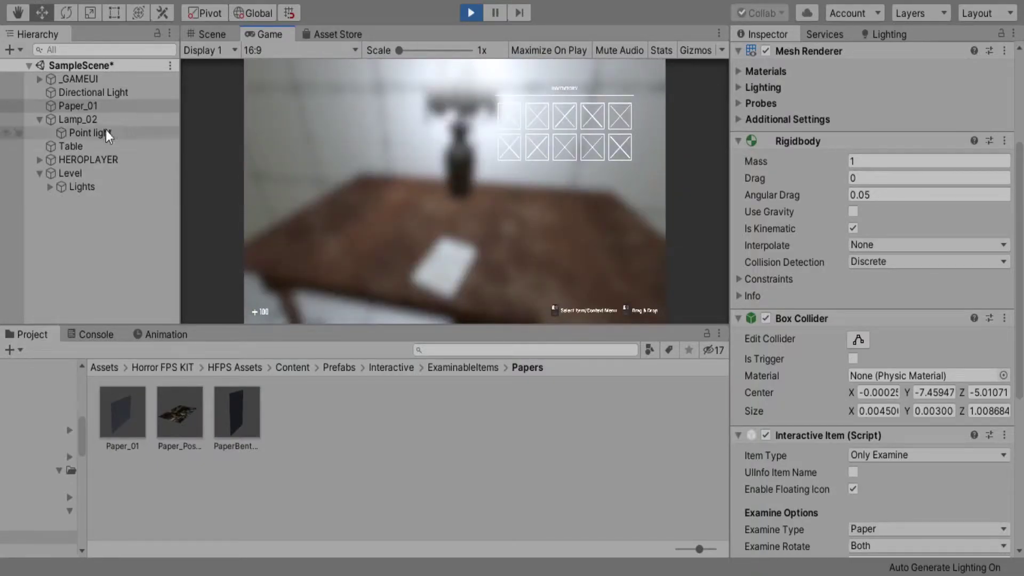
pyautogui.scroll(-5, 808, 328)
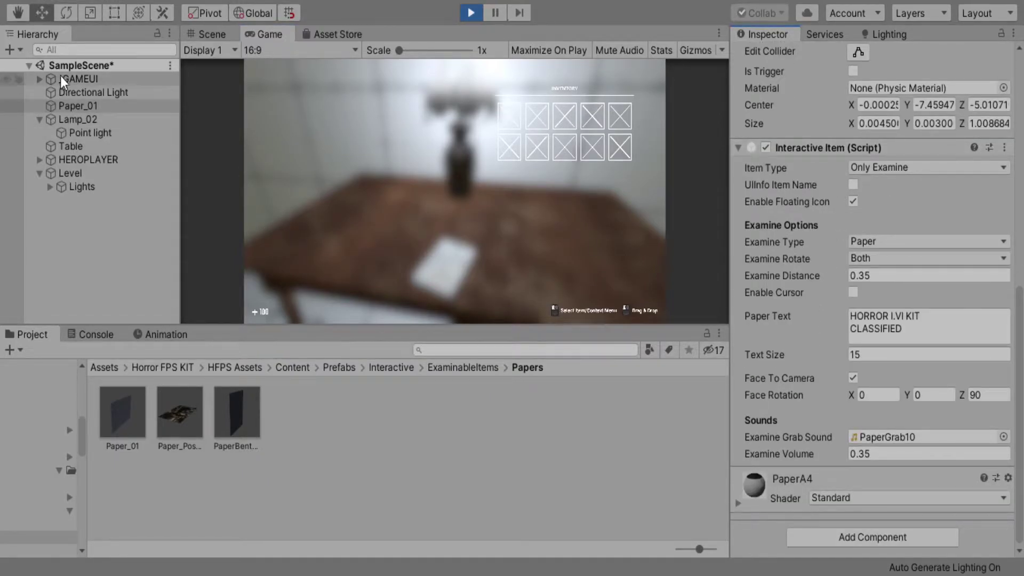
pyautogui.click(79, 118)
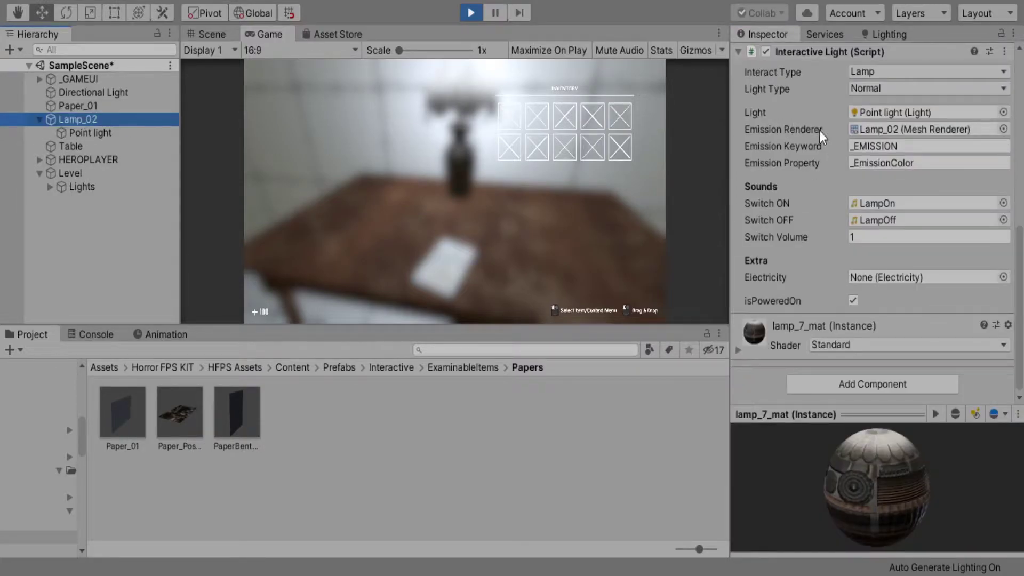
# Close the in-game inventory, examine the lamp on the table up close and put it back.
pyautogui.click(893, 167)
pyautogui.click(653, 176)
pyautogui.press('Tab')
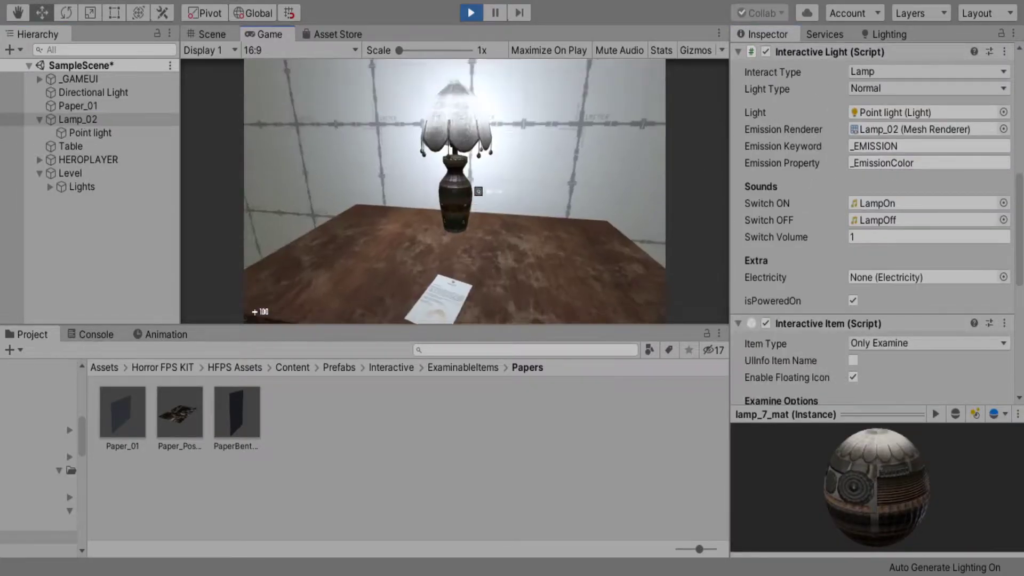
pyautogui.press('q')
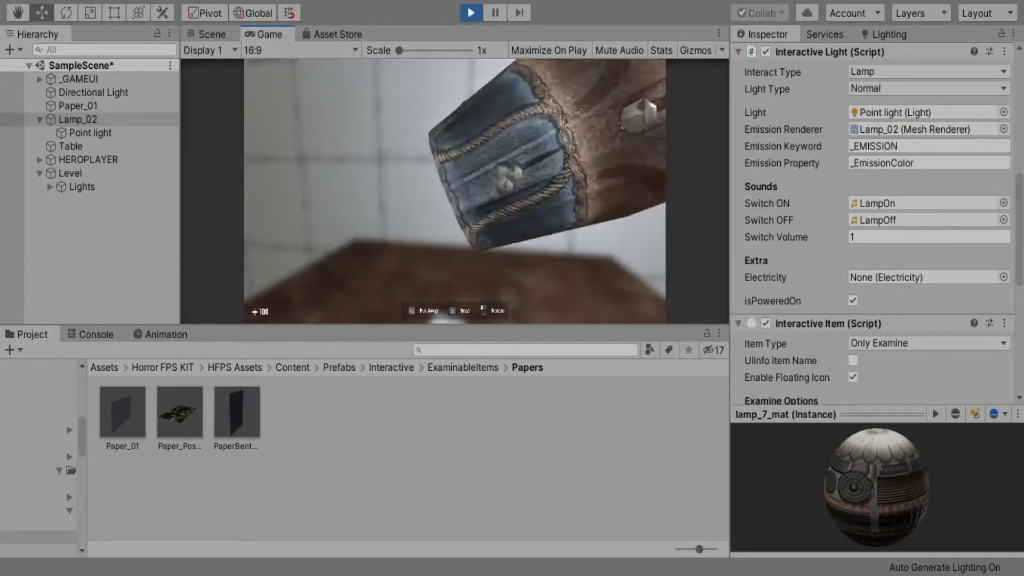
pyautogui.press('q')
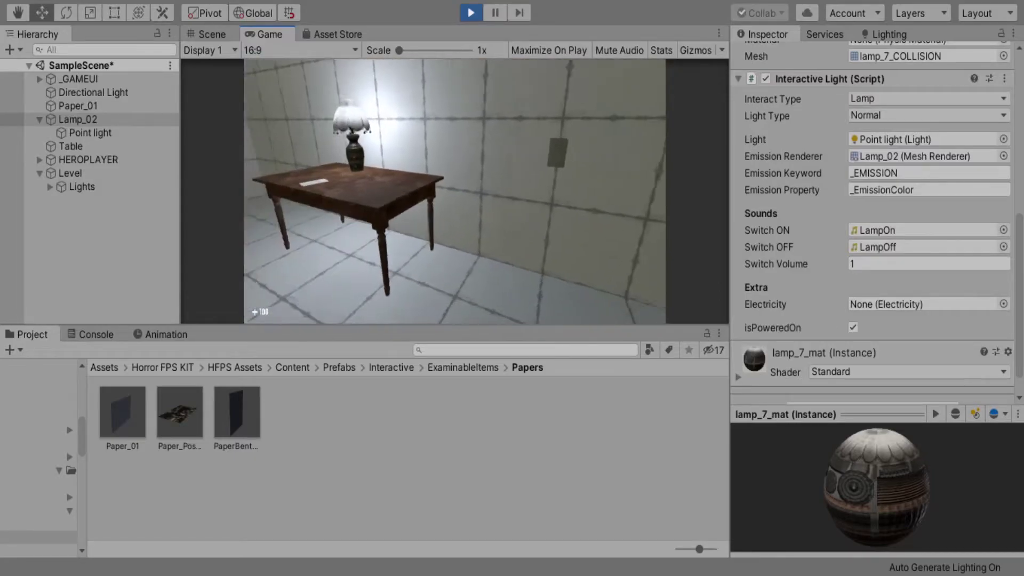
# Walk to the table in the running game, examine the paper, put it back, and examine it again to read its text.
pyautogui.press('w')
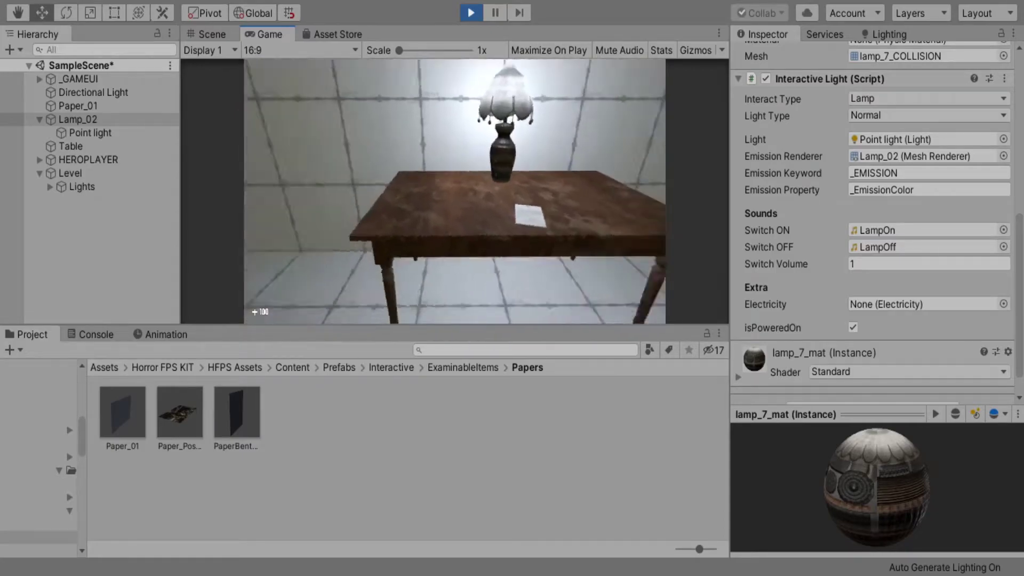
pyautogui.press('w')
pyautogui.press('q')
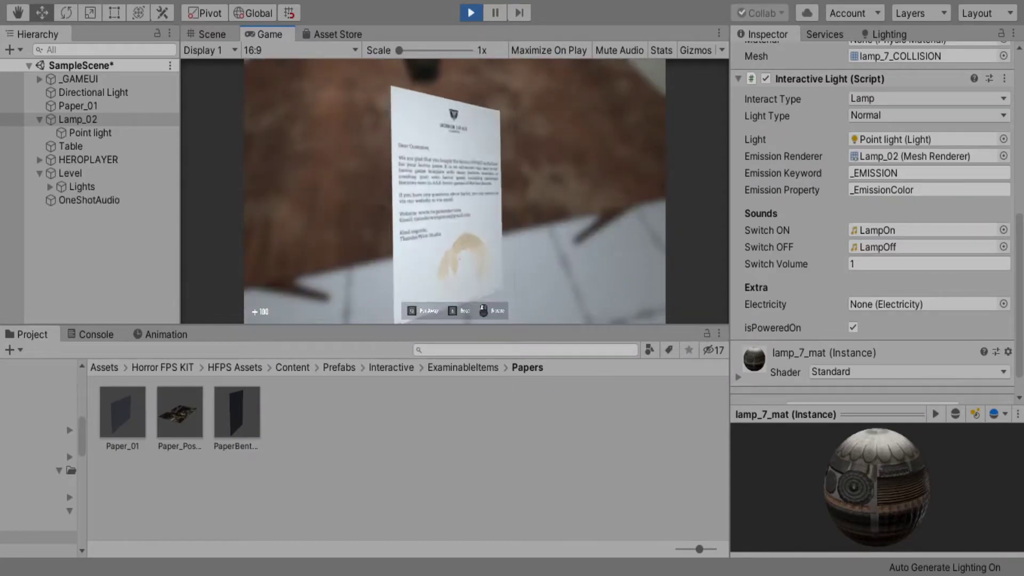
pyautogui.press('q')
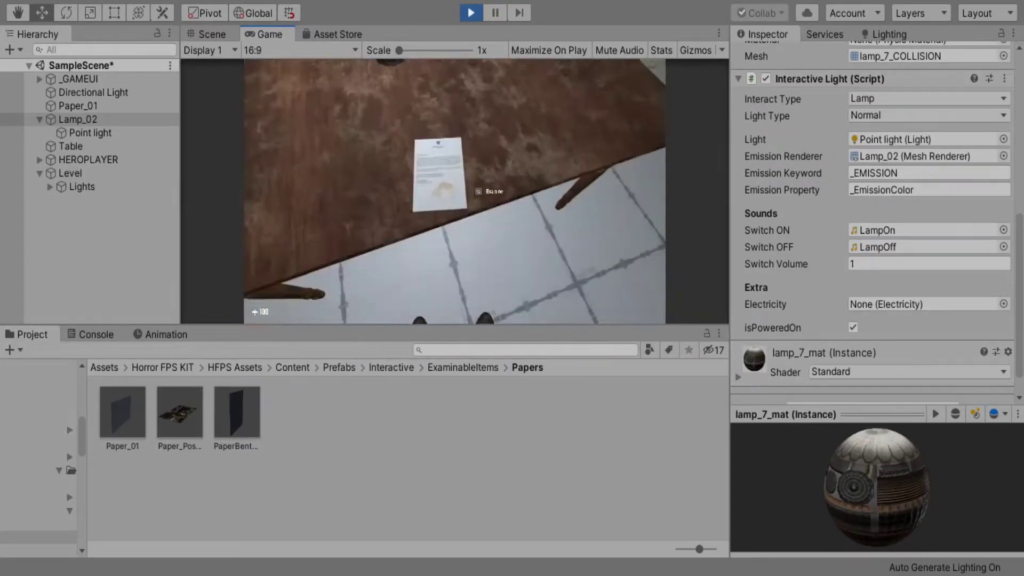
pyautogui.press('e')
pyautogui.press('e')
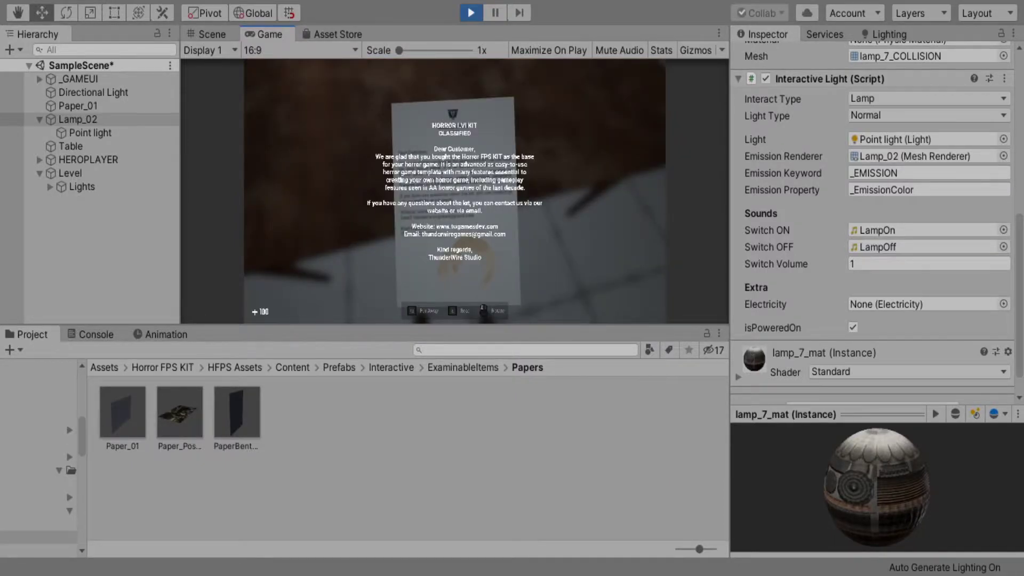
# Stop the game, return to the Scene view and review the component settings of Lamp_02 and its Point light.
pyautogui.hotkey('ctrl', 'p')
pyautogui.click(212, 34)
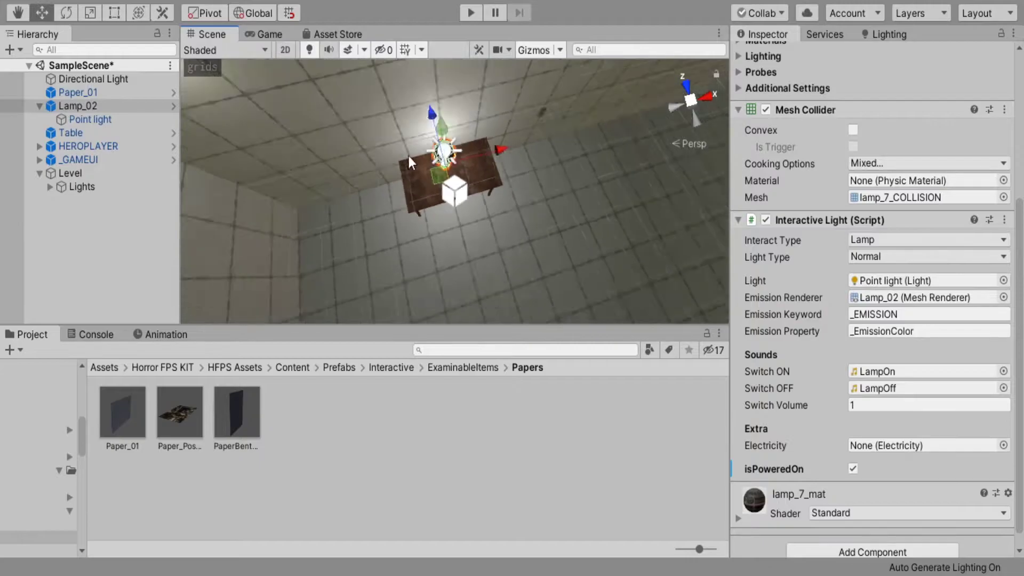
pyautogui.scroll(5, 410, 155)
pyautogui.scroll(3, 810, 214)
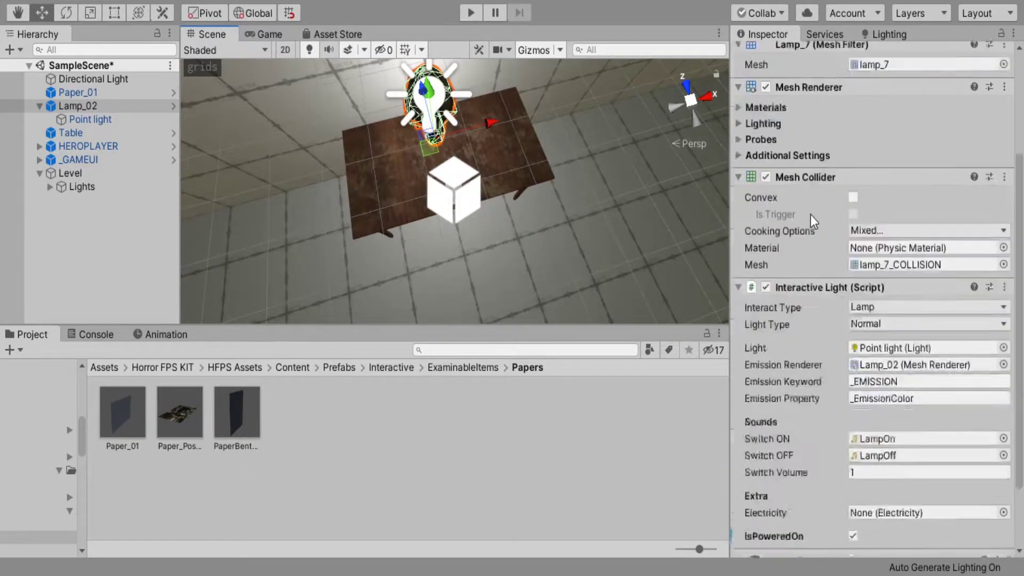
pyautogui.scroll(-3, 810, 214)
pyautogui.click(75, 113)
# Clear the entire Paper Text of Paper_01's Interactive Item script.
pyautogui.click(77, 92)
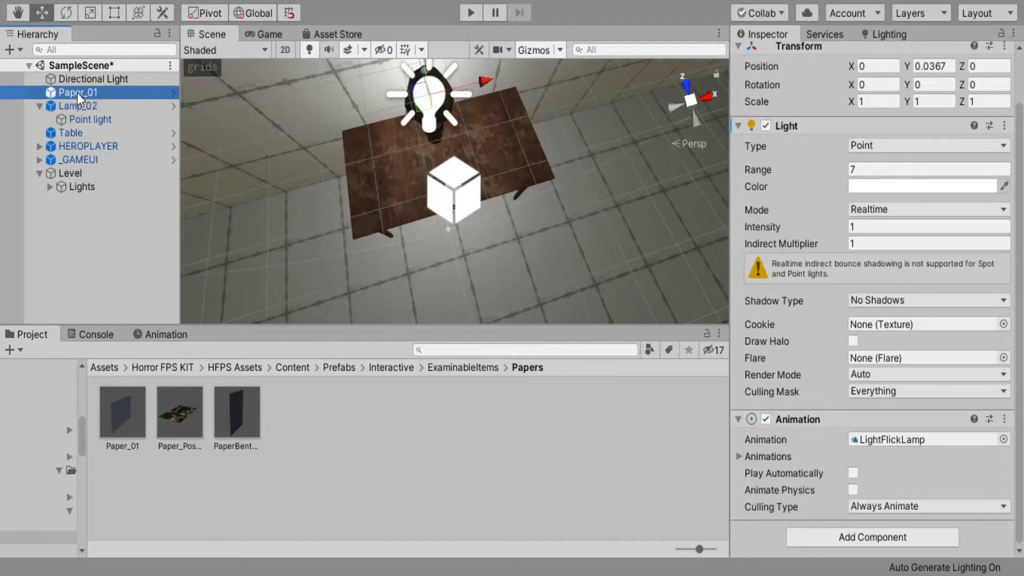
pyautogui.scroll(-10, 874, 320)
pyautogui.click(948, 329)
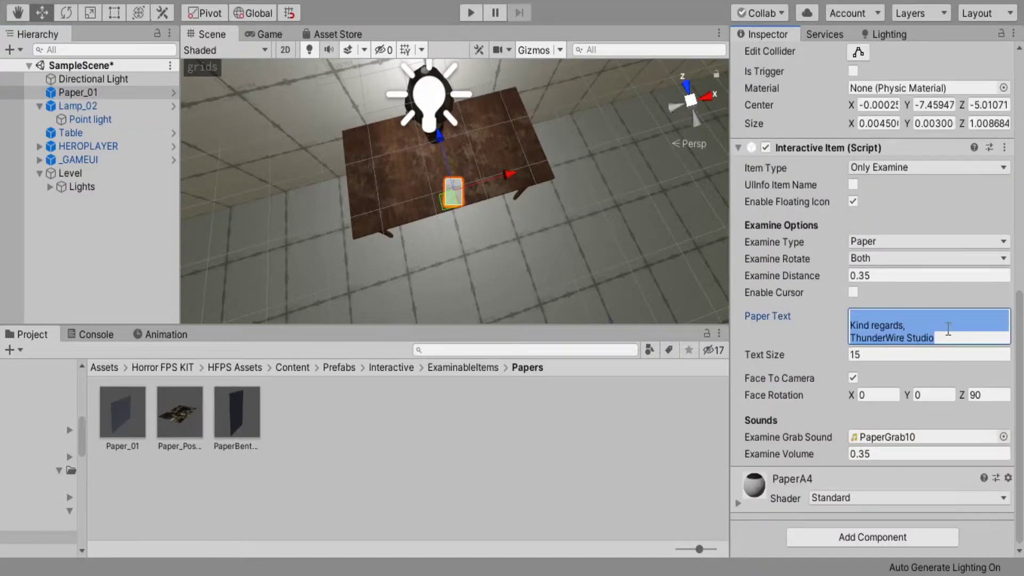
pyautogui.scroll(3, 948, 329)
pyautogui.press('BackSpace')
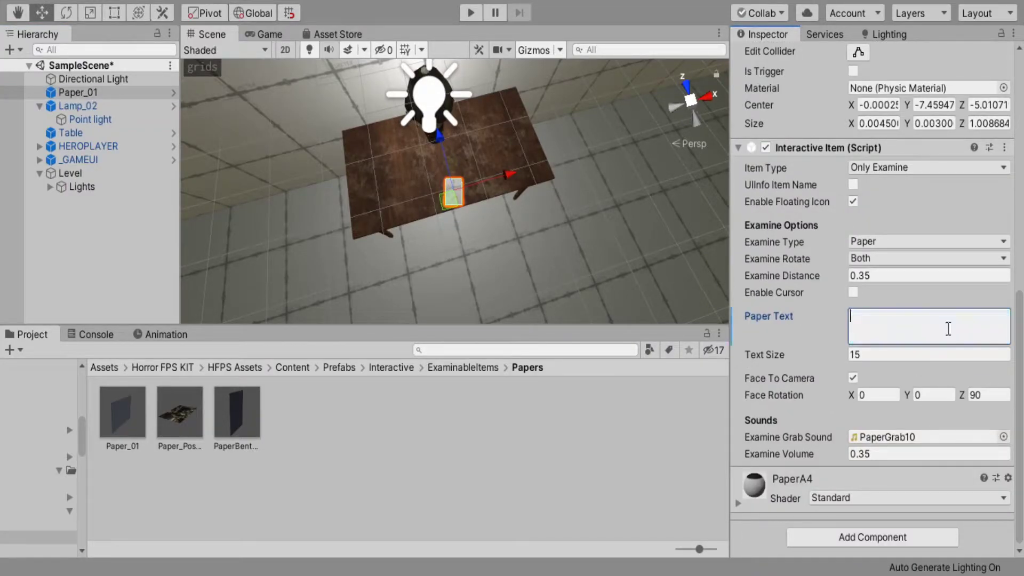
# Examine the paper up close and locate the Albedo texture of its PaperA4 material in the project.
pyautogui.scroll(10, 424, 160)
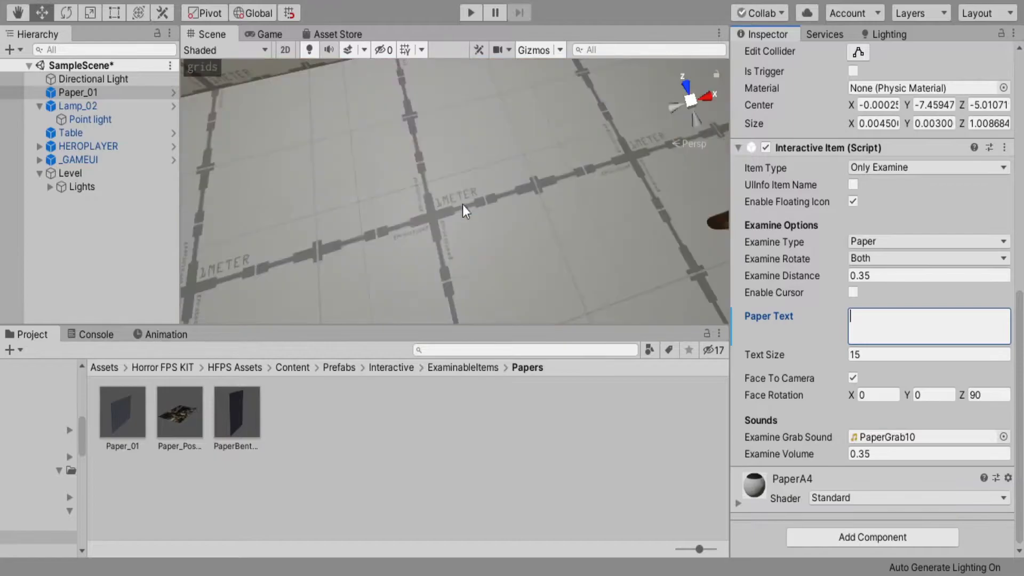
pyautogui.scroll(5, 486, 196)
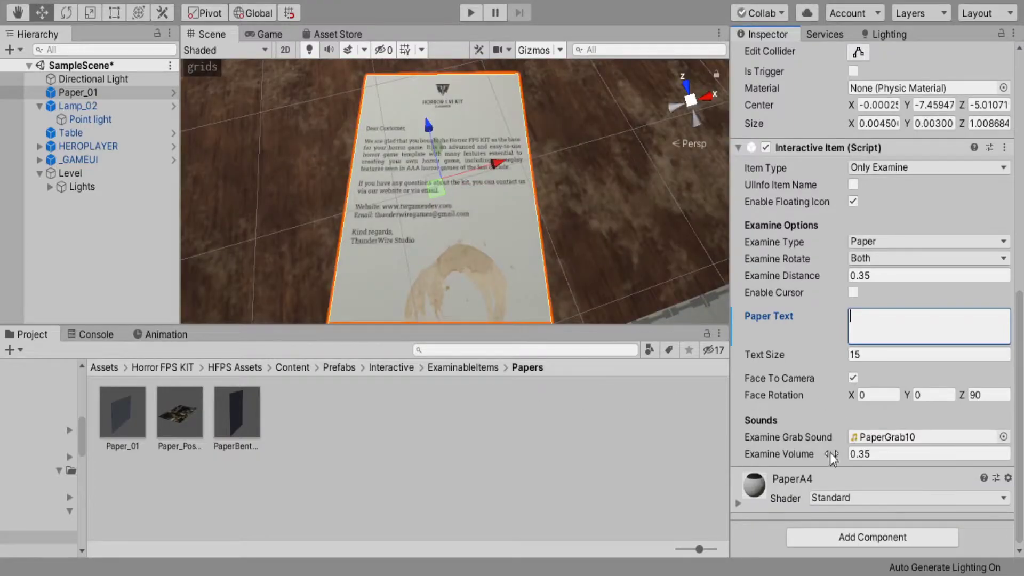
pyautogui.click(791, 479)
pyautogui.scroll(-3, 791, 478)
pyautogui.click(752, 410)
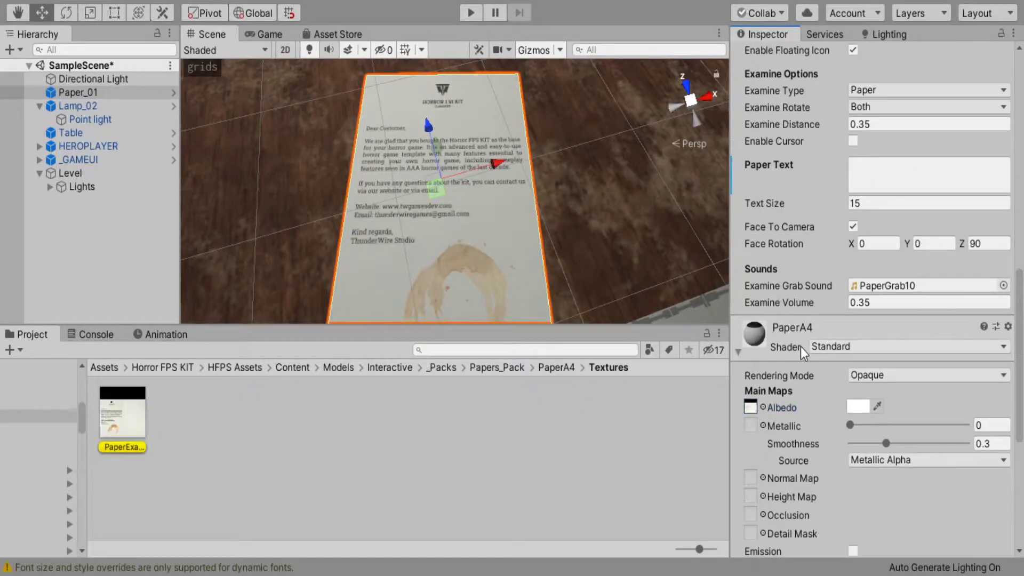
pyautogui.click(128, 424)
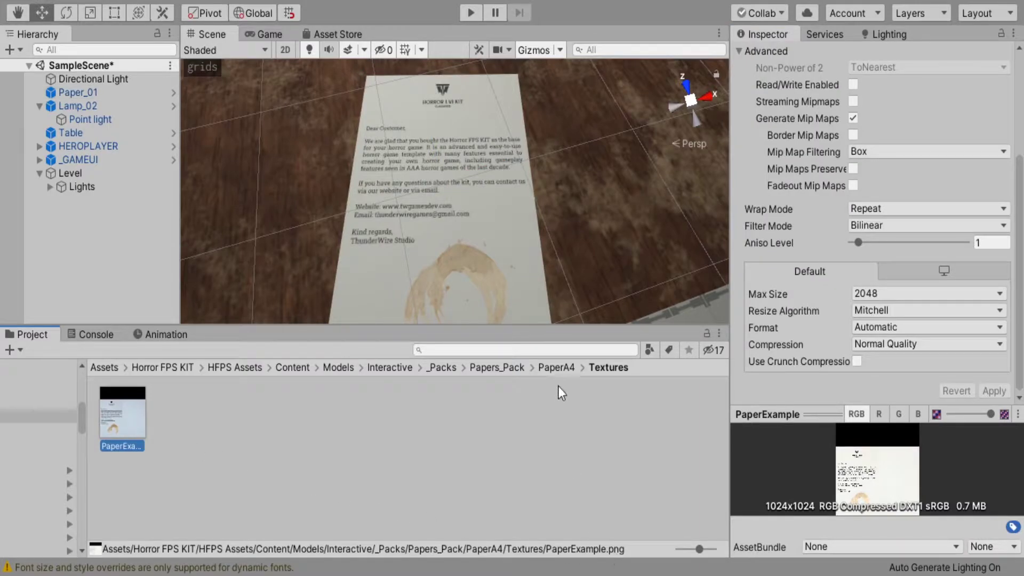
# Browse the Papers_Pack folder and preview the texture in PaperBent's Textures folder.
pyautogui.click(557, 367)
pyautogui.click(498, 368)
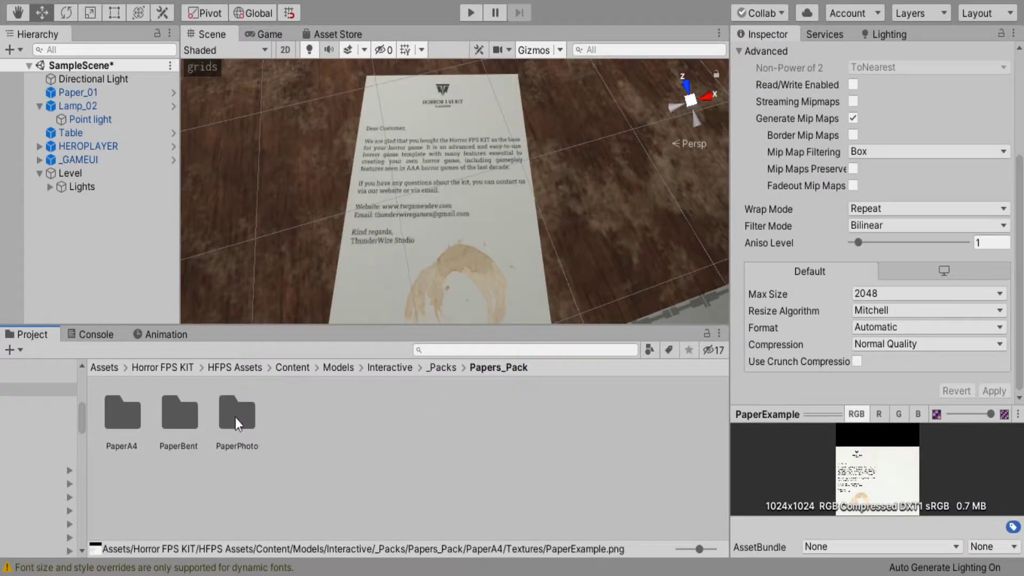
pyautogui.doubleClick(173, 424)
pyautogui.doubleClick(138, 424)
pyautogui.click(139, 425)
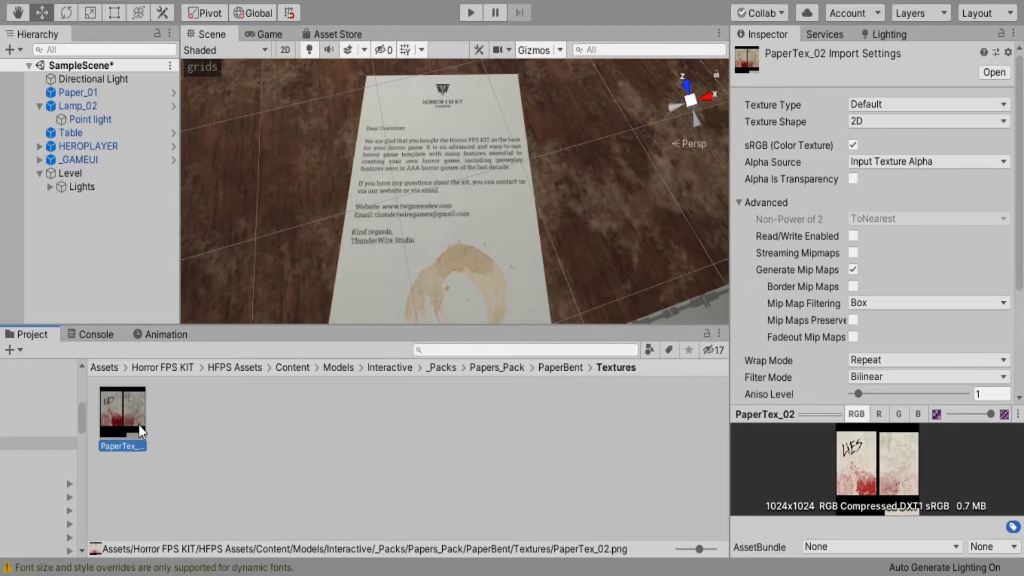
pyautogui.click(555, 370)
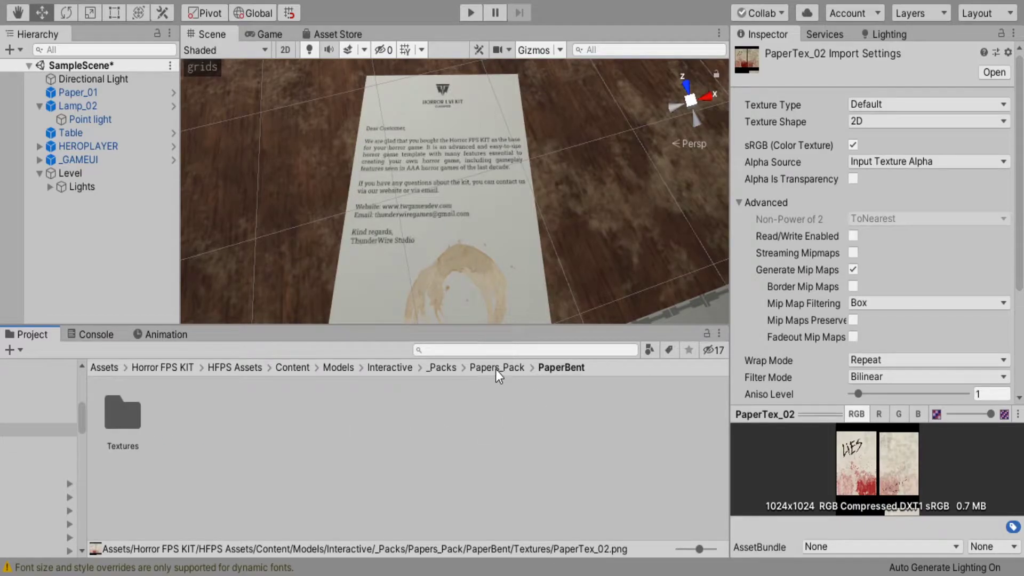
pyautogui.click(497, 369)
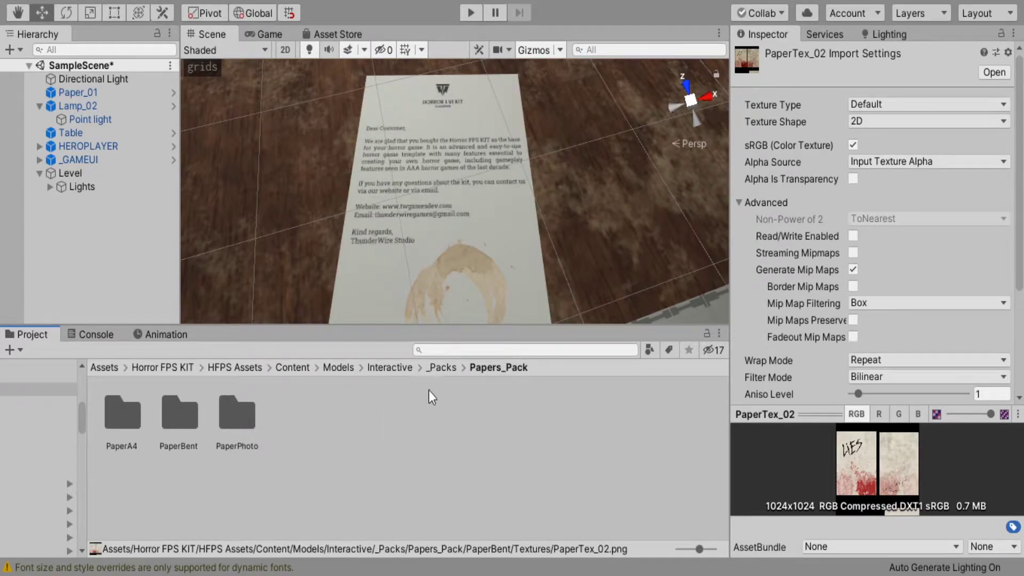
# Look through the Interactive models folder, search the project for "papertex" and preview the PaperTex_01 texture.
pyautogui.click(376, 367)
pyautogui.scroll(-2, 294, 434)
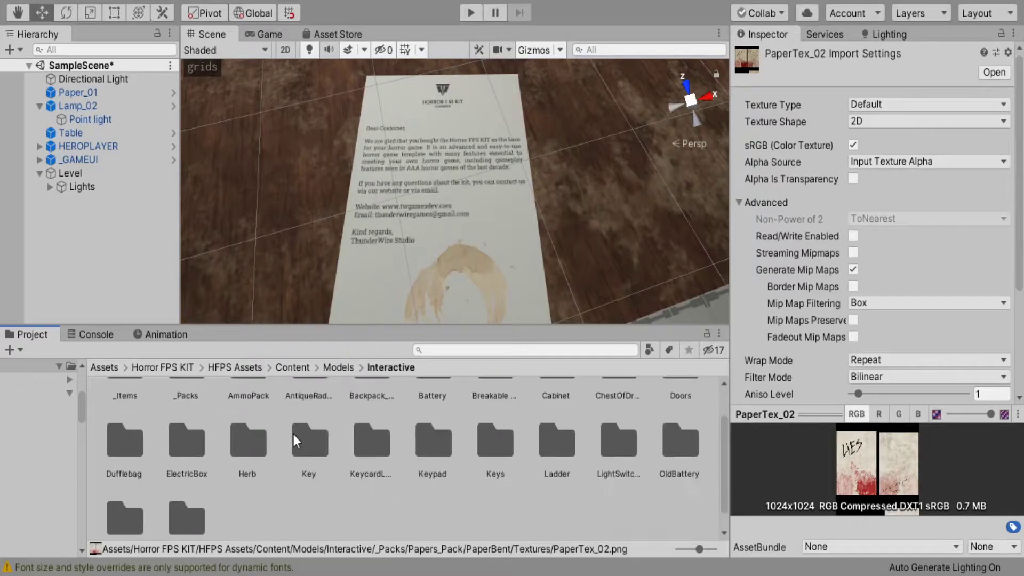
pyautogui.scroll(2, 302, 413)
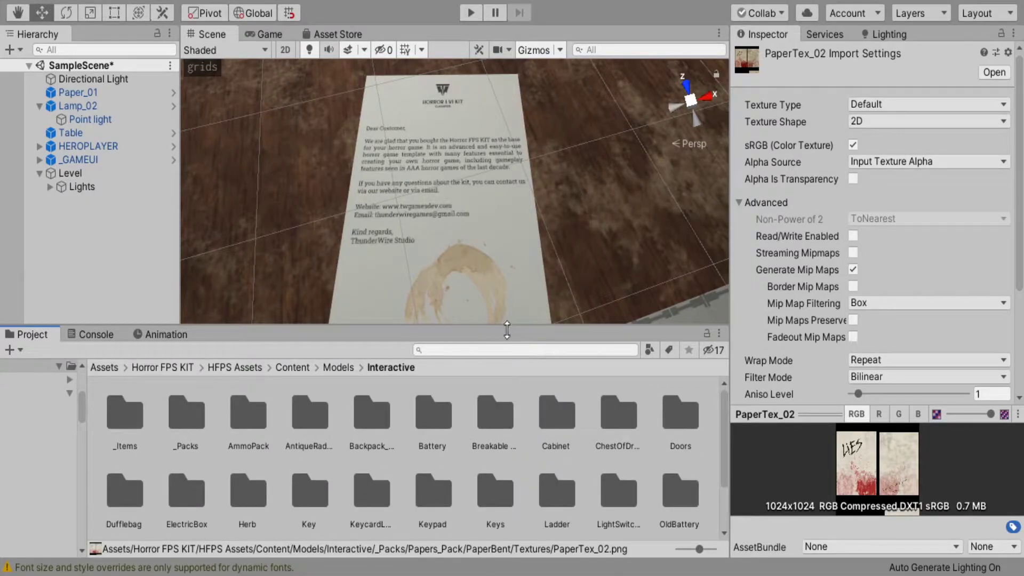
pyautogui.click(492, 349)
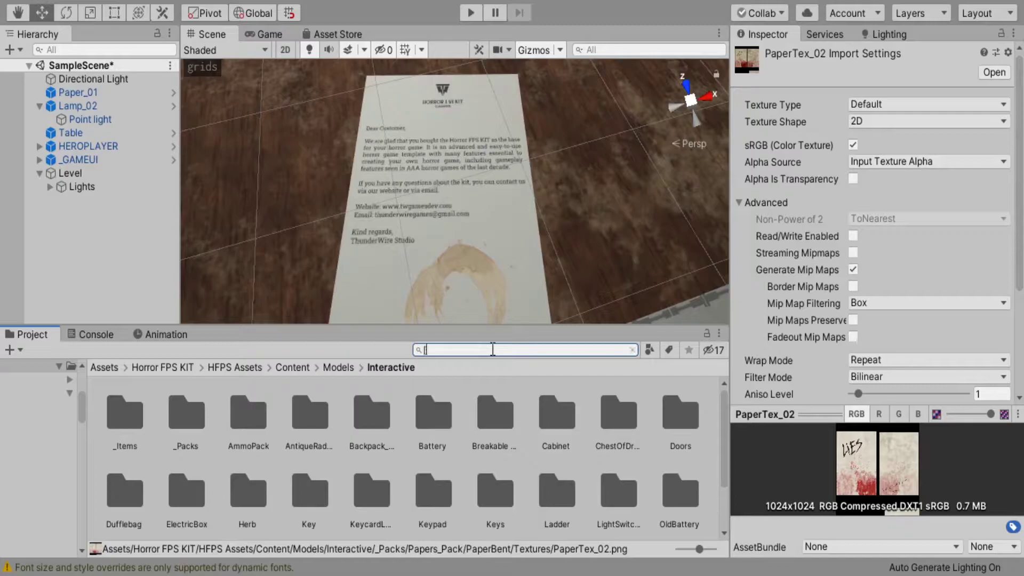
pyautogui.write('papertex')
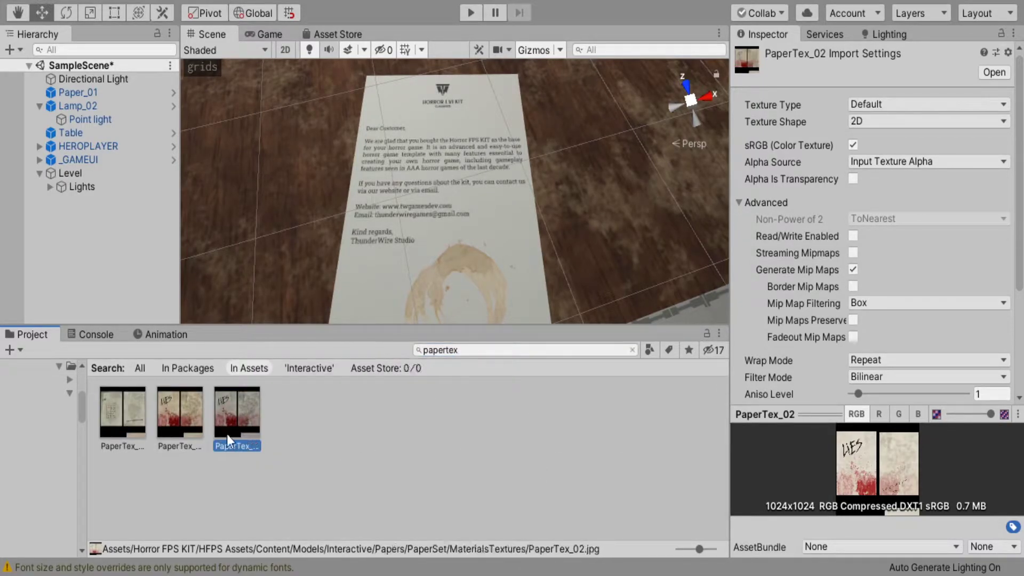
pyautogui.click(140, 421)
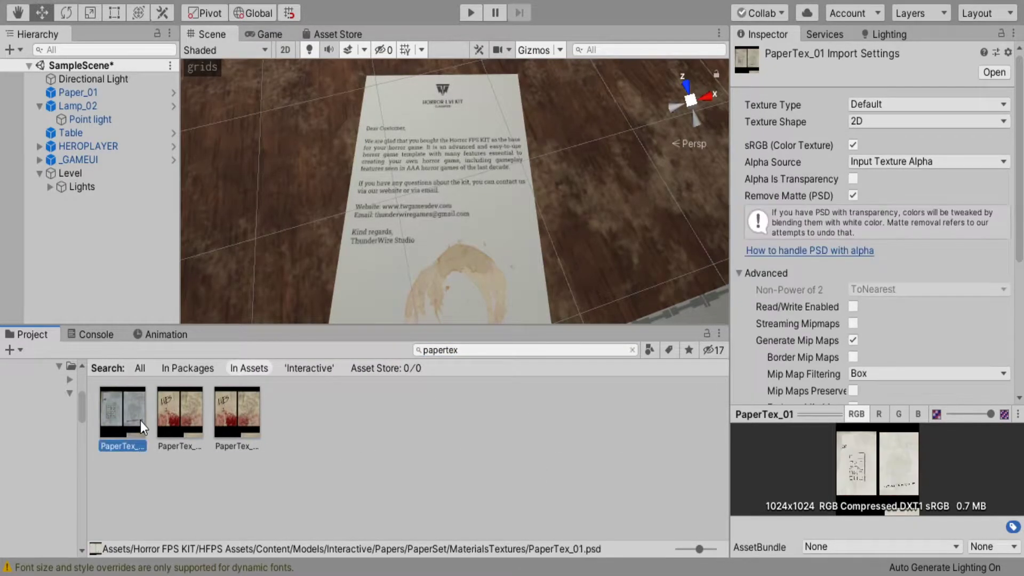
# Clear the search to show the MaterialsTextures folder and preview its PaperTex, note and bank notice textures.
pyautogui.click(632, 347)
pyautogui.click(413, 427)
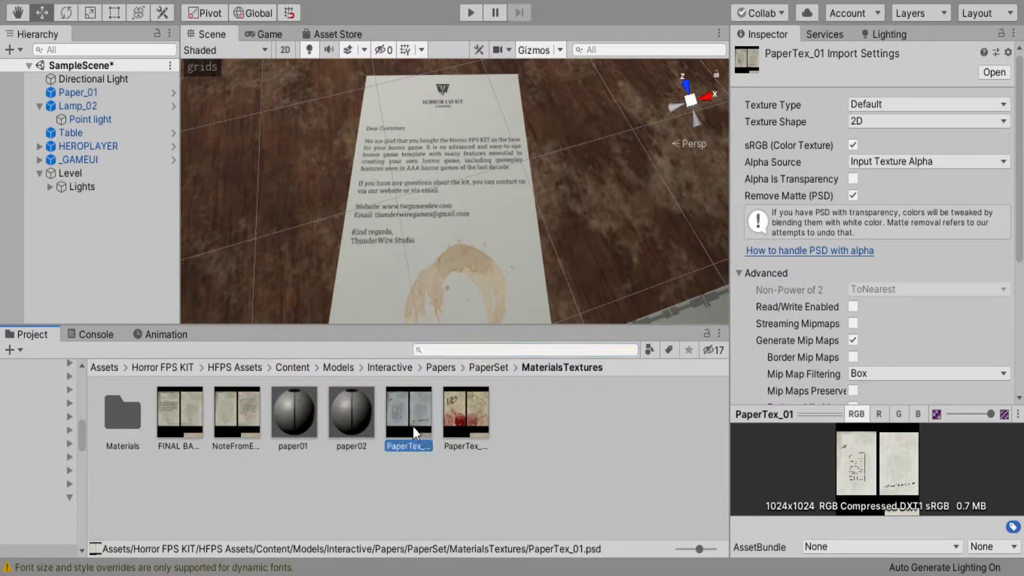
pyautogui.click(463, 413)
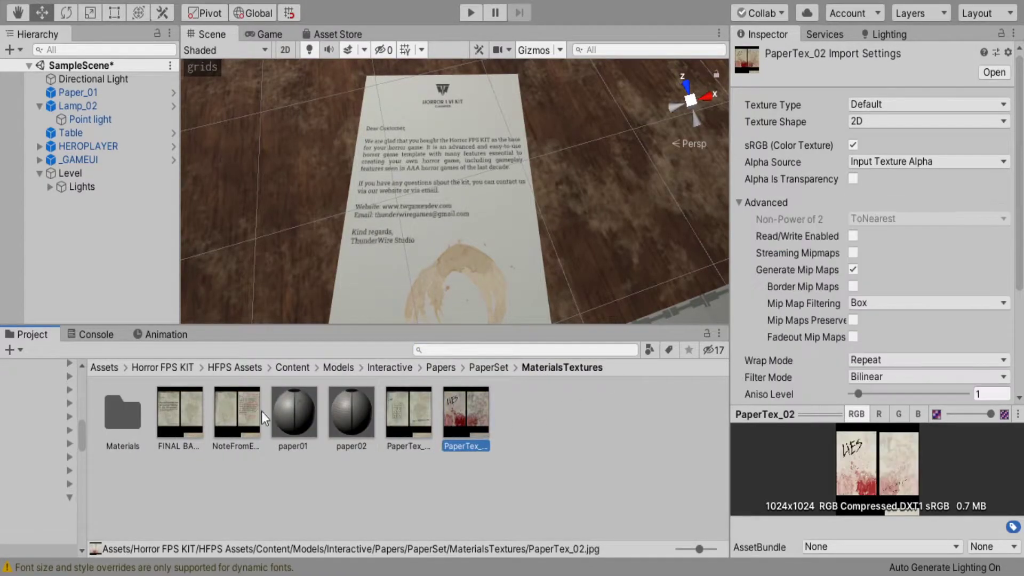
pyautogui.click(237, 408)
pyautogui.click(188, 404)
# Delete the NoteFromElla2 and FINAL BANK NOTICE textures from the MaterialsTextures folder.
pyautogui.click(226, 405)
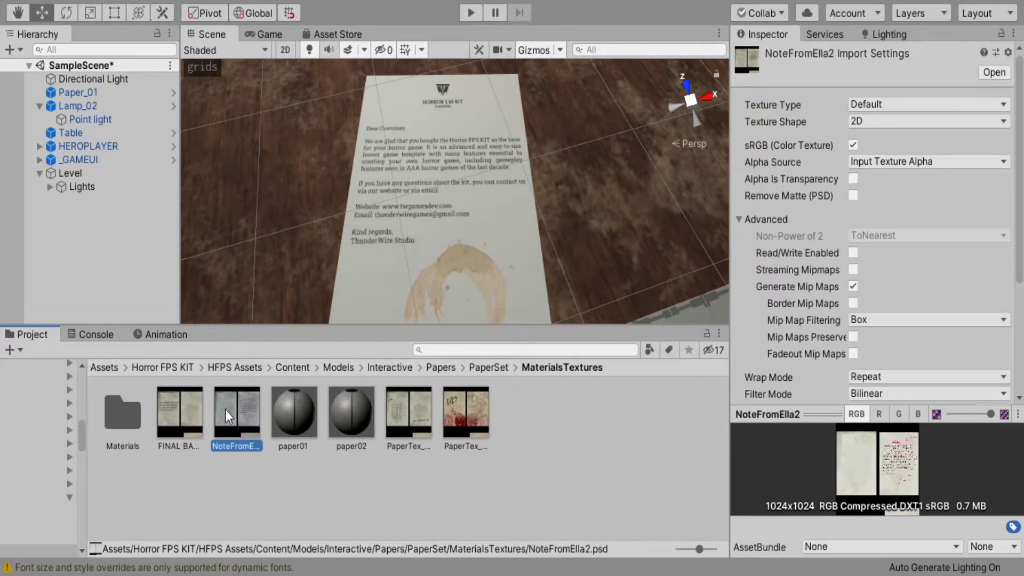
pyautogui.press('Delete')
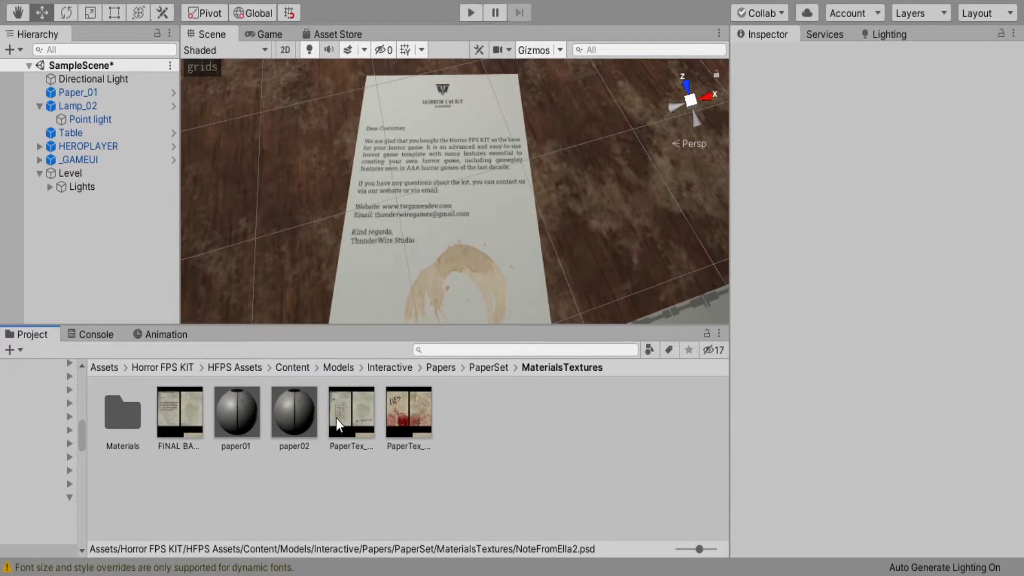
pyautogui.click(188, 418)
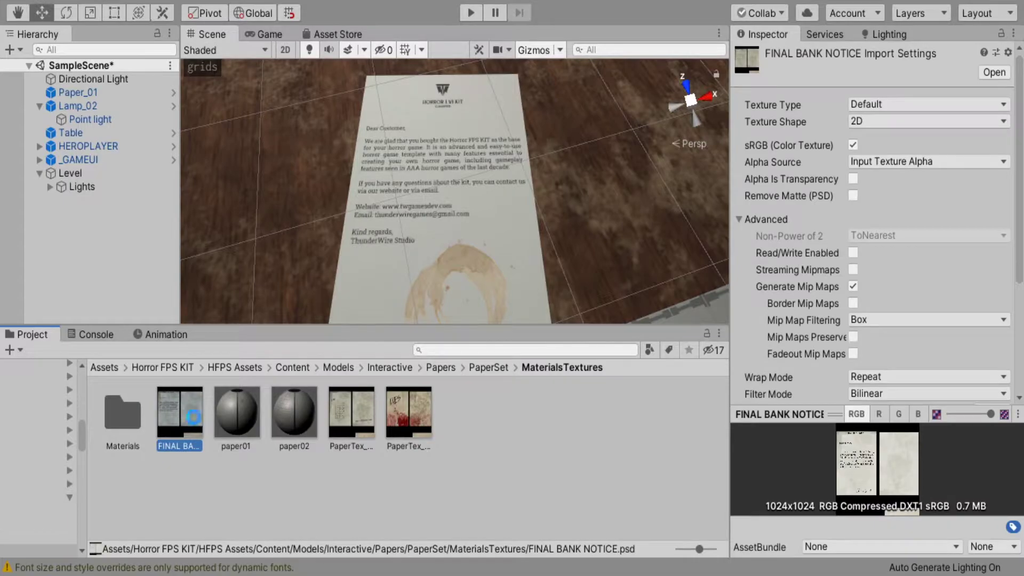
pyautogui.hotkey('shift', 'Delete')
# Compare the PaperTex_01 and PaperTex_02 textures in the MaterialsTextures folder using their previews.
pyautogui.click(303, 422)
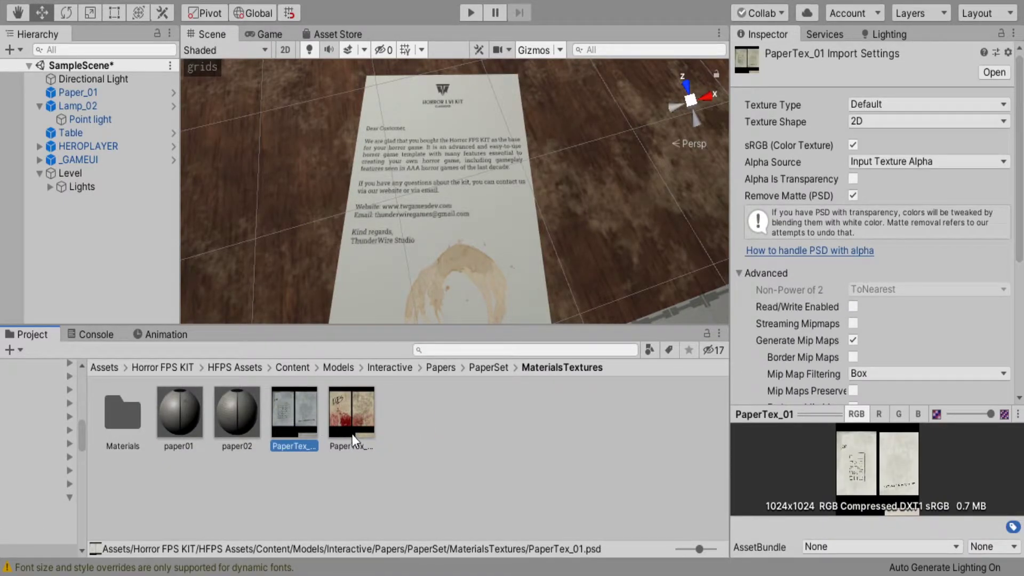
pyautogui.click(357, 411)
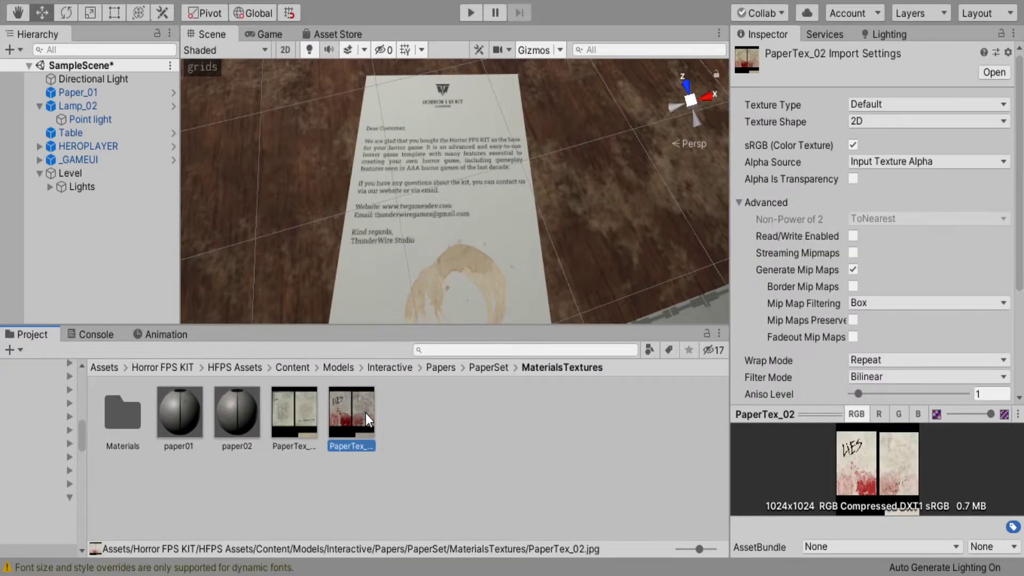
pyautogui.click(444, 425)
pyautogui.click(283, 417)
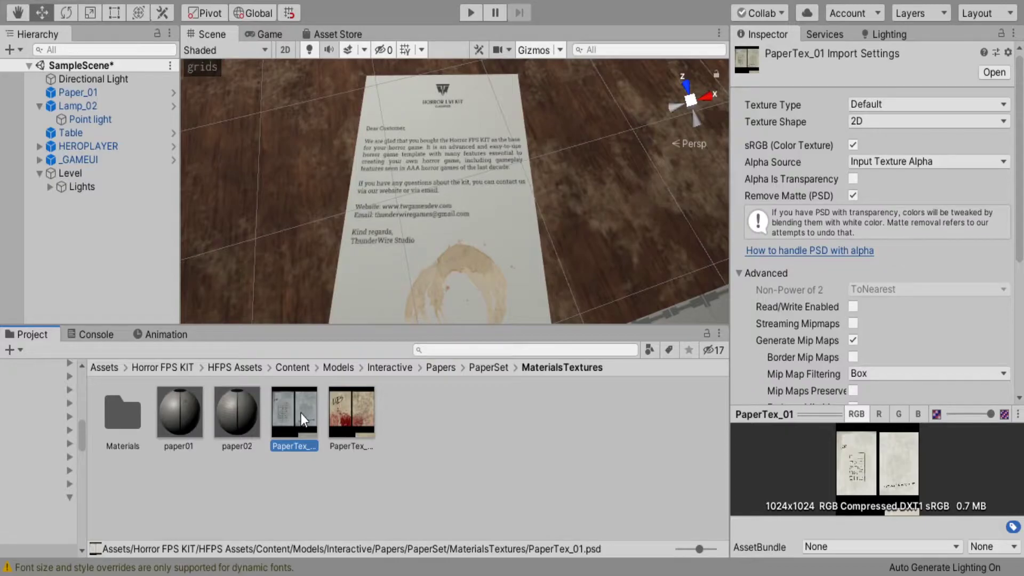
pyautogui.click(354, 419)
pyautogui.click(304, 424)
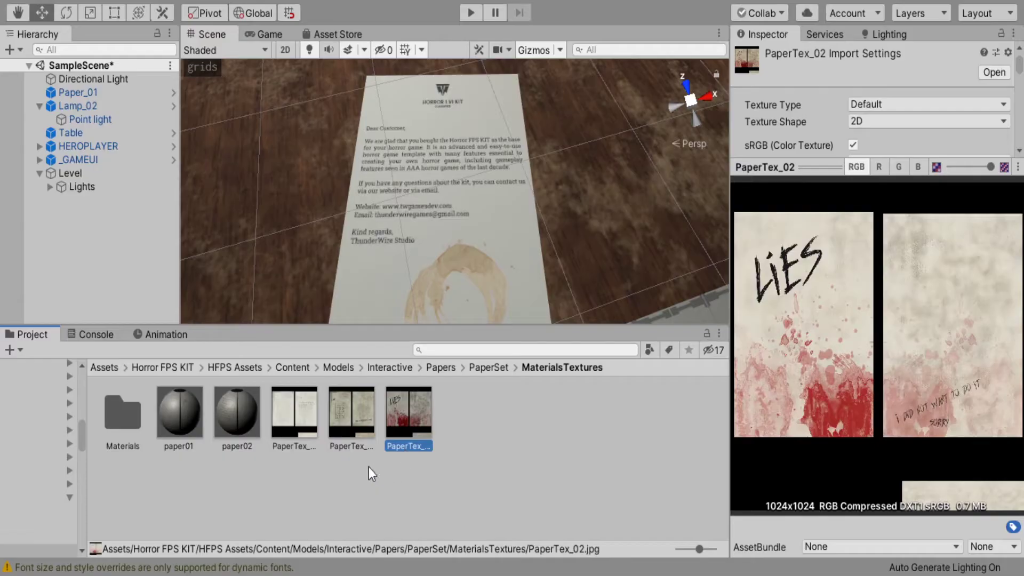
pyautogui.click(351, 413)
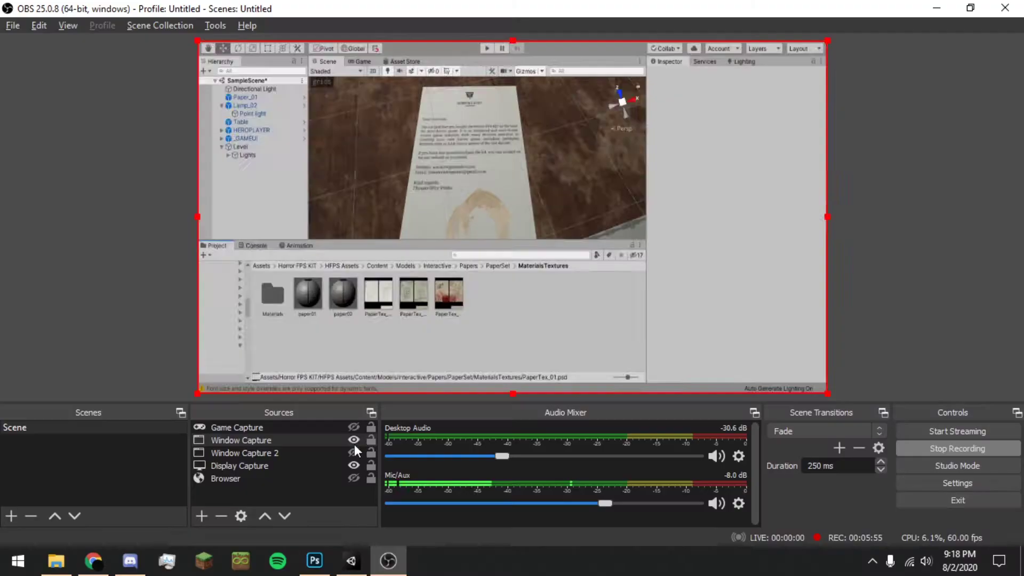
# Hide the Window Capture source in OBS, return to Unity, select PaperTex_01 and switch to its PSD in Photoshop.
pyautogui.click(354, 443)
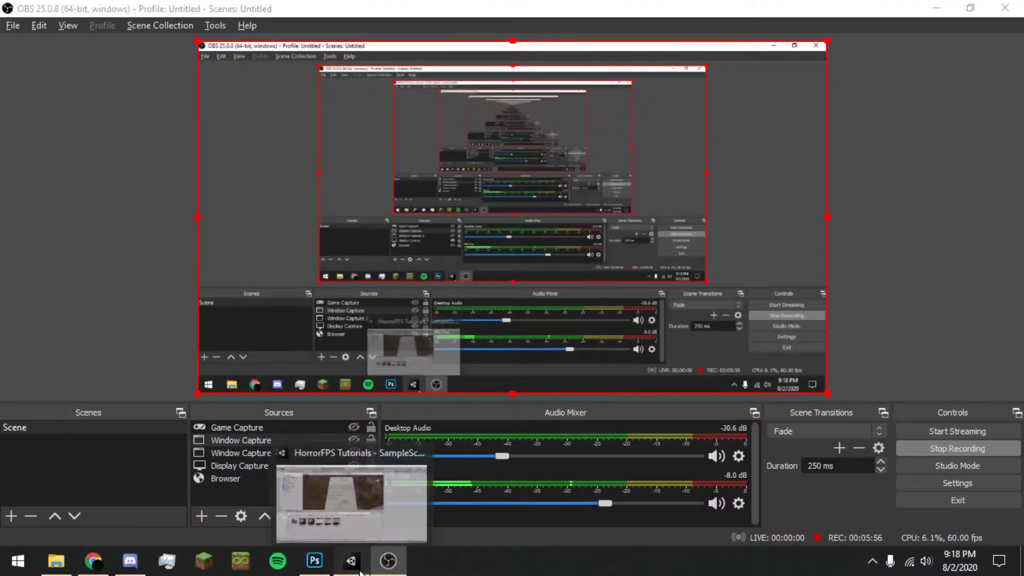
pyautogui.click(351, 560)
pyautogui.doubleClick(345, 404)
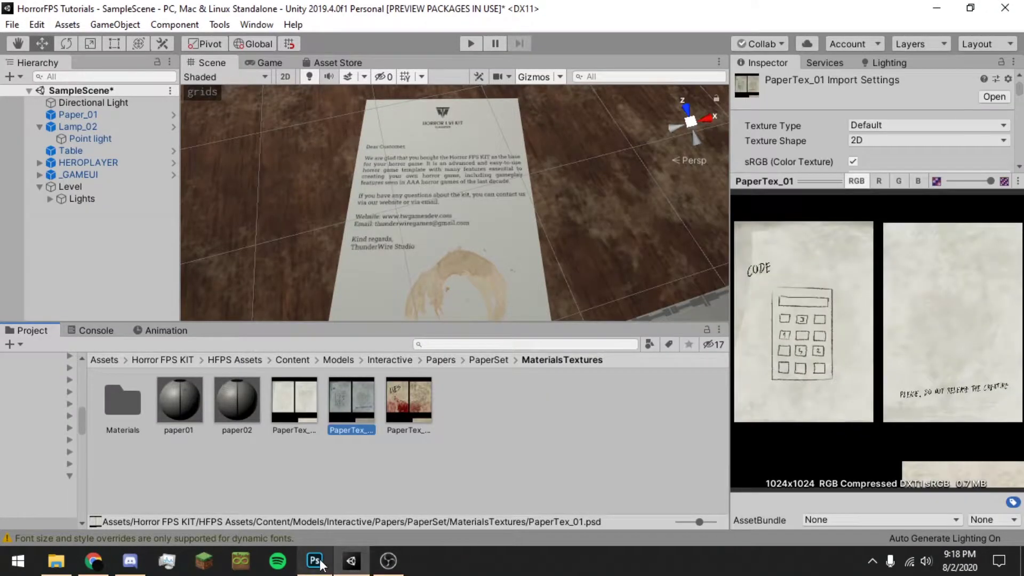
pyautogui.scroll(-3, 585, 256)
pyautogui.scroll(1, 517, 241)
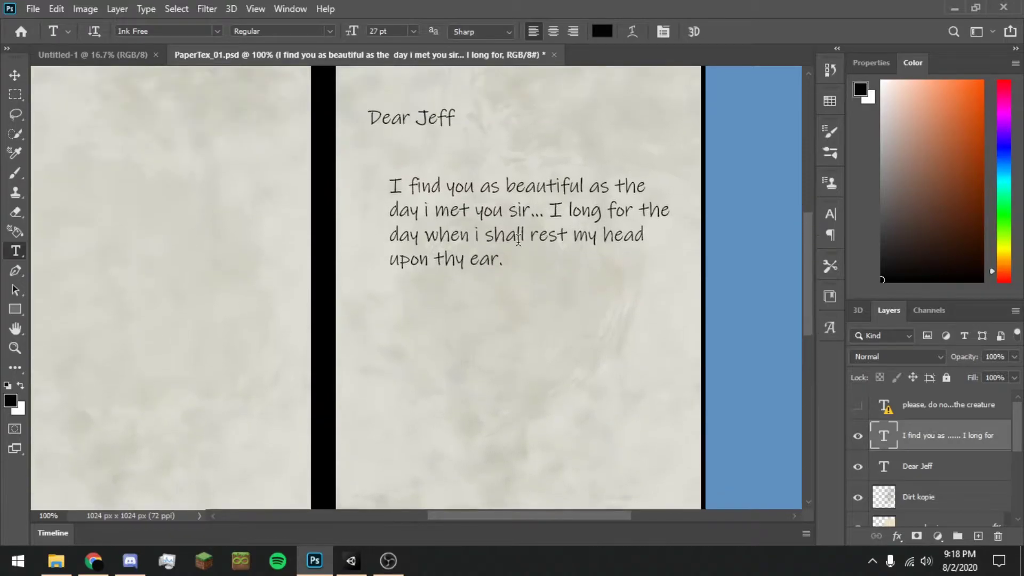
# Step backward and forward through the PaperTex_01.psd edit history to compare the custom letter with the original keypad note artwork.
pyautogui.keyDown('alt'); pyautogui.scroll(-3, 518, 241); pyautogui.keyUp('alt')
pyautogui.hotkey('ctrl', 'z')
pyautogui.hotkey('ctrl', 'z')
pyautogui.hotkey('ctrl', 'z')
pyautogui.hotkey('ctrl', 'z')
pyautogui.hotkey('ctrl', 'z')
pyautogui.hotkey('ctrl', 'z')
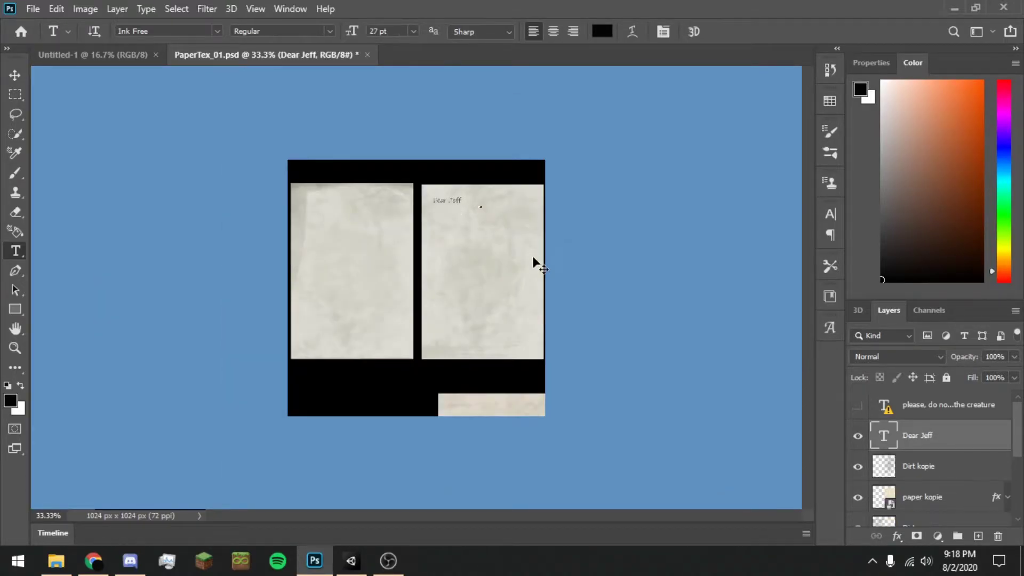
pyautogui.hotkey('ctrl', 'shift', 'z')
pyautogui.hotkey('ctrl', 'shift', 'z')
pyautogui.hotkey('ctrl', 'shift', 'z')
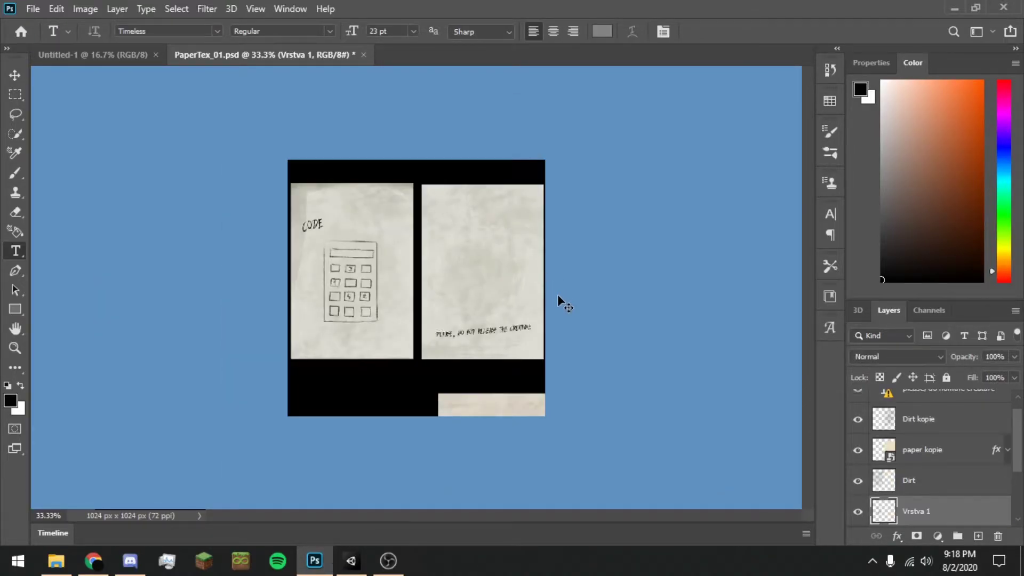
pyautogui.hotkey('ctrl', 'z')
pyautogui.hotkey('ctrl', 'z')
pyautogui.hotkey('ctrl', 'z')
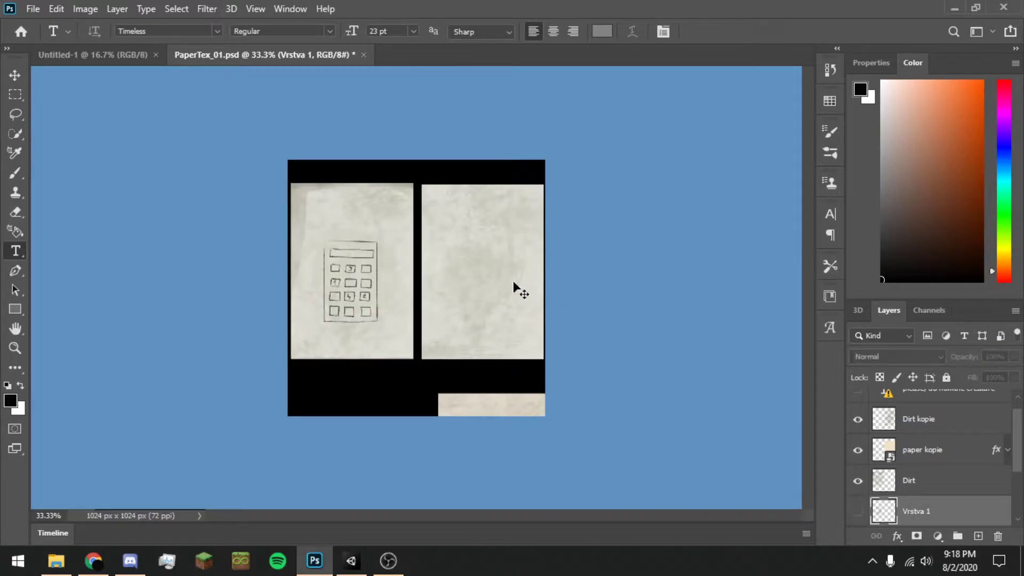
# Switch to Unity, select the Paper_01 object on the table and examine its PaperA4 material maps.
pyautogui.click(351, 561)
pyautogui.click(376, 402)
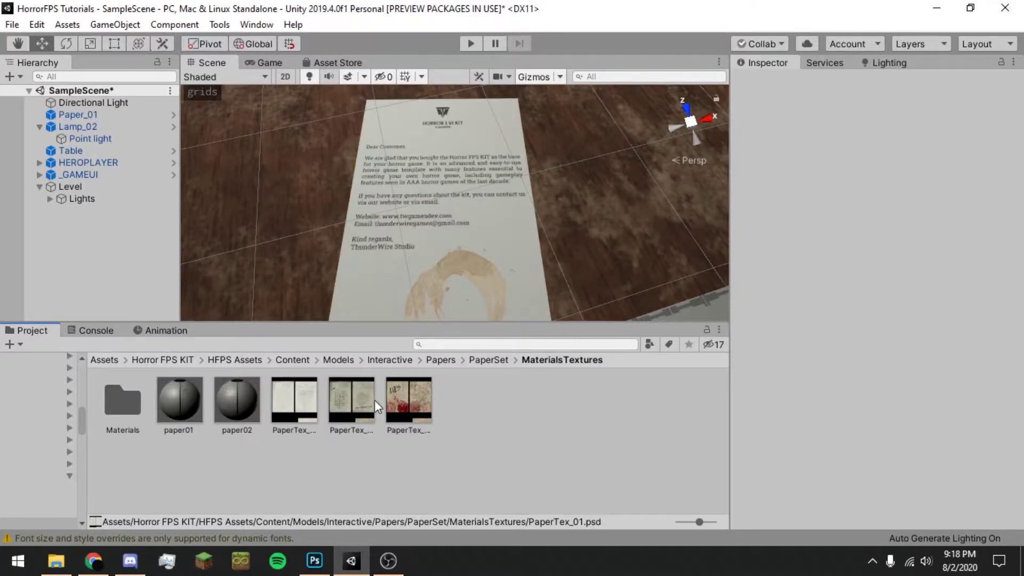
pyautogui.click(438, 215)
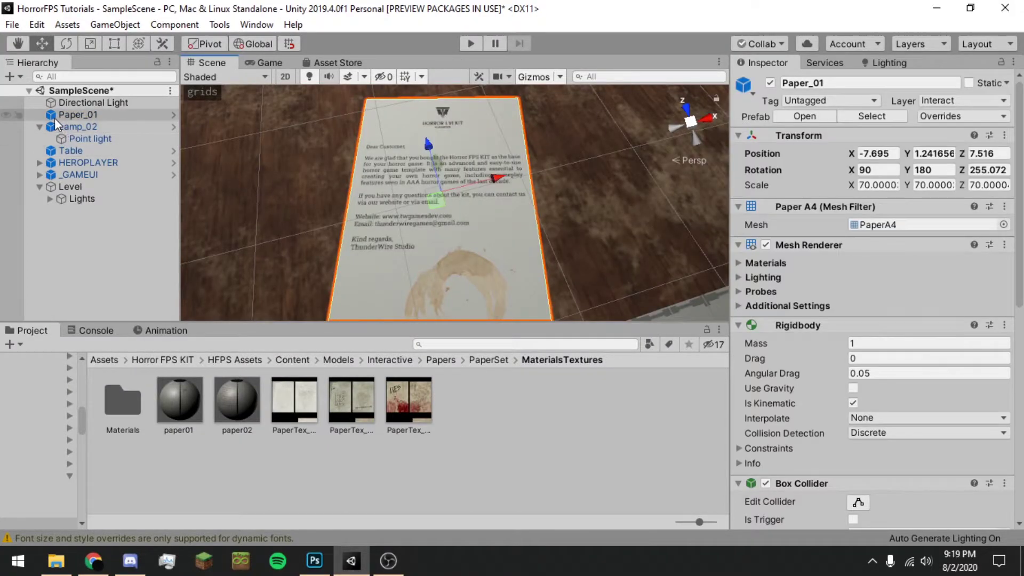
pyautogui.scroll(-10, 910, 394)
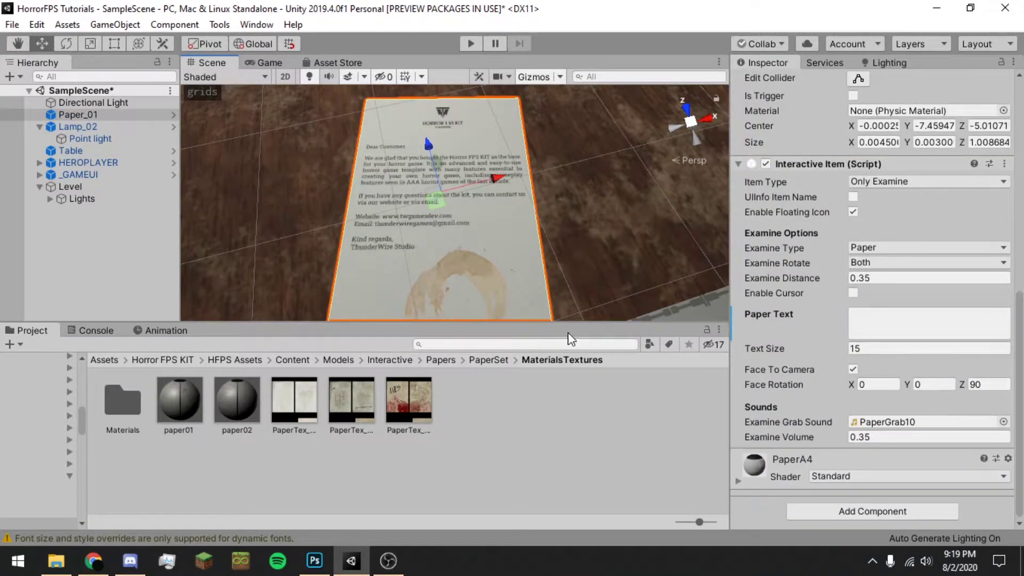
pyautogui.click(784, 462)
pyautogui.scroll(-5, 784, 462)
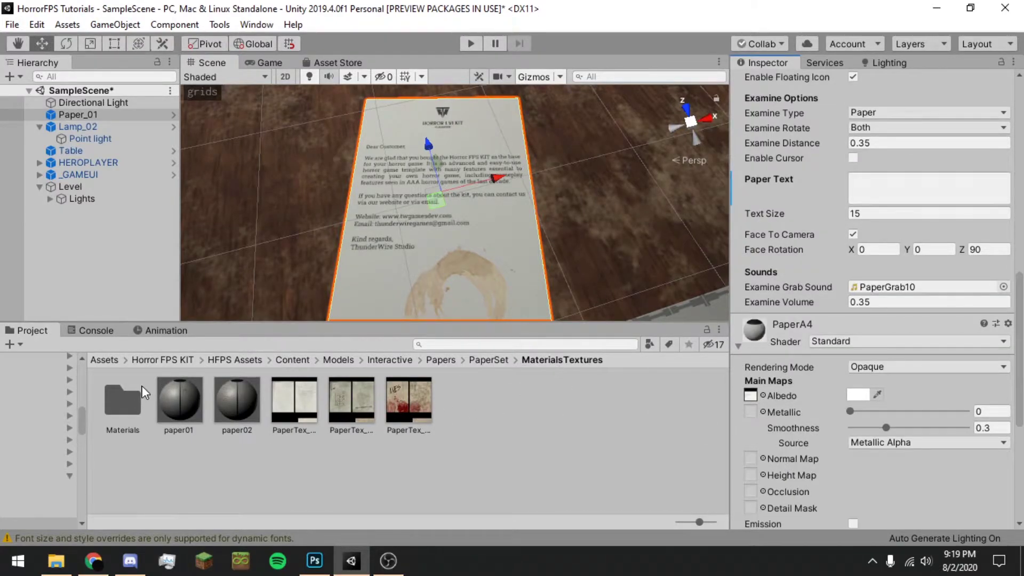
# Check the Materials subfolder of MaterialsTextures and review Paper_01's material and examine settings again, collapsing the PaperA4 material.
pyautogui.doubleClick(114, 393)
pyautogui.click(572, 360)
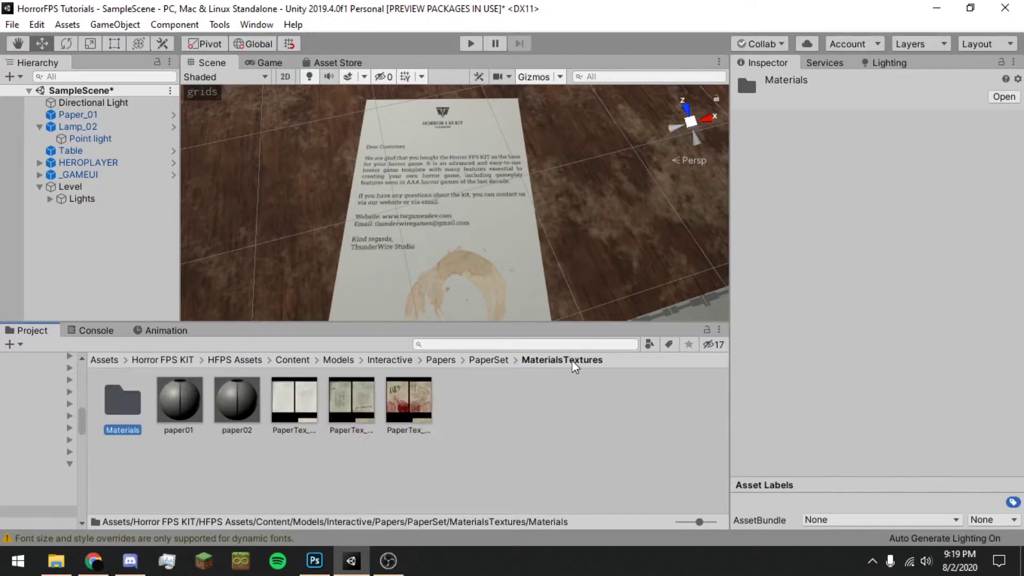
pyautogui.click(388, 223)
pyautogui.scroll(-10, 864, 356)
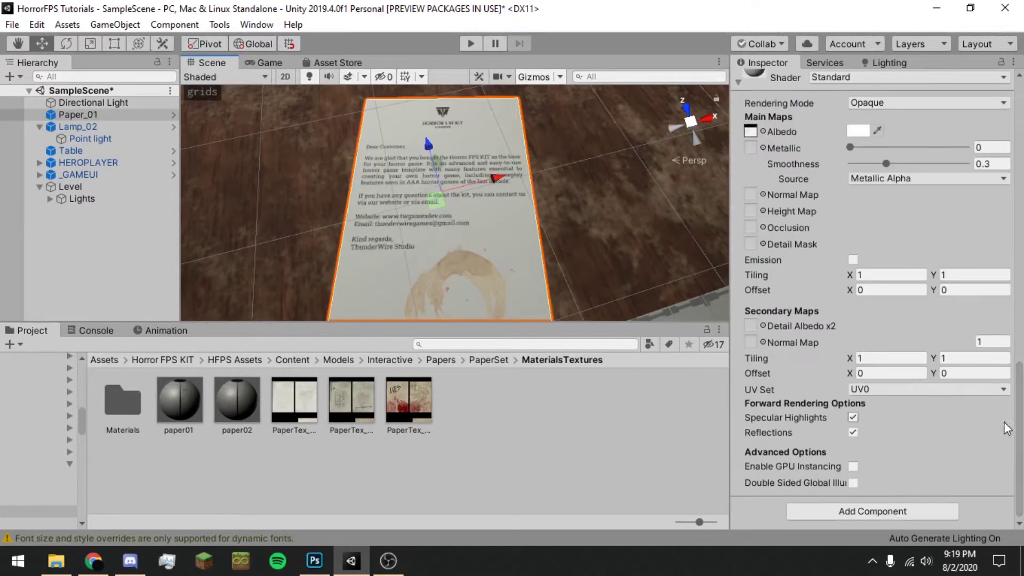
pyautogui.scroll(6, 862, 385)
pyautogui.scroll(-3, 787, 416)
pyautogui.click(774, 354)
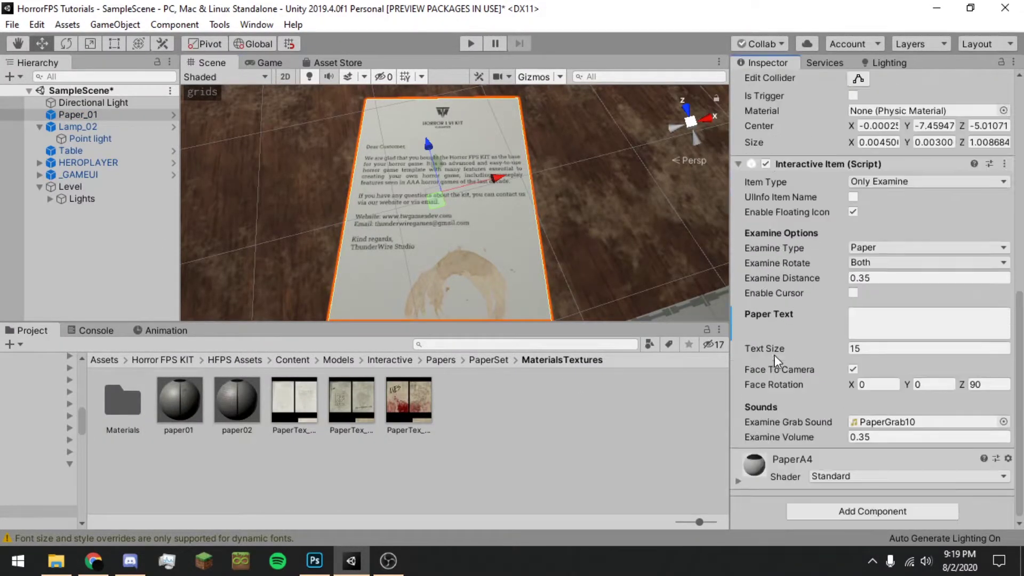
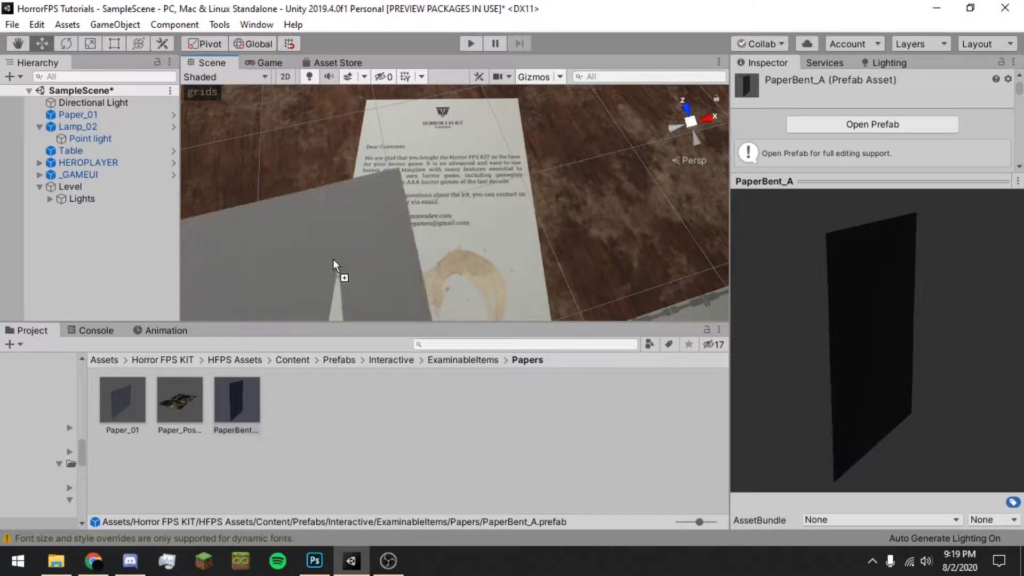
# Review the examine settings of the newly placed PaperBent_A, and delete both it and Paper_01 from the table.
pyautogui.press('e')
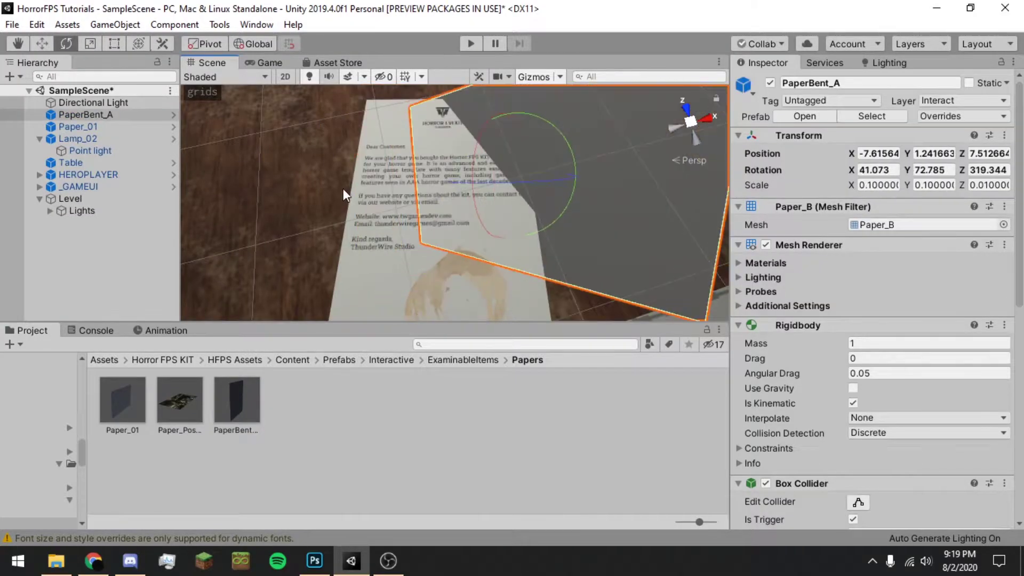
pyautogui.scroll(-10, 771, 450)
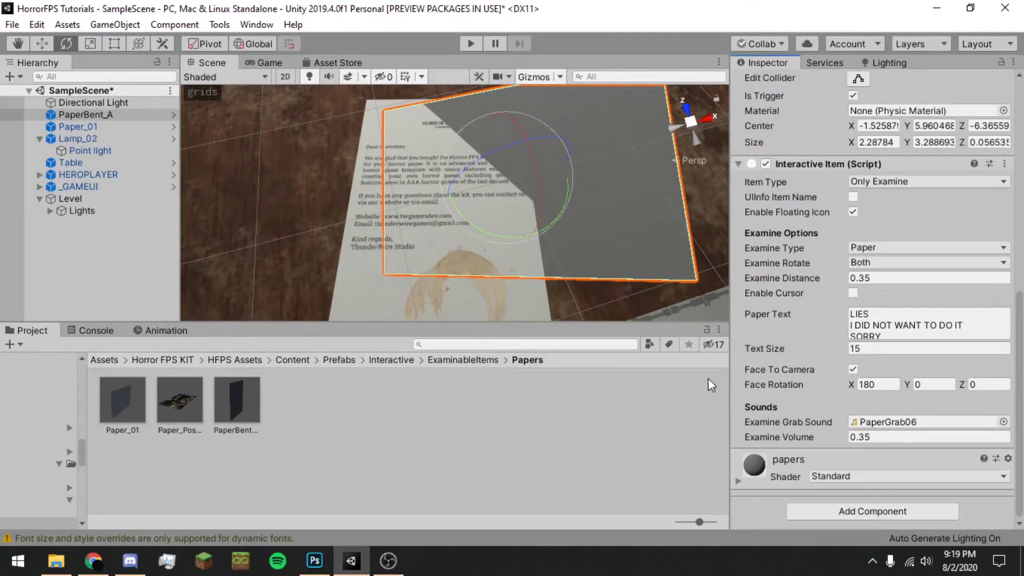
pyautogui.moveTo(638, 310); pyautogui.dragTo(629, 278, button='right')
pyautogui.press('Delete')
pyautogui.click(494, 279)
pyautogui.press('Delete')
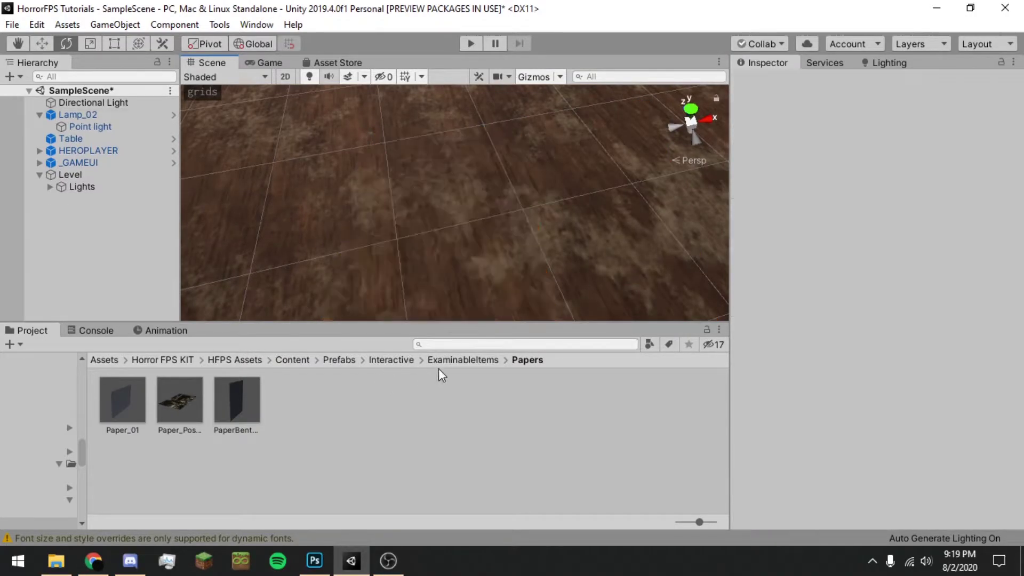
# Look through the Interactive prefab folders, including DynamicObjects.
pyautogui.click(462, 359)
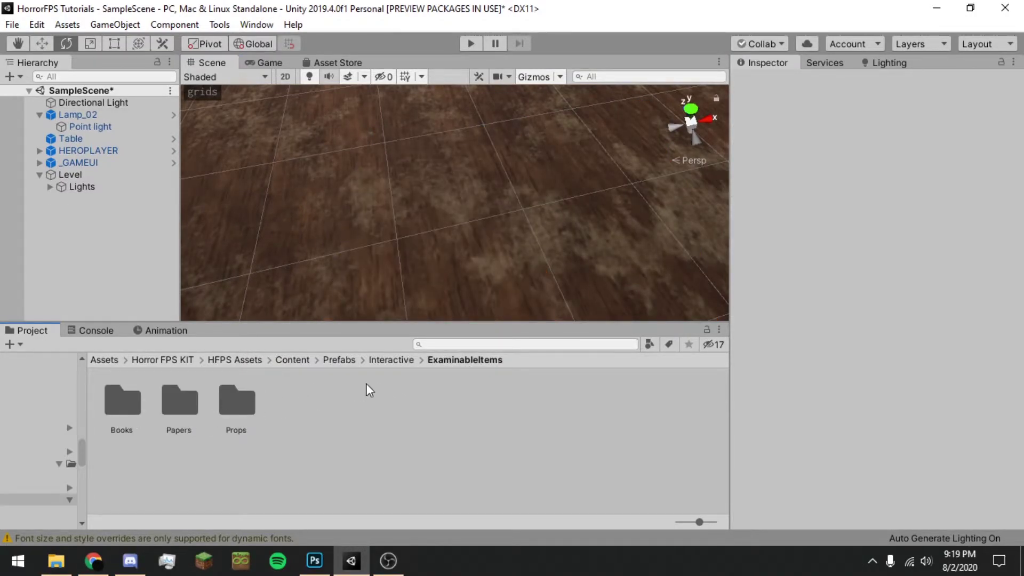
pyautogui.click(391, 360)
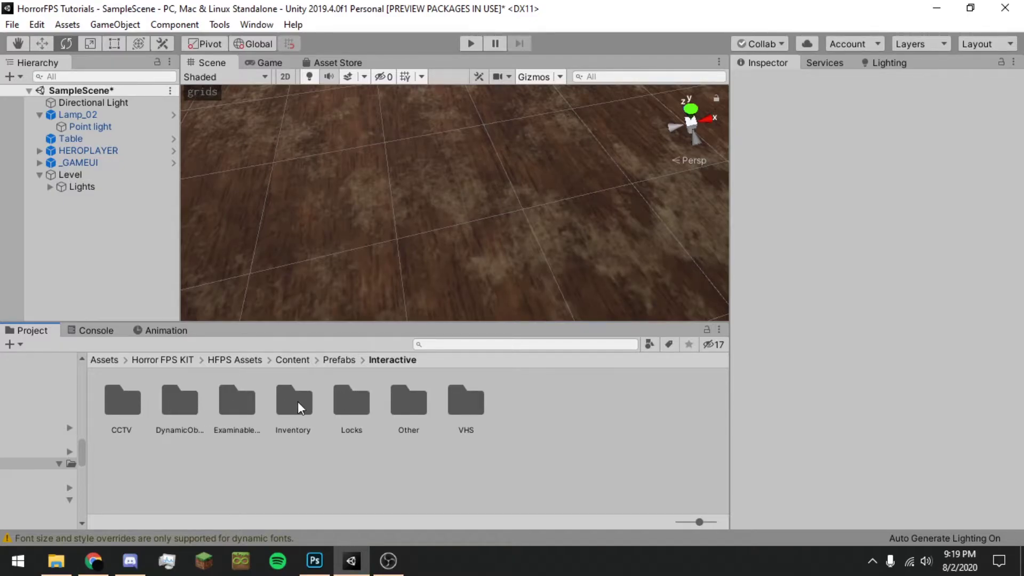
pyautogui.doubleClick(166, 409)
pyautogui.click(391, 360)
# Place the PaperBent_A prefab from ExaminableItems > Papers on the table and show its papers material settings.
pyautogui.click(235, 408)
pyautogui.doubleClick(235, 408)
pyautogui.doubleClick(179, 409)
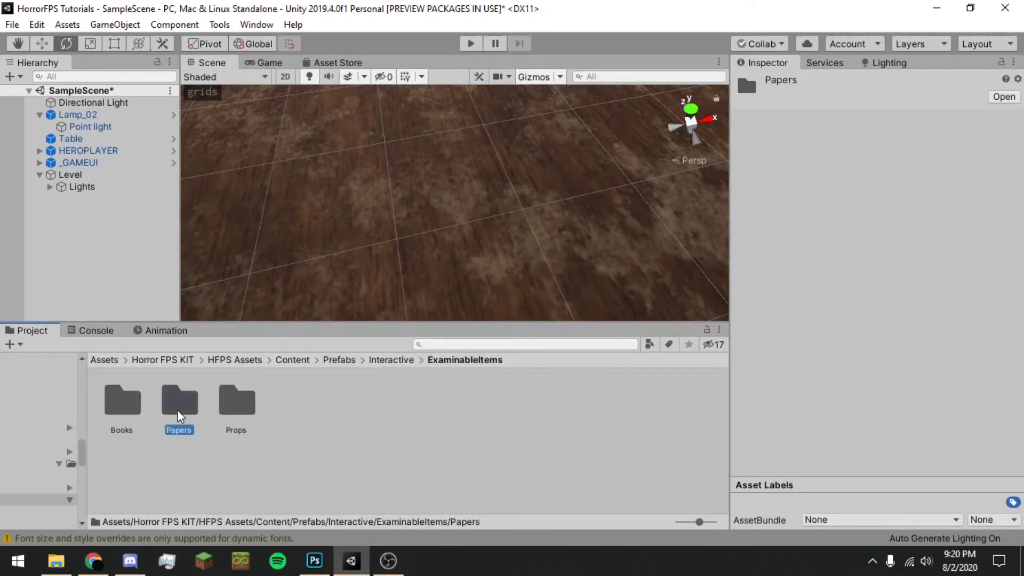
pyautogui.moveTo(236, 400); pyautogui.dragTo(580, 265)
pyautogui.scroll(-10, 785, 404)
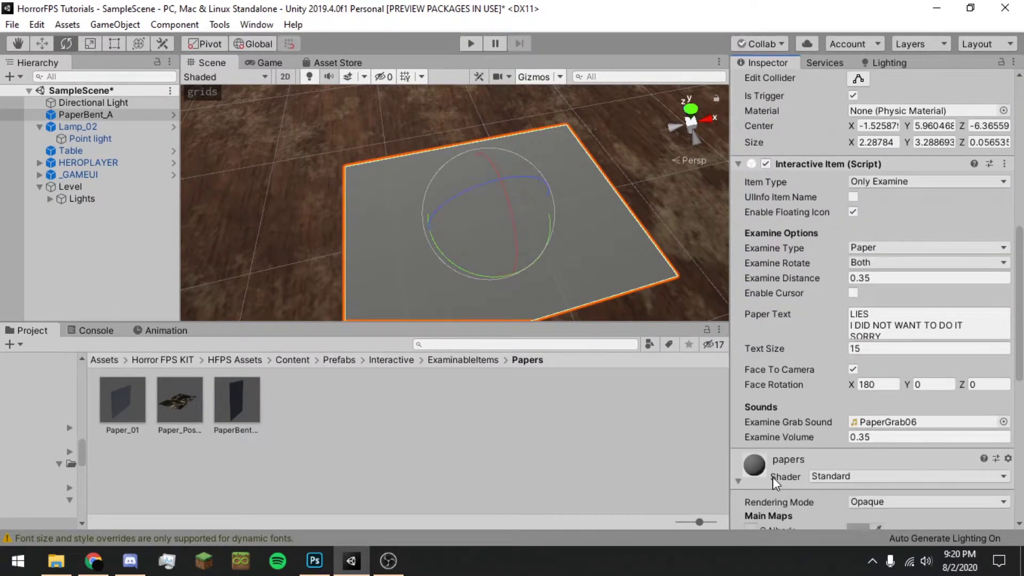
# Look through the kit's Content folders for the paper assets, checking Materials, Models and AssetPacks.
pyautogui.click(336, 360)
pyautogui.click(293, 360)
pyautogui.doubleClick(265, 412)
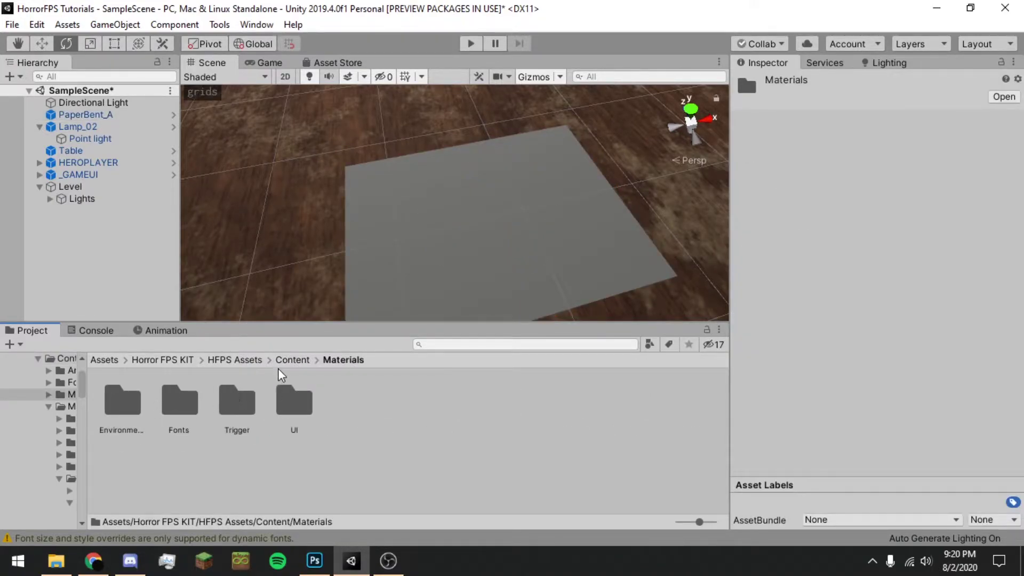
pyautogui.click(296, 360)
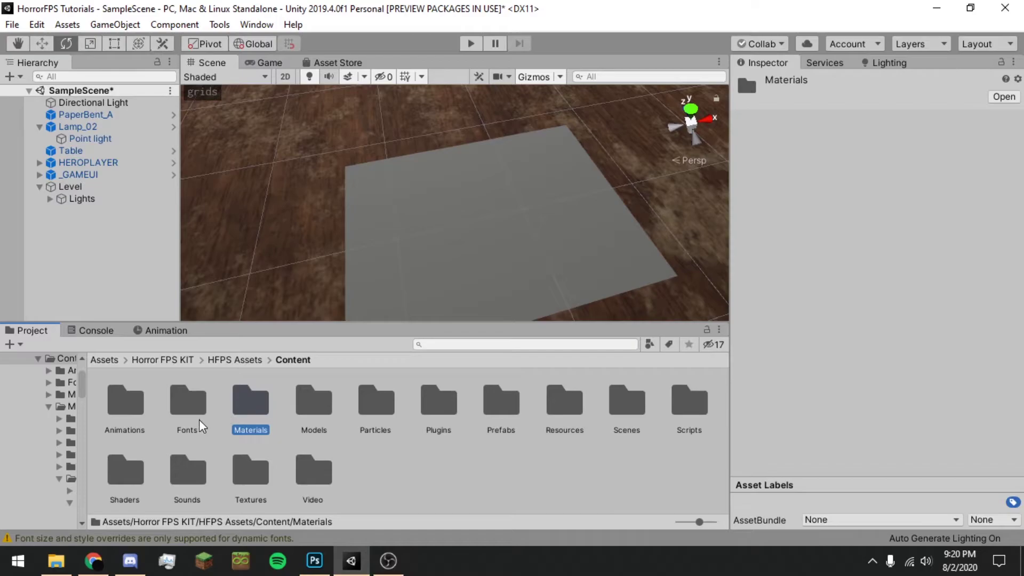
pyautogui.doubleClick(321, 409)
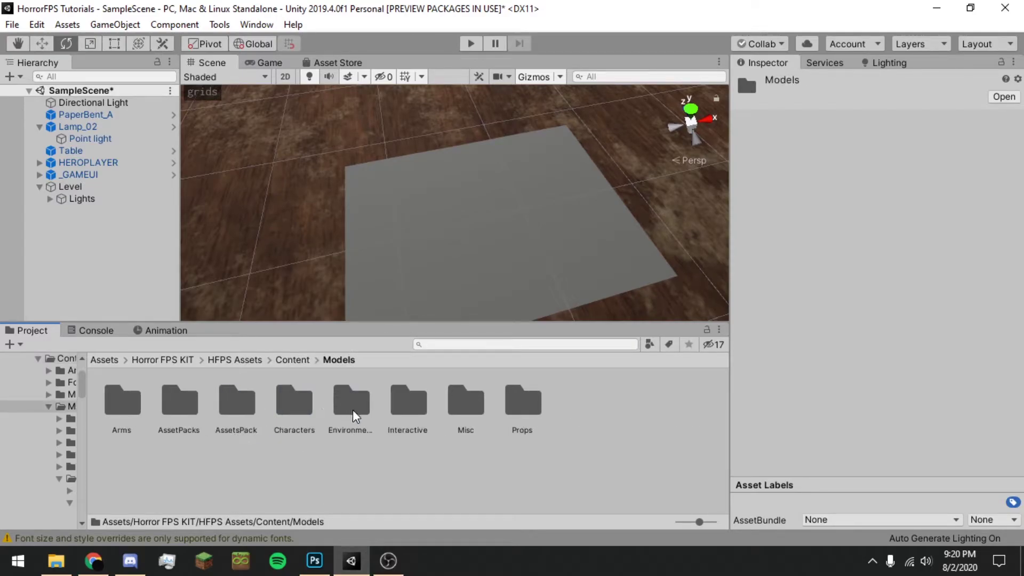
pyautogui.doubleClick(187, 407)
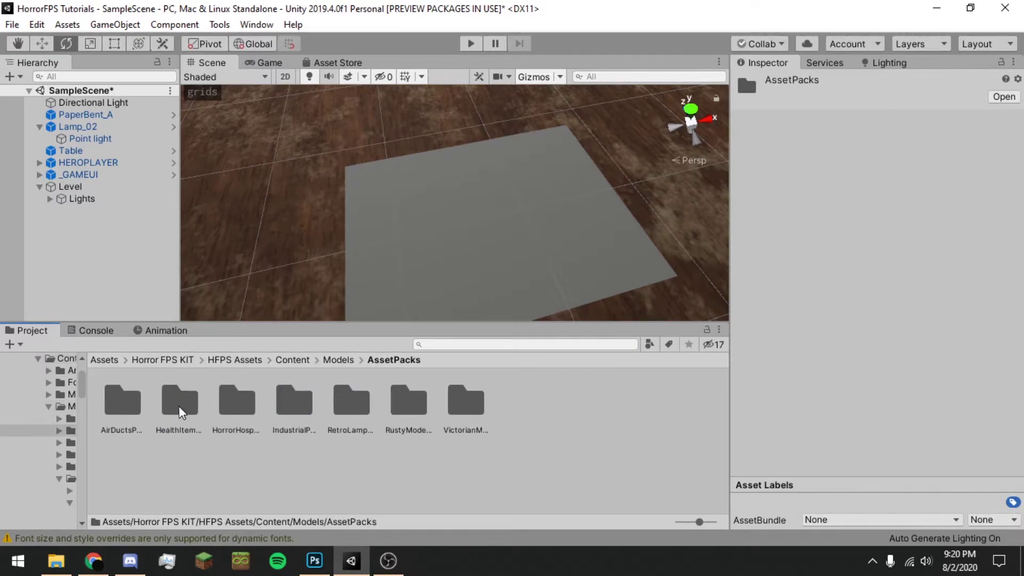
pyautogui.click(239, 412)
pyautogui.click(408, 404)
pyautogui.click(338, 359)
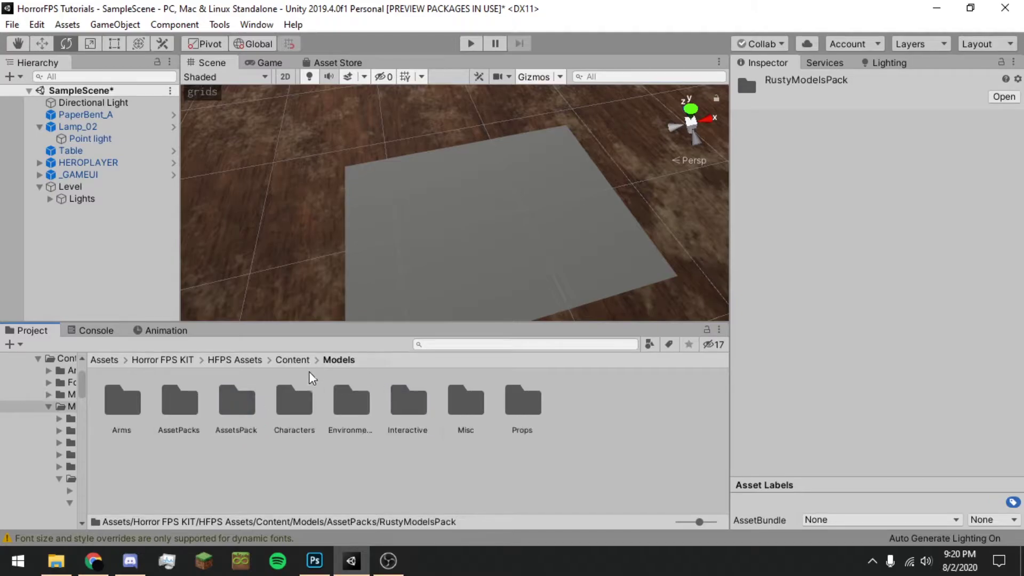
# Examine the model sets inside the AssetsPack folder, including AirDuctsSet and CardboardBoxesSet.
pyautogui.doubleClick(231, 401)
pyautogui.click(309, 401)
pyautogui.click(376, 401)
pyautogui.click(500, 401)
pyautogui.click(564, 401)
pyautogui.click(627, 401)
pyautogui.click(125, 405)
pyautogui.click(187, 406)
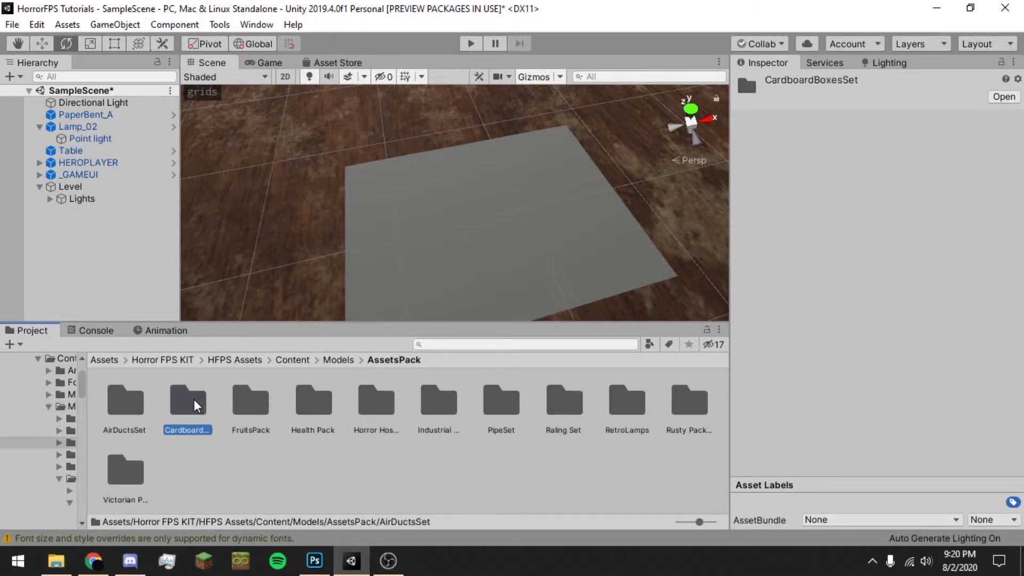
# Assign the PaperTex_01 copy texture as the Albedo map of PaperBent_A's papers material, searching textures for "paper".
pyautogui.click(458, 245)
pyautogui.scroll(-10, 773, 378)
pyautogui.scroll(8, 784, 232)
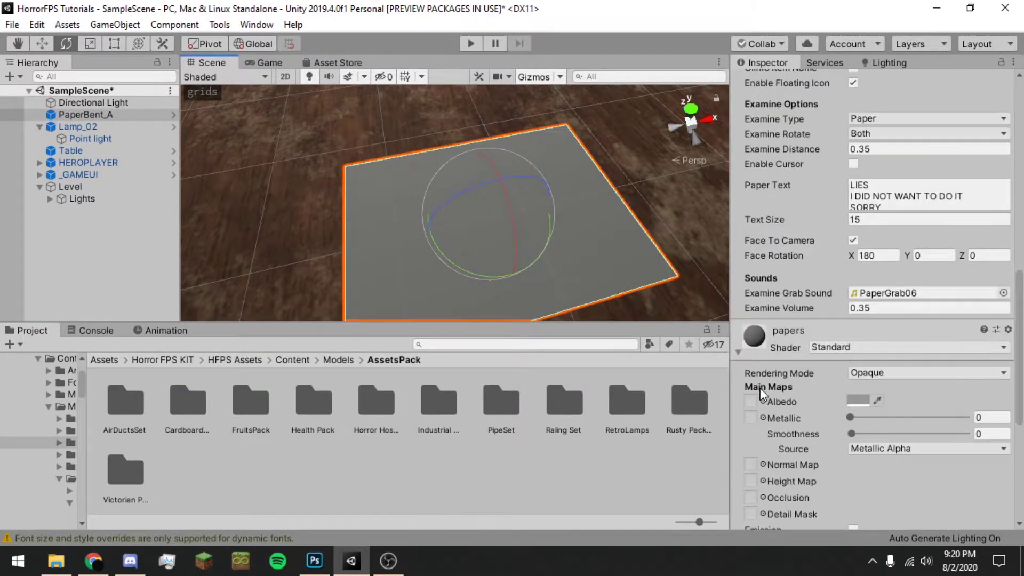
pyautogui.click(763, 401)
pyautogui.write('paper')
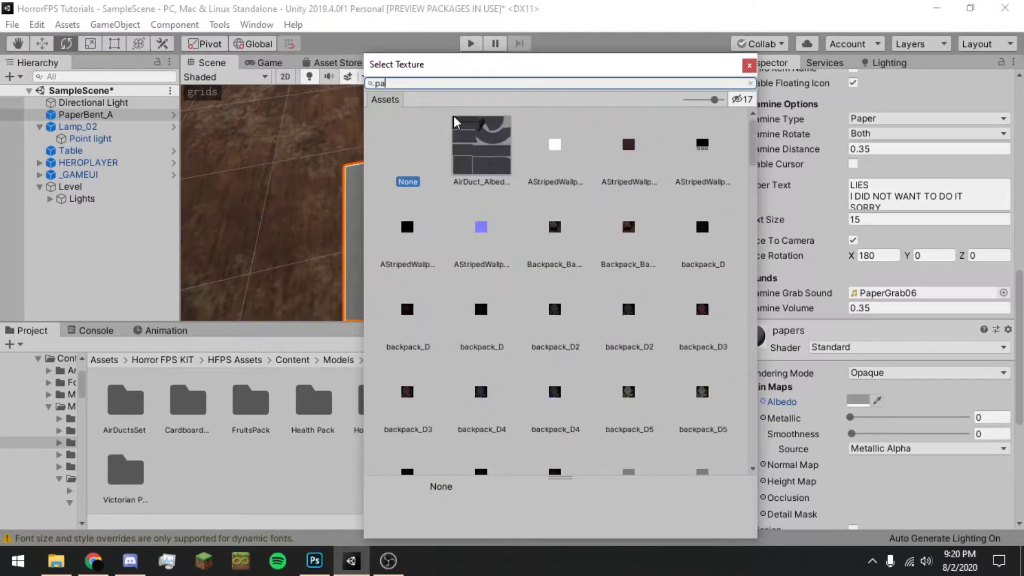
pyautogui.scroll(-2, 649, 151)
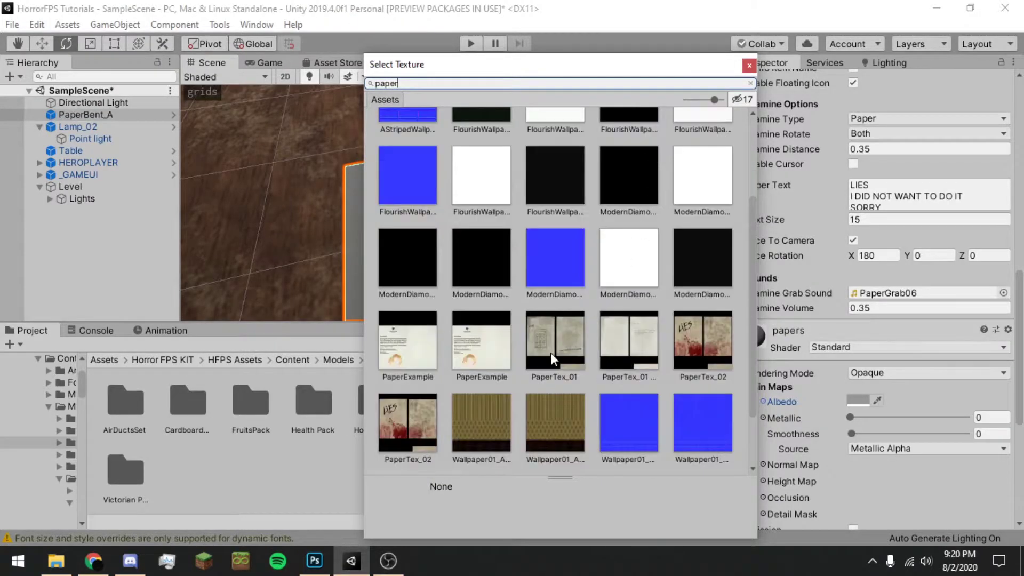
pyautogui.click(621, 346)
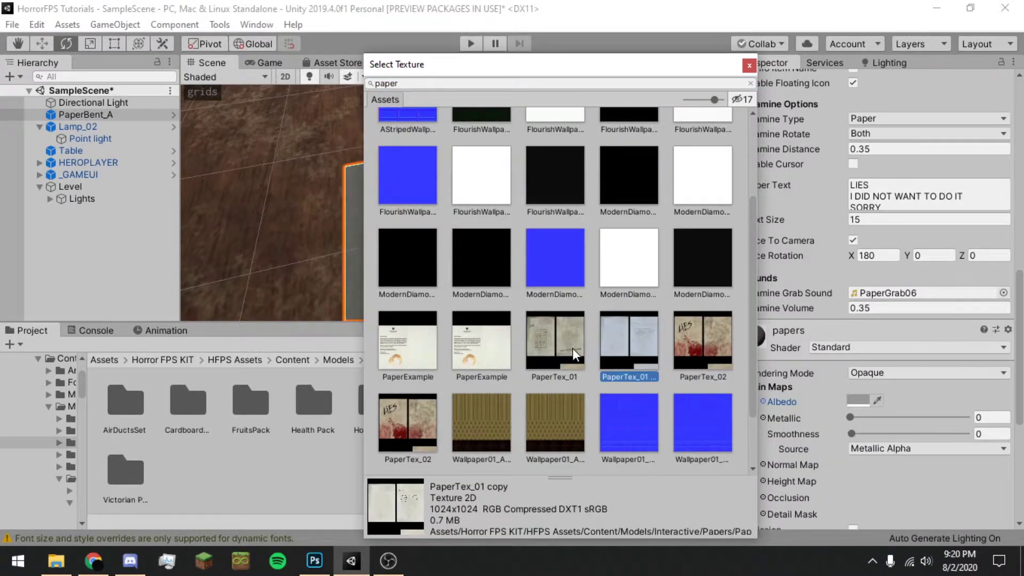
pyautogui.doubleClick(627, 344)
# Try rotating PaperBent_A freehand, undo it, and set its X and Z rotation to 0.
pyautogui.moveTo(496, 227); pyautogui.dragTo(433, 106)
pyautogui.hotkey('ctrl', 'z')
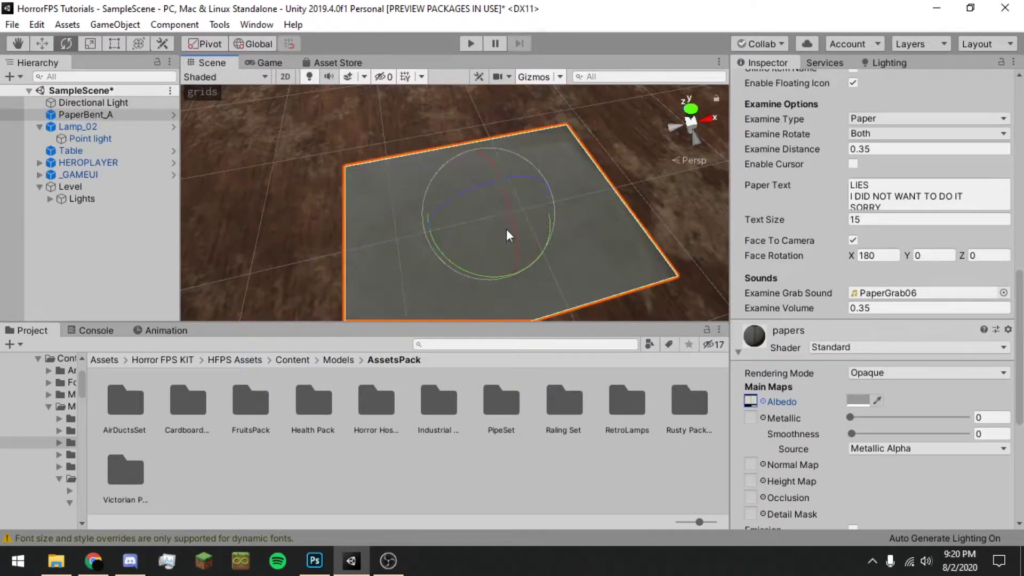
pyautogui.scroll(10, 858, 259)
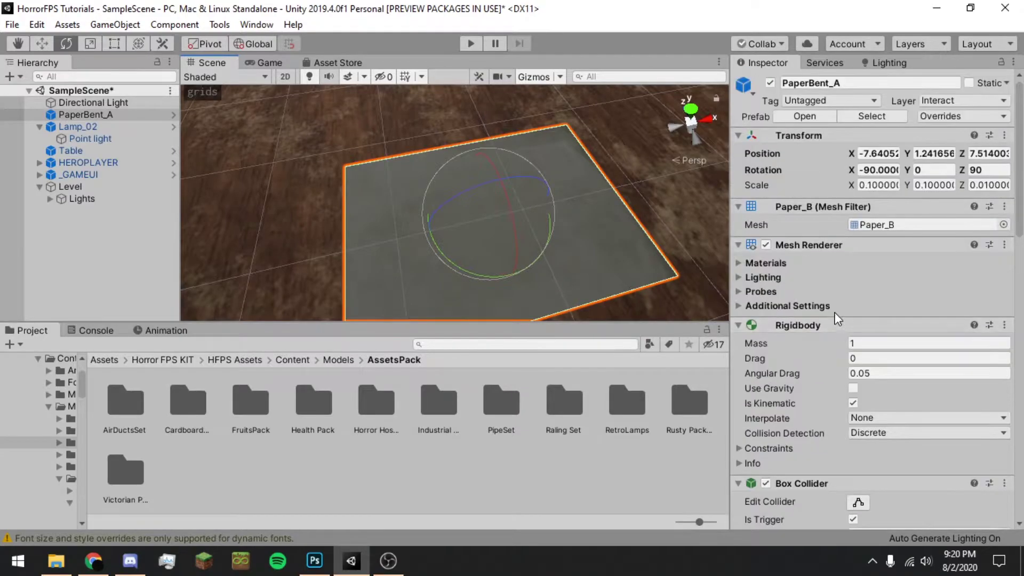
pyautogui.click(877, 171)
pyautogui.write('0')
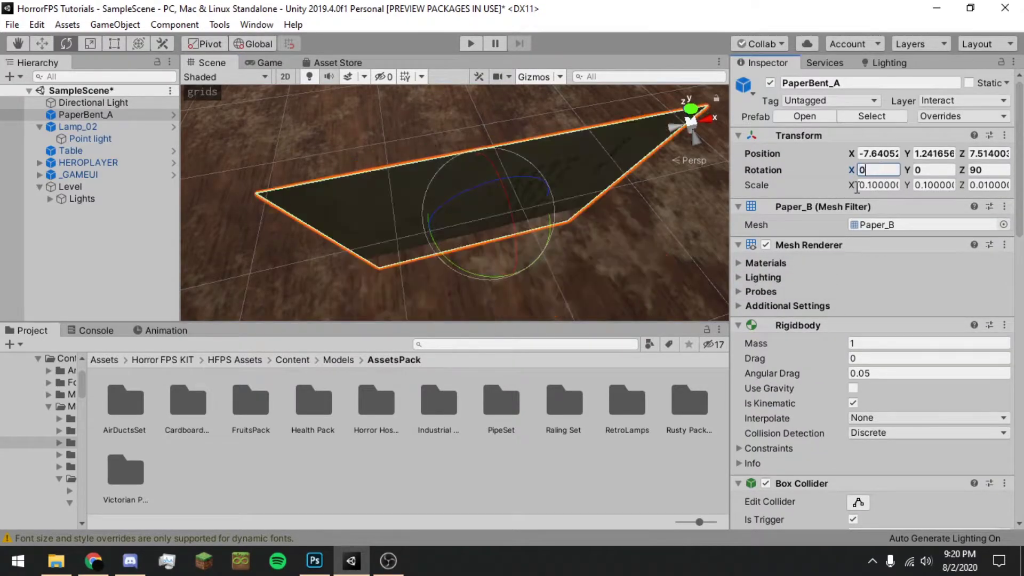
pyautogui.click(989, 169)
pyautogui.write('0')
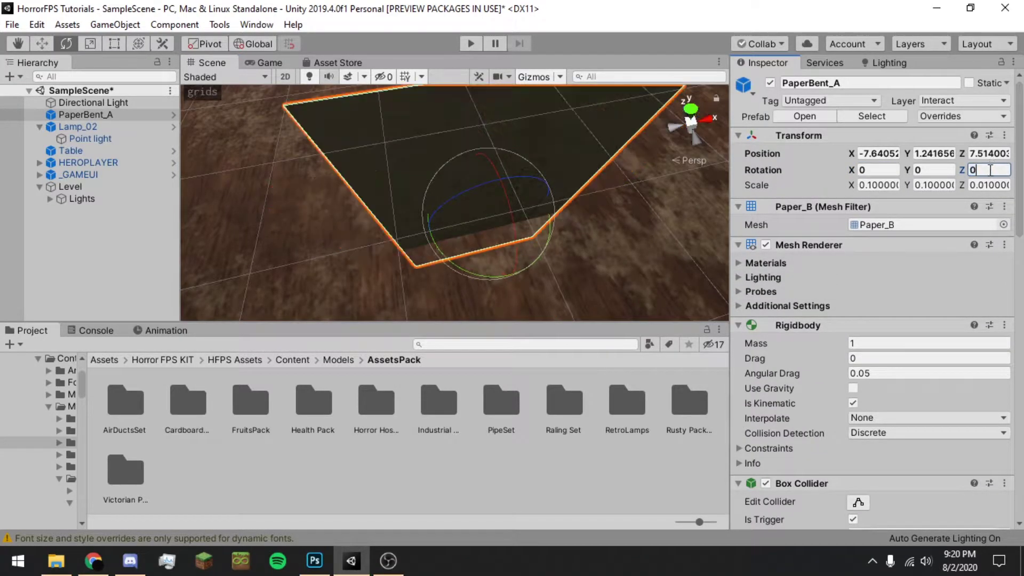
# Try rotating PaperBent_A freehand on the table, undo the rotation changes, and save the scene.
pyautogui.moveTo(553, 210); pyautogui.dragTo(481, 59)
pyautogui.moveTo(534, 266); pyautogui.dragTo(379, 276)
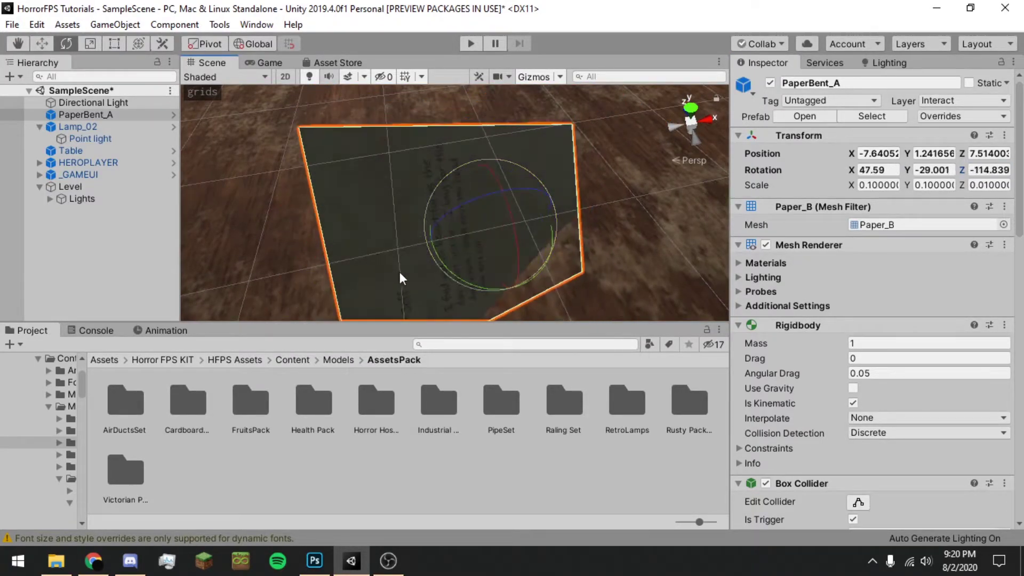
pyautogui.hotkey('ctrl', 'z')
pyautogui.moveTo(444, 261); pyautogui.dragTo(337, 93)
pyautogui.scroll(-3, 337, 93)
pyautogui.hotkey('ctrl', 's')
# Playtest the scene, examine and rotate the paper from the table, and end the playtest.
pyautogui.click(282, 64)
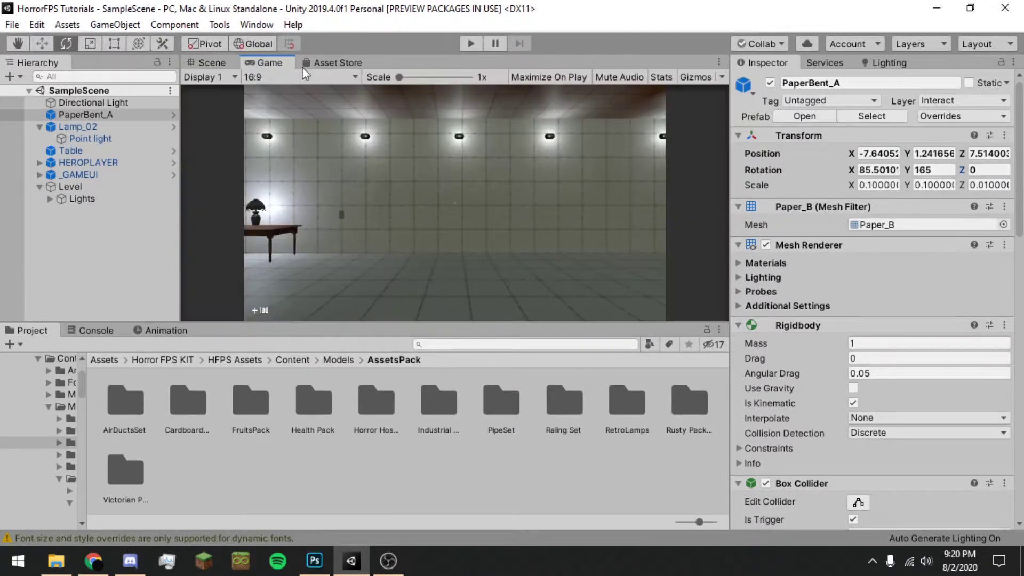
pyautogui.click(465, 46)
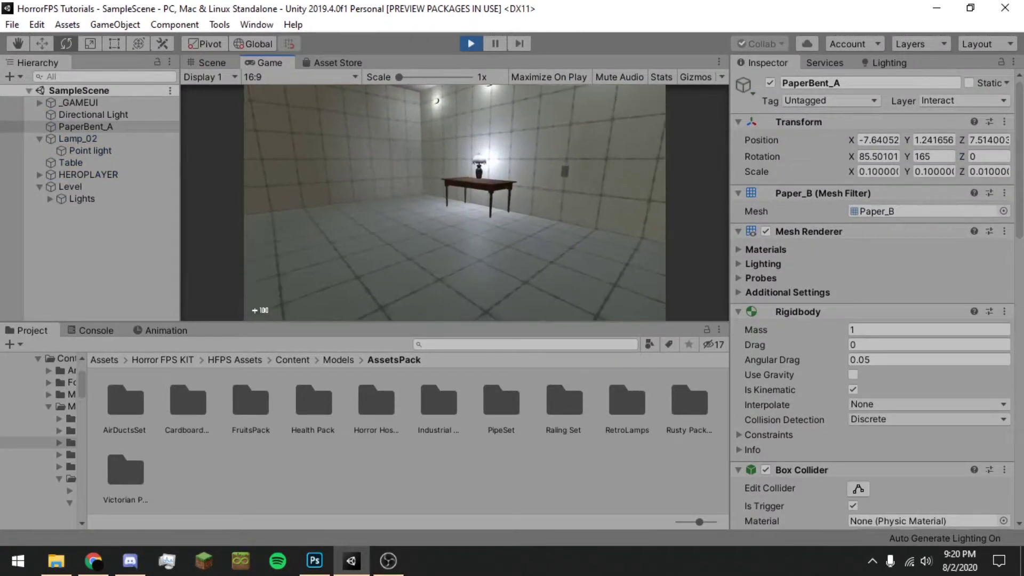
pyautogui.press('w')
pyautogui.press('g')
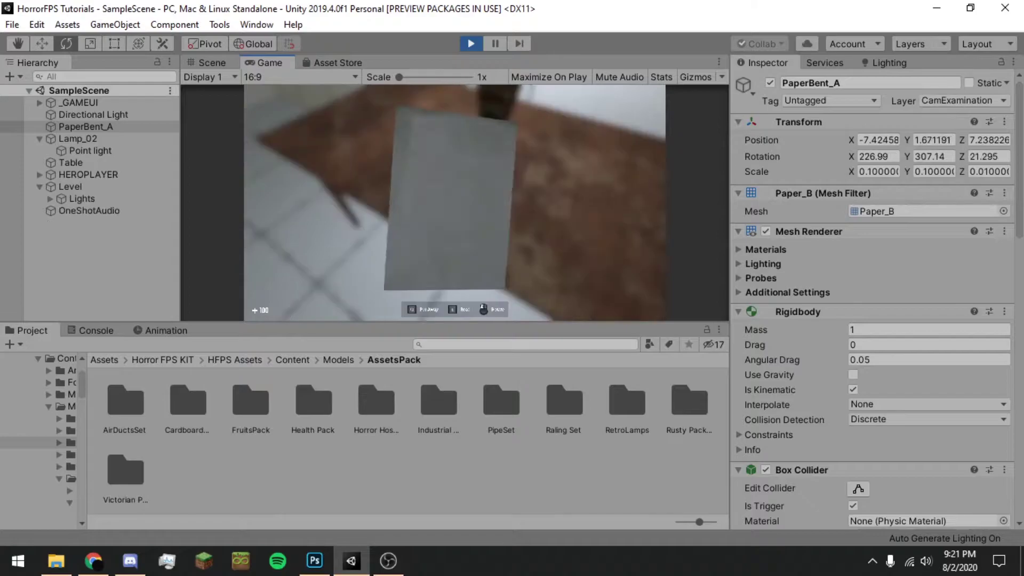
pyautogui.moveTo(455, 203)
pyautogui.mouseDown()
pyautogui.moveTo(508, 203)
pyautogui.moveTo(445, 203)
pyautogui.mouseUp()
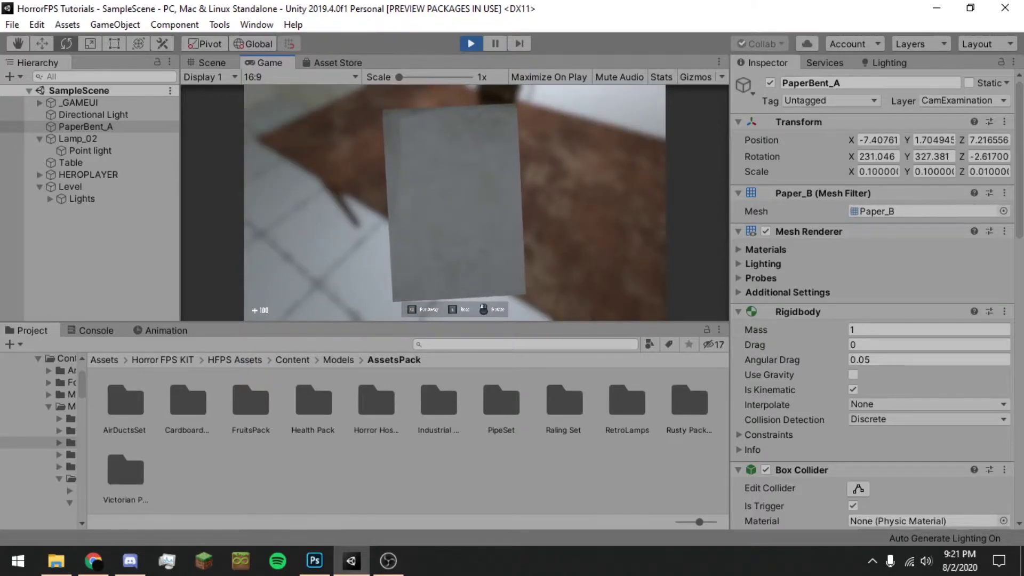
pyautogui.press('Escape')
pyautogui.click(474, 47)
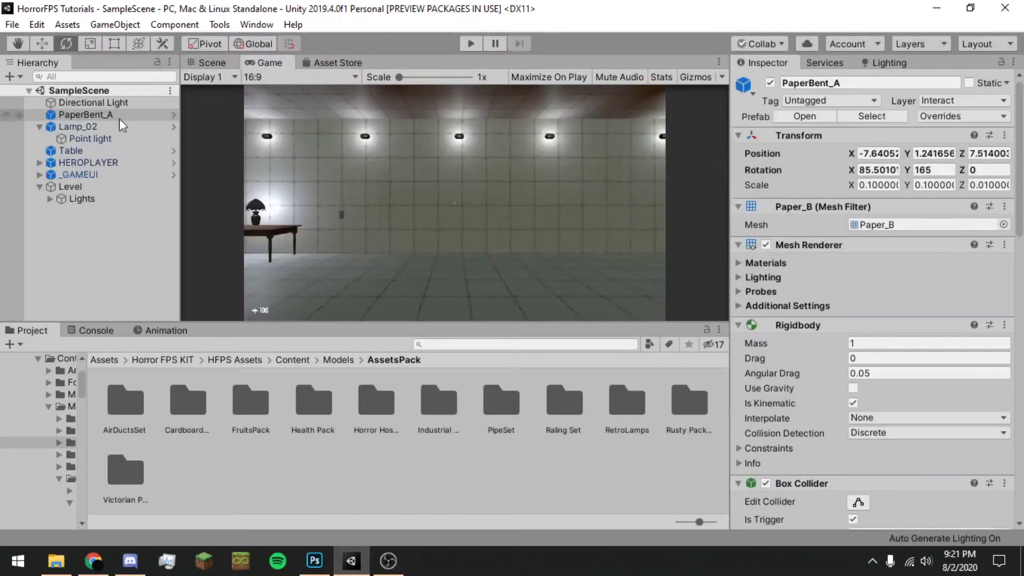
# Set PaperBent_A's Y rotation to 180 in the scene.
pyautogui.click(91, 116)
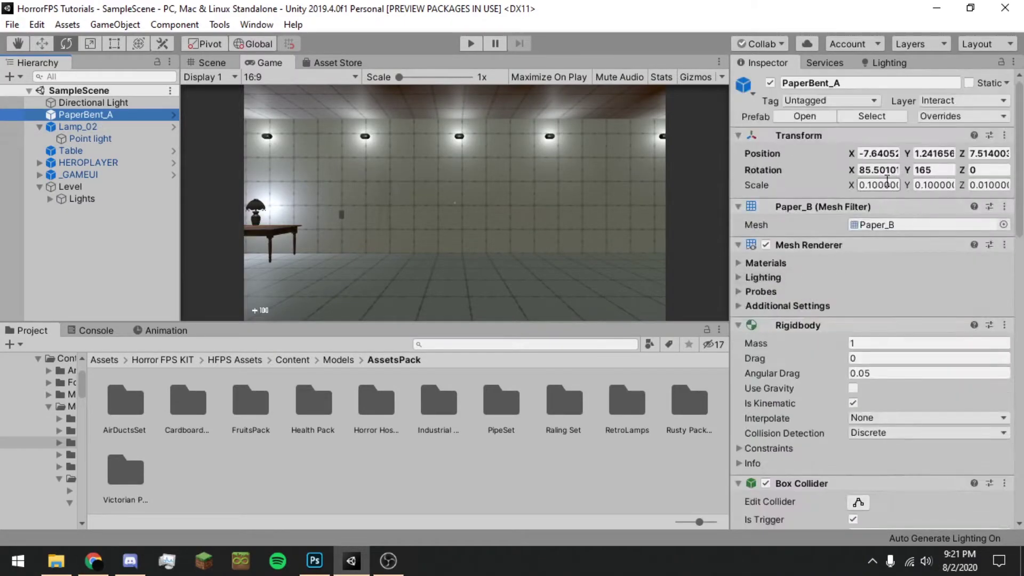
pyautogui.click(211, 63)
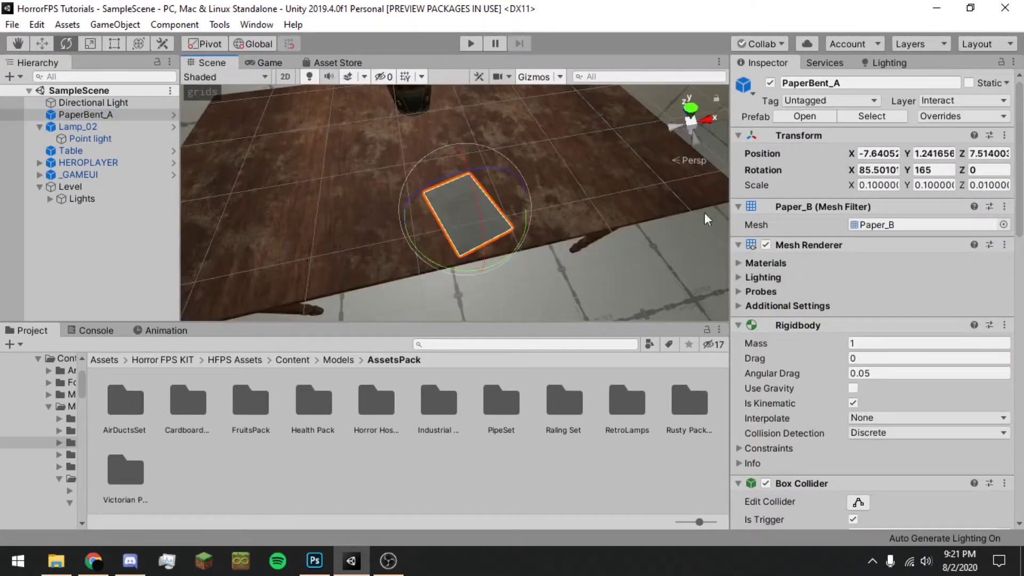
pyautogui.click(934, 171)
pyautogui.write('180')
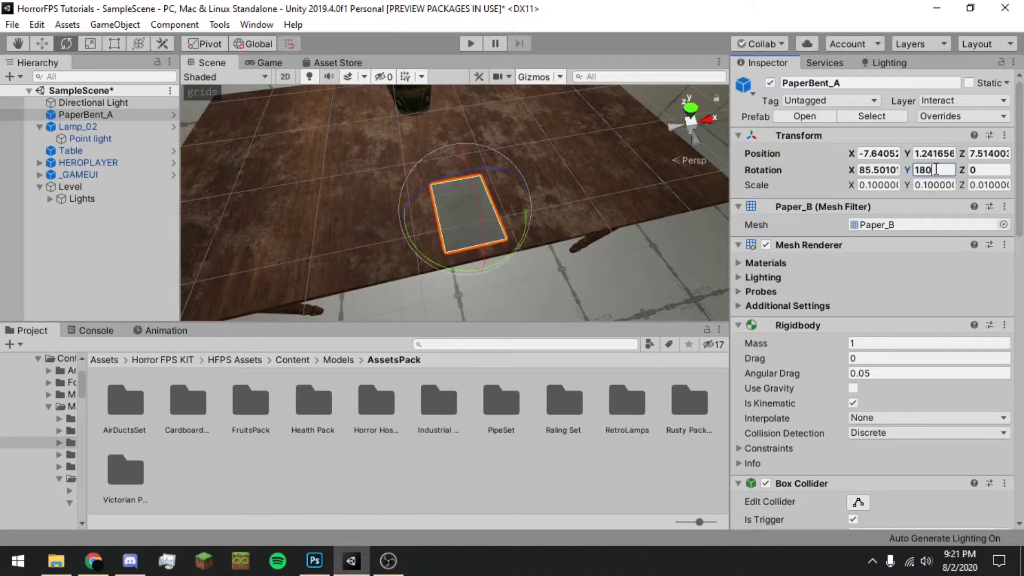
# Set the Y Face Rotation of PaperBent_A's Interactive Item script to 180.
pyautogui.scroll(-10, 949, 270)
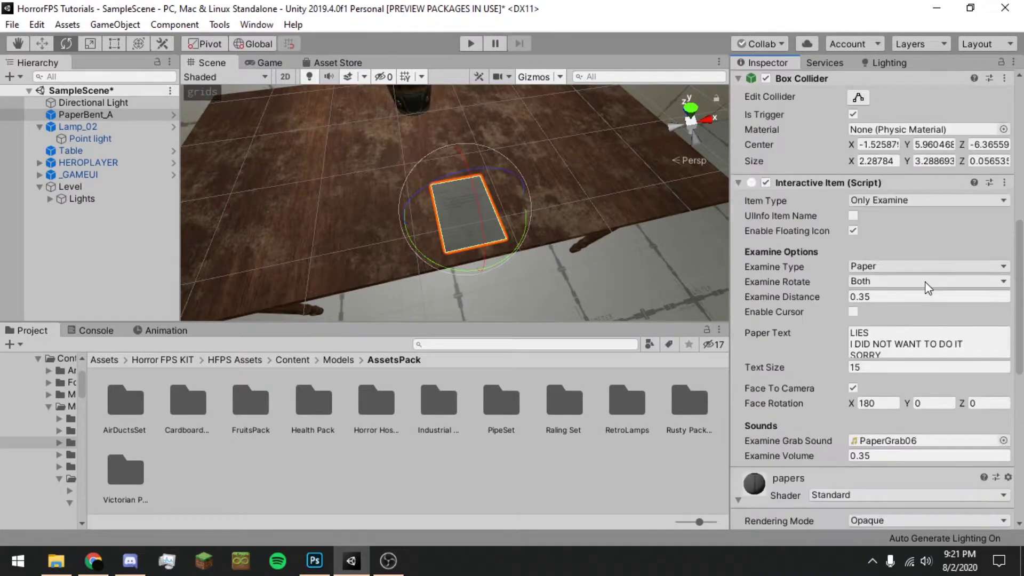
pyautogui.scroll(-5, 913, 256)
pyautogui.scroll(5, 904, 243)
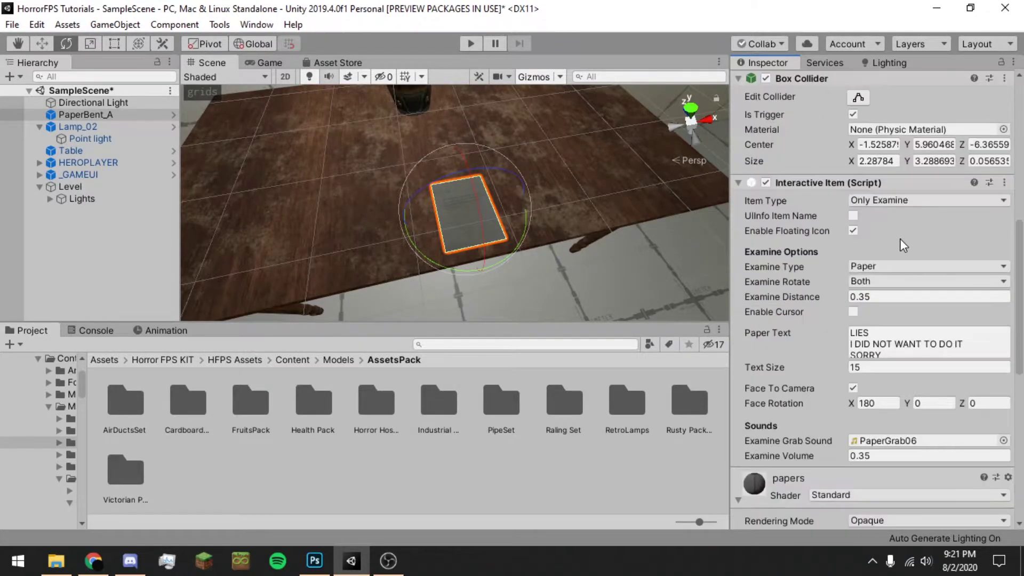
pyautogui.click(890, 403)
pyautogui.click(946, 403)
pyautogui.write('180')
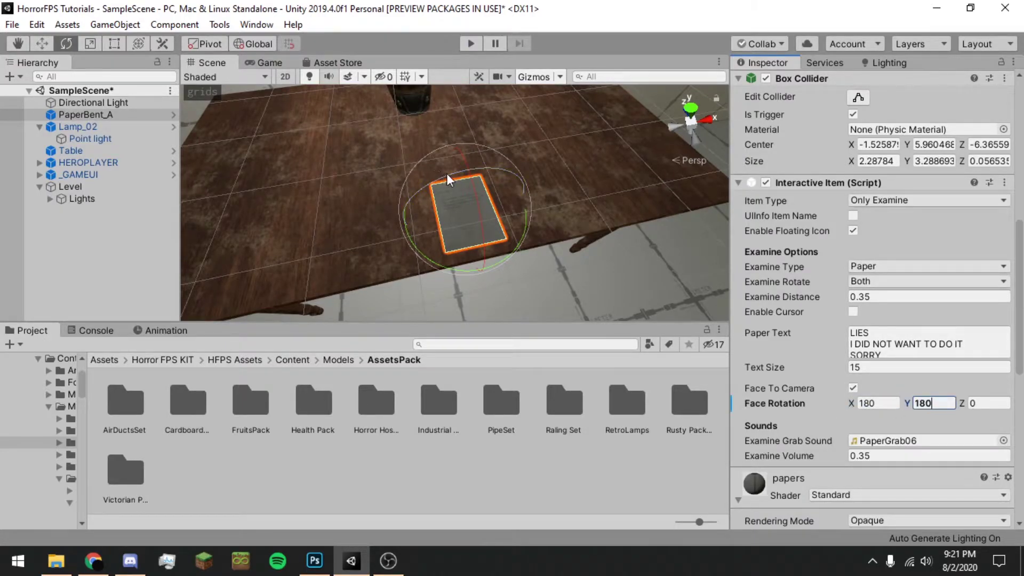
# Playtest the scene, pick up the paper to check which side faces the camera, and pause the game.
pyautogui.click(469, 43)
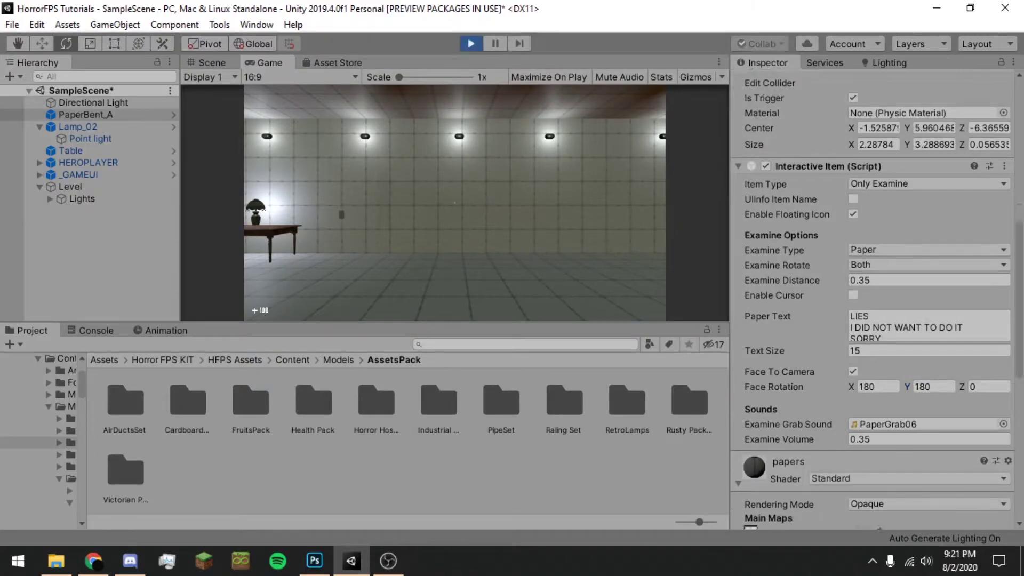
pyautogui.press('w')
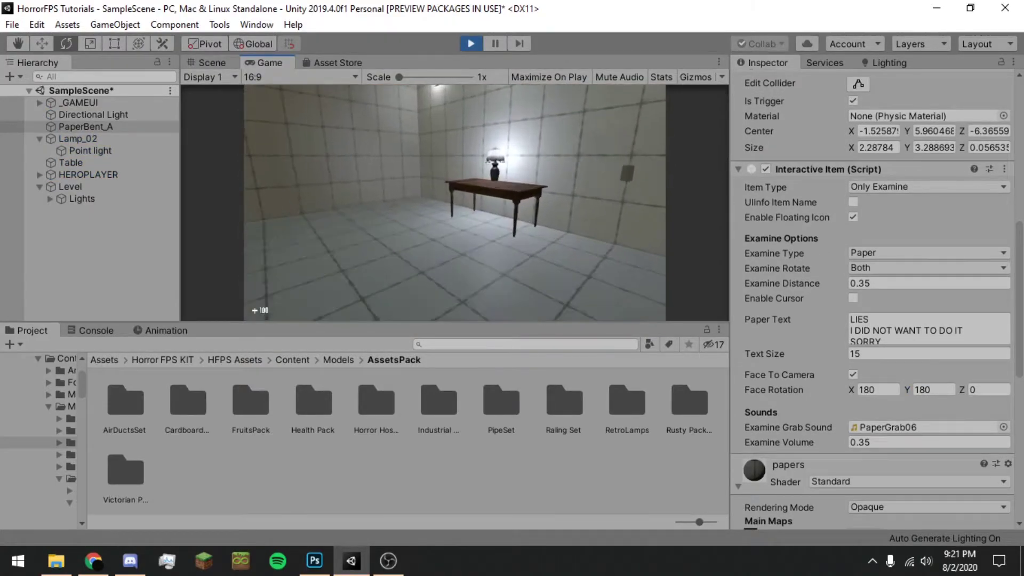
pyautogui.press('e')
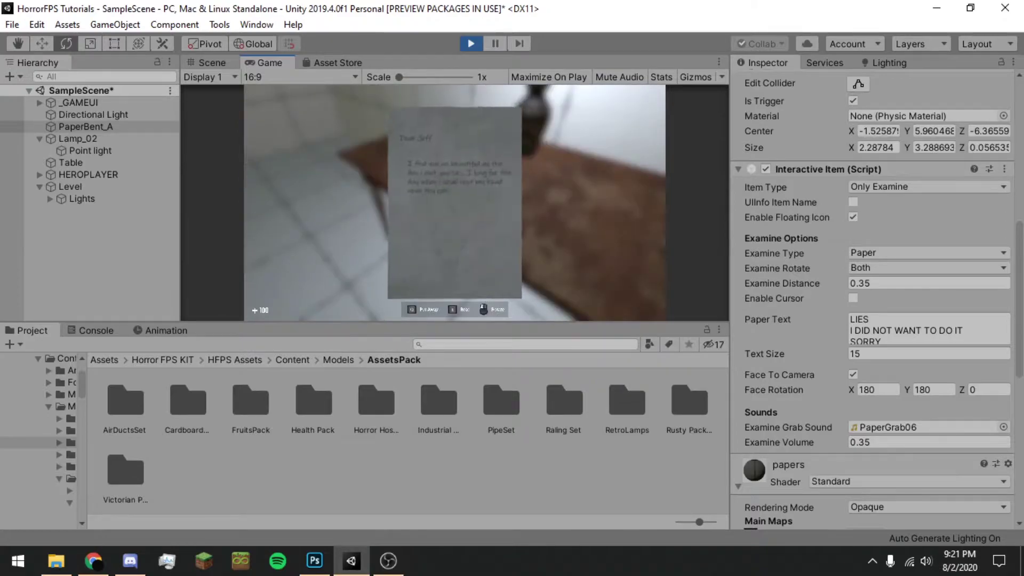
pyautogui.press('Escape')
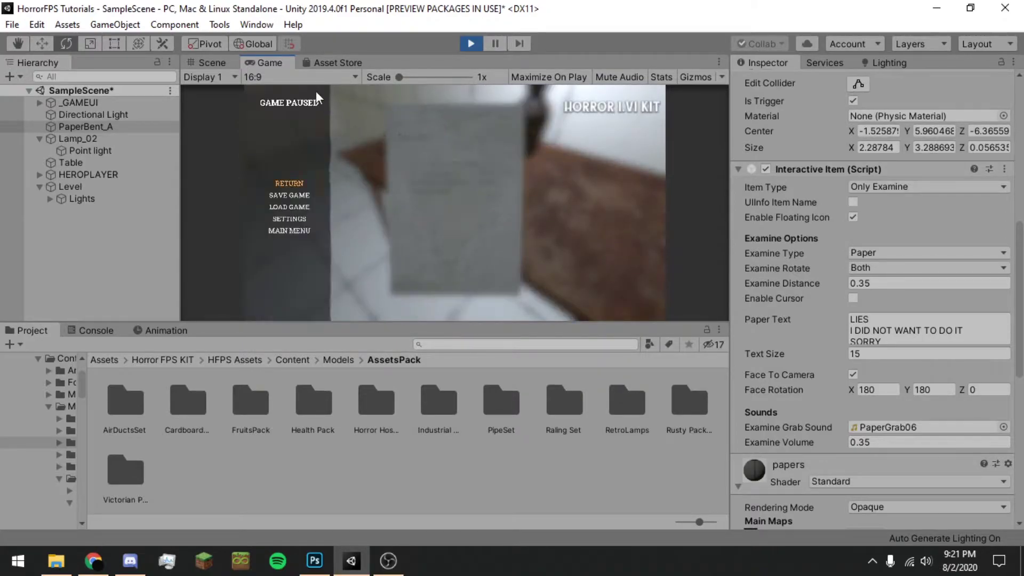
# Maximise the Game view, resume the game, read and rotate the paper, and end the playtest.
pyautogui.rightClick(271, 62)
pyautogui.click(320, 107)
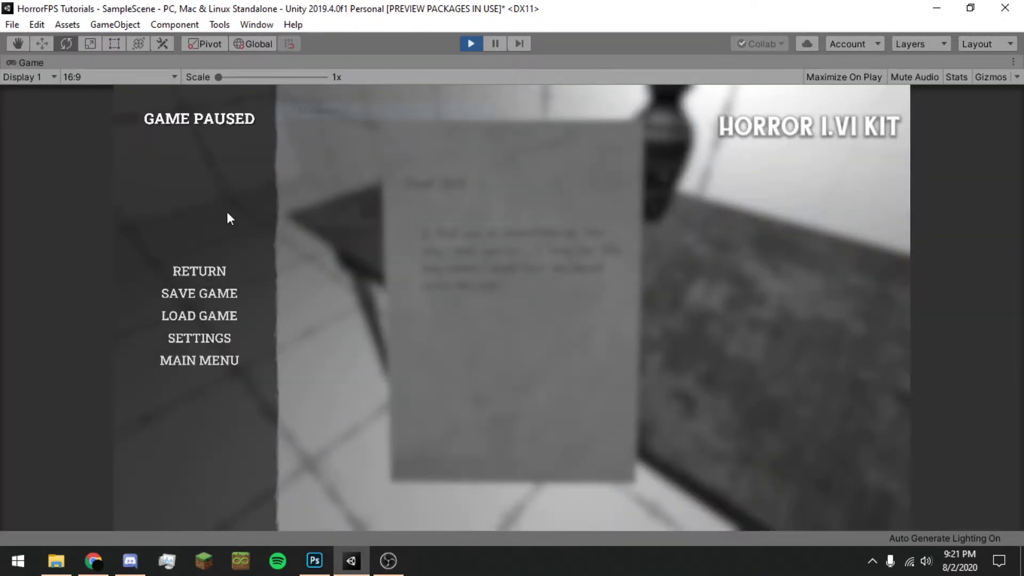
pyautogui.click(204, 269)
pyautogui.press('e')
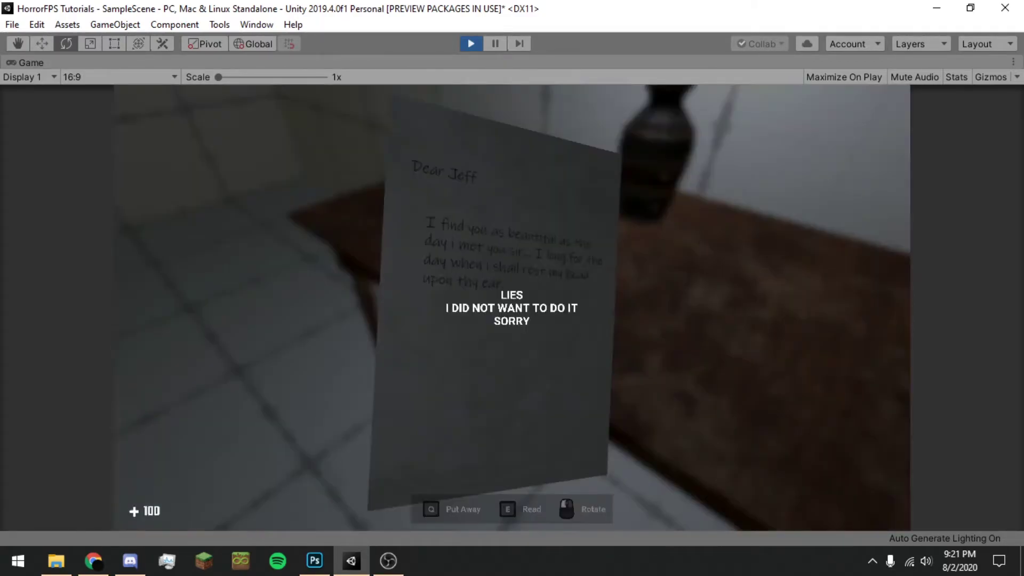
pyautogui.press('e')
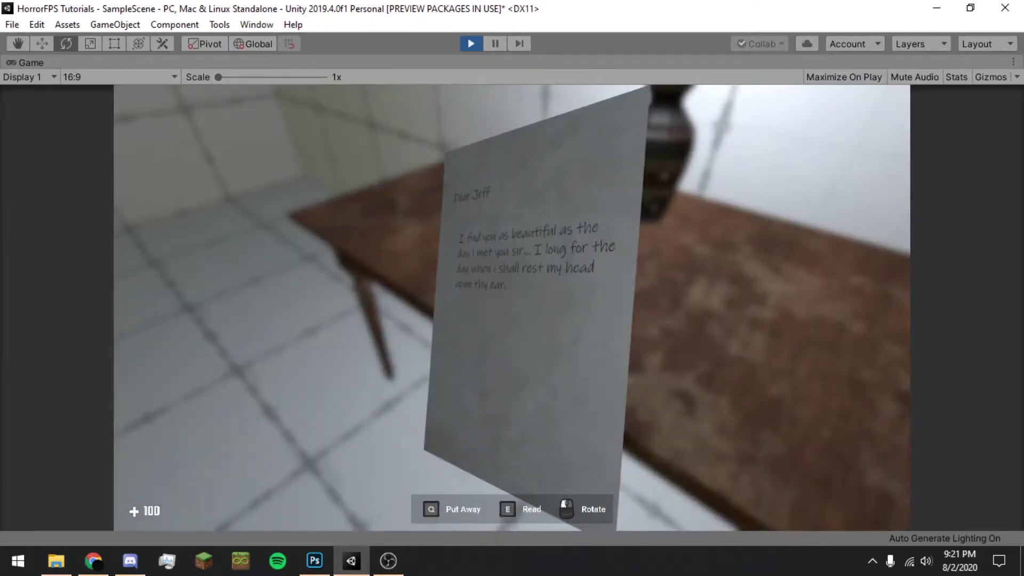
pyautogui.press('e')
pyautogui.press('e')
pyautogui.moveTo(511, 307); pyautogui.dragTo(491, 312)
pyautogui.hotkey('ctrl', 'p')
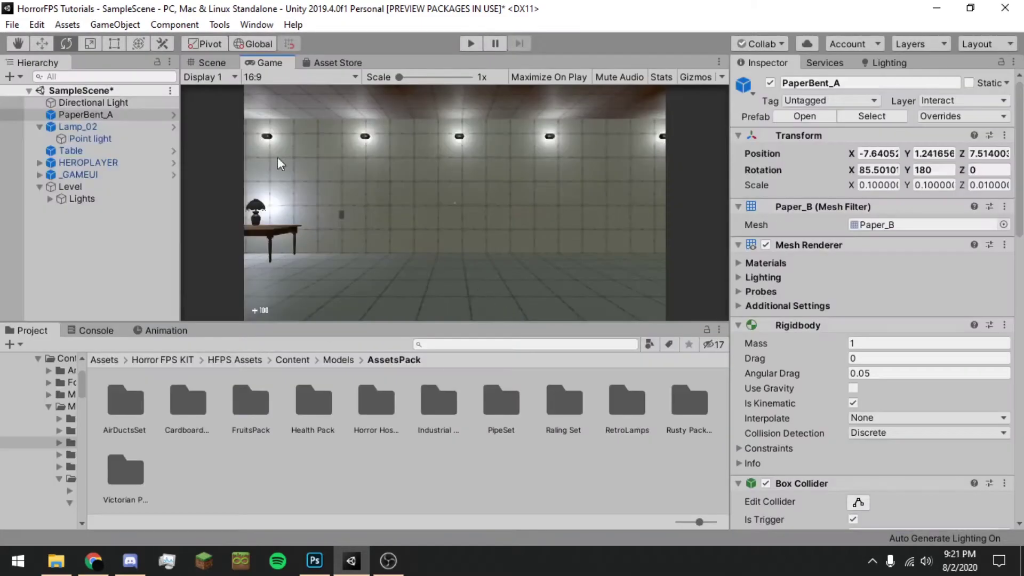
# Switch to Photoshop, bring back the letter's body text layer in PaperTex_01.psd, and copy all of its text.
pyautogui.click(215, 64)
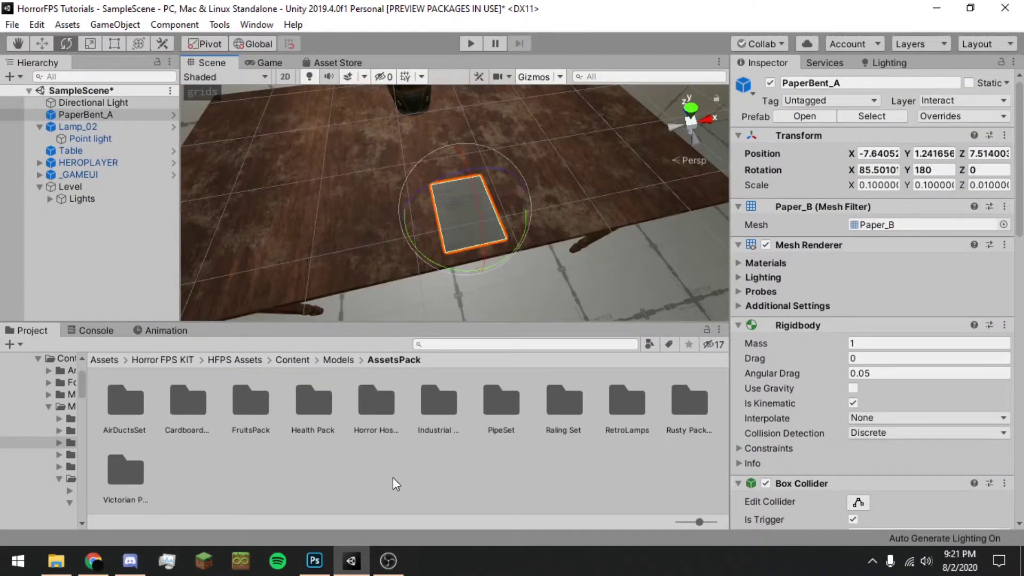
pyautogui.click(315, 560)
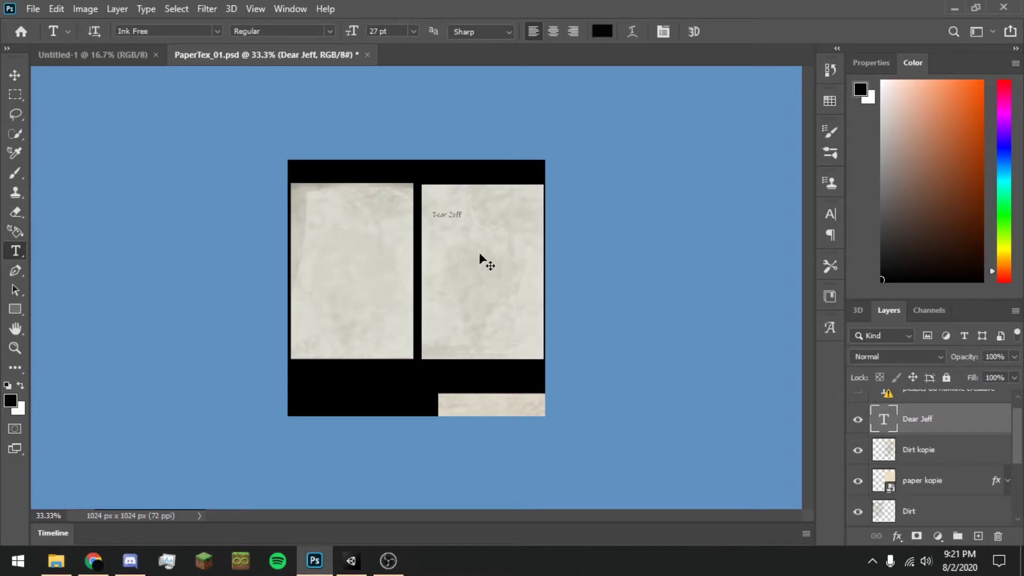
pyautogui.hotkey('ctrl', 'j')
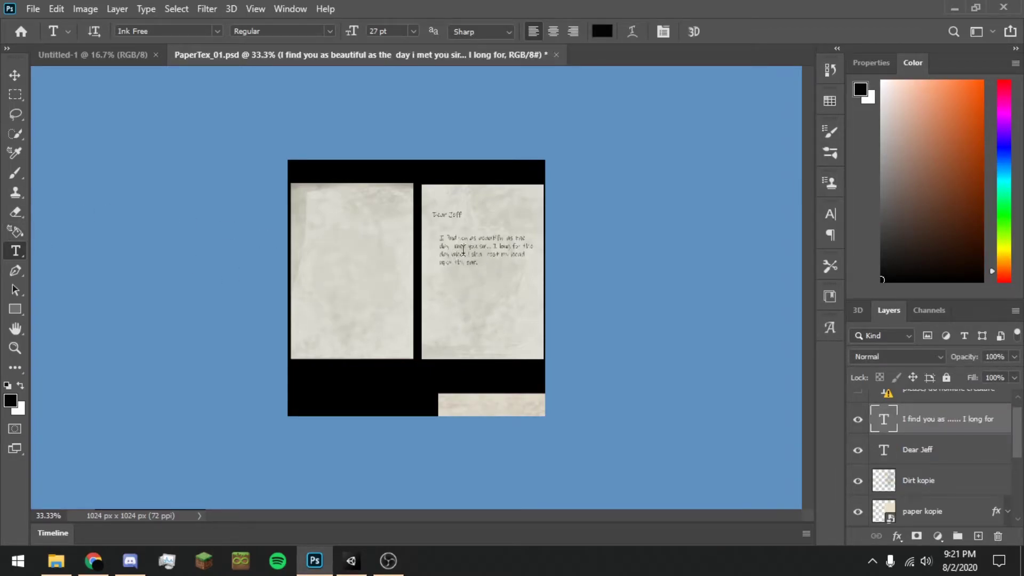
pyautogui.click(463, 250)
pyautogui.hotkey('ctrl', 'a')
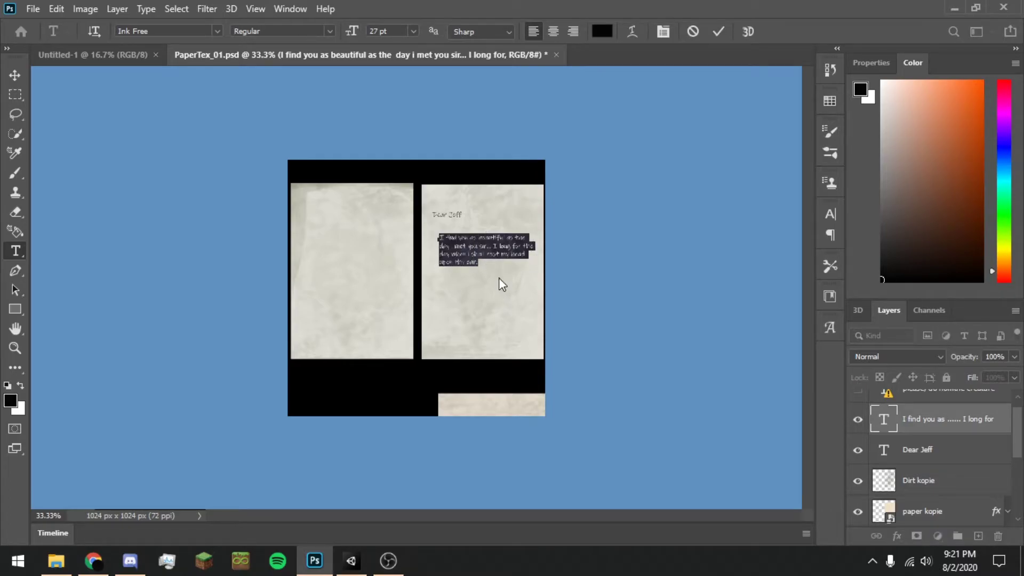
# Back in Unity, replace PaperBent_A's Paper Text with the letter's greeting line followed by the copied body text.
pyautogui.click(351, 560)
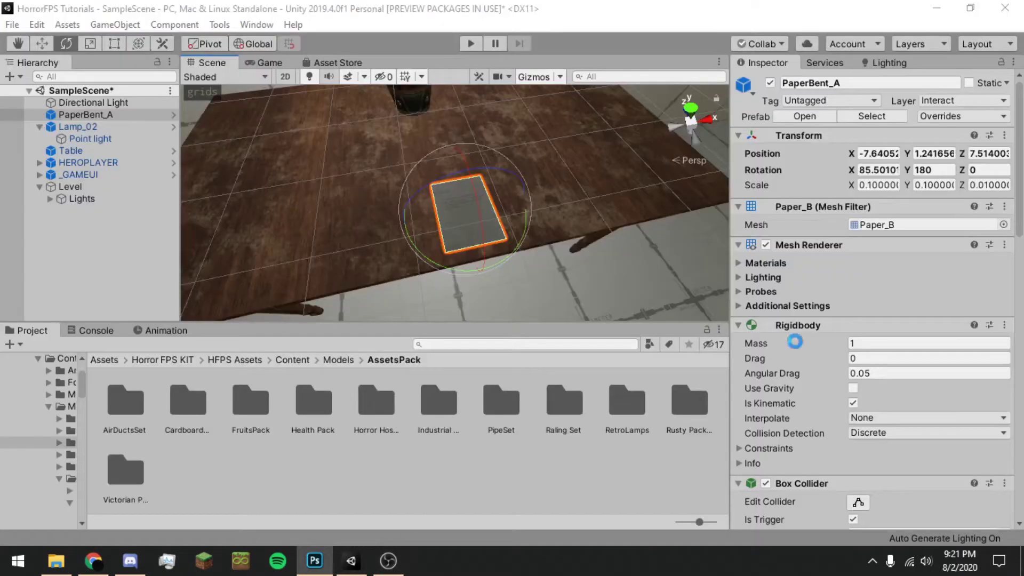
pyautogui.scroll(-5, 825, 271)
pyautogui.scroll(-3, 828, 270)
pyautogui.click(884, 354)
pyautogui.write('Dear Jeff,')
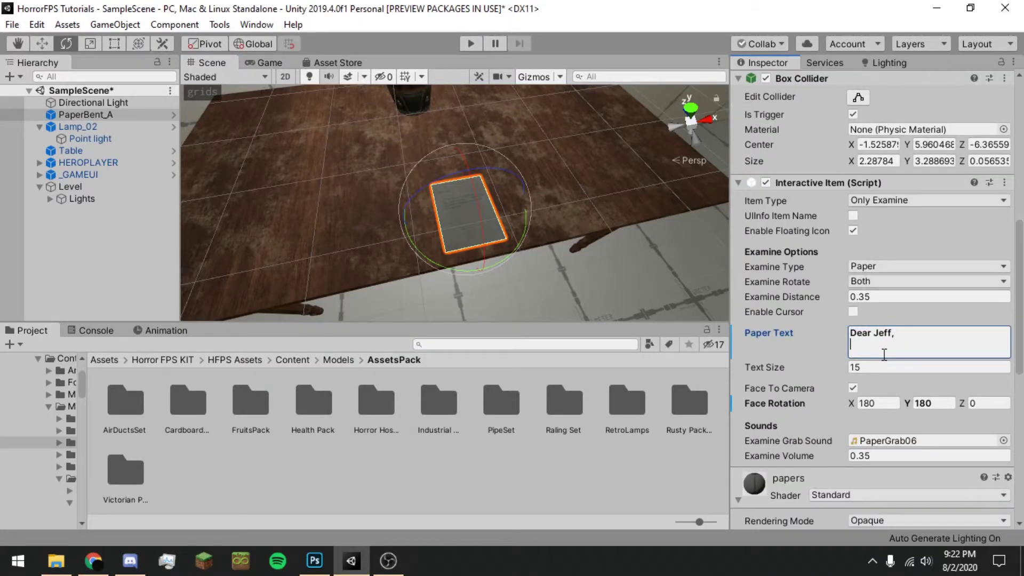
pyautogui.hotkey('ctrl', 'v')
# Break the Paper Text body into lines matching the texture, after "as the", "I long for the" and "rest my head".
pyautogui.moveTo(954, 345); pyautogui.dragTo(737, 346)
pyautogui.moveTo(544, 193); pyautogui.dragTo(483, 275, button='right')
pyautogui.press('w')
pyautogui.press('w')
pyautogui.click(978, 345)
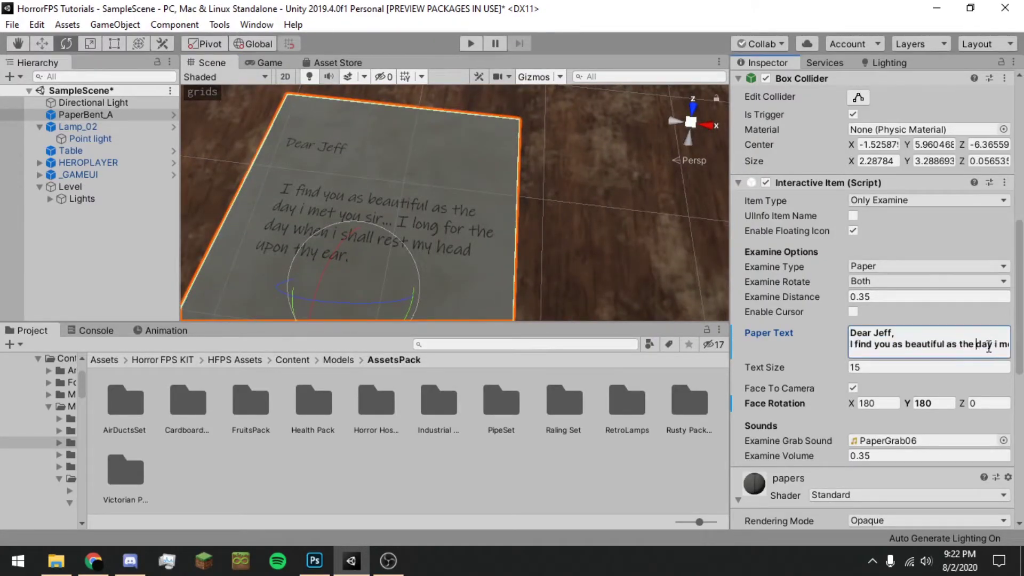
pyautogui.press('Return')
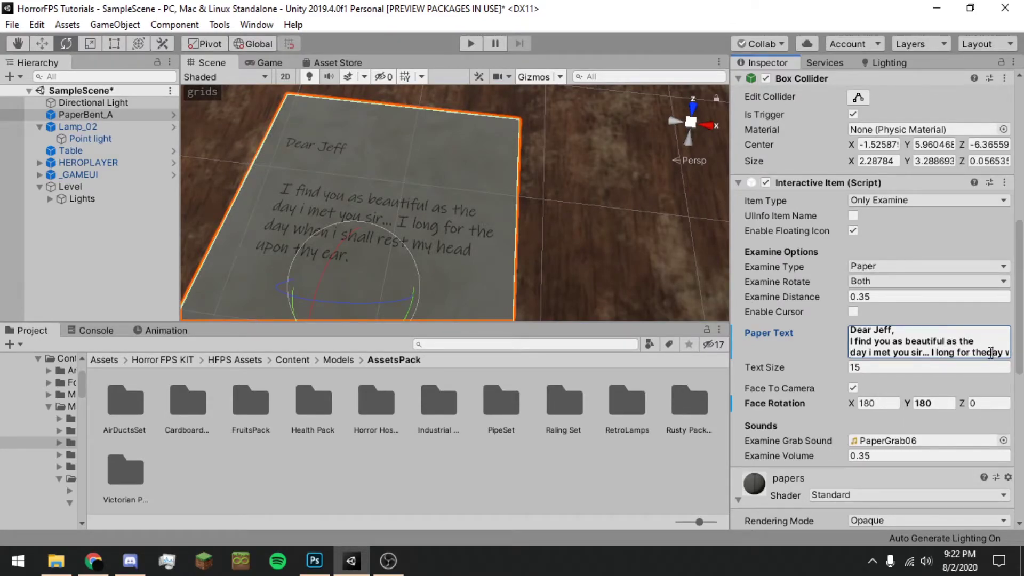
pyautogui.press('Return')
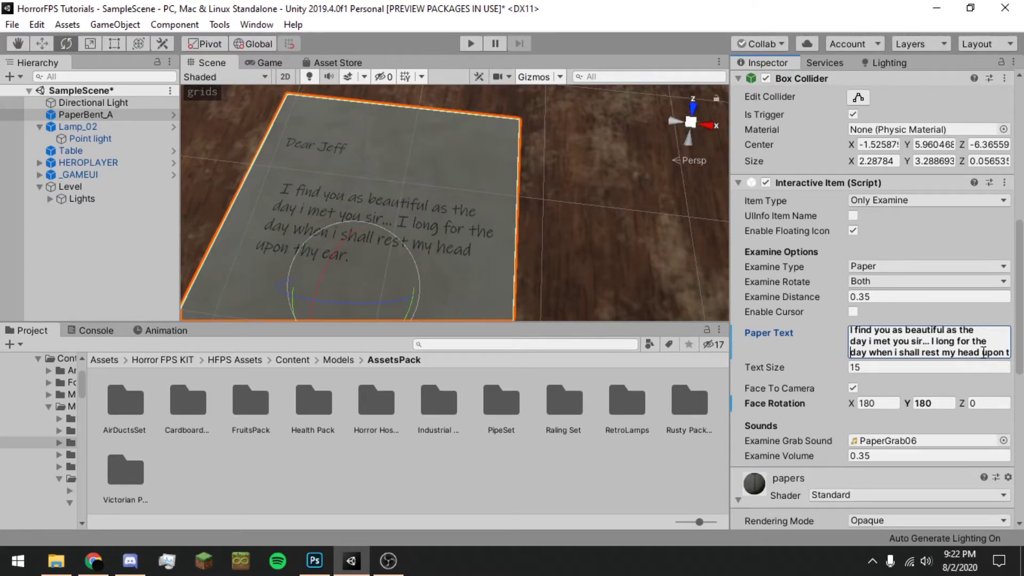
pyautogui.press('Return')
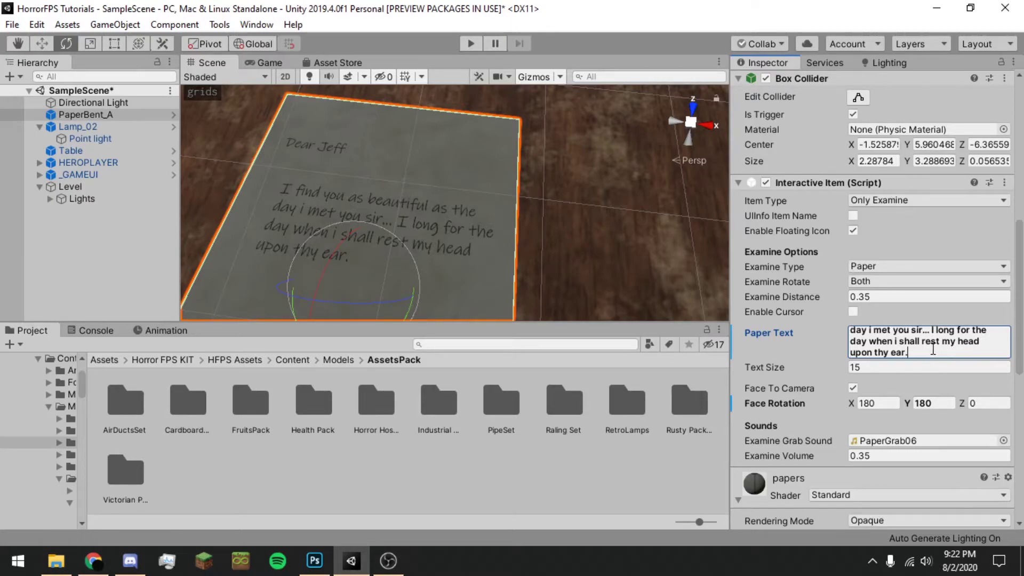
# Playtest the scene, reading the paper's new text, putting it away, and toggling the table lamp.
pyautogui.click(471, 43)
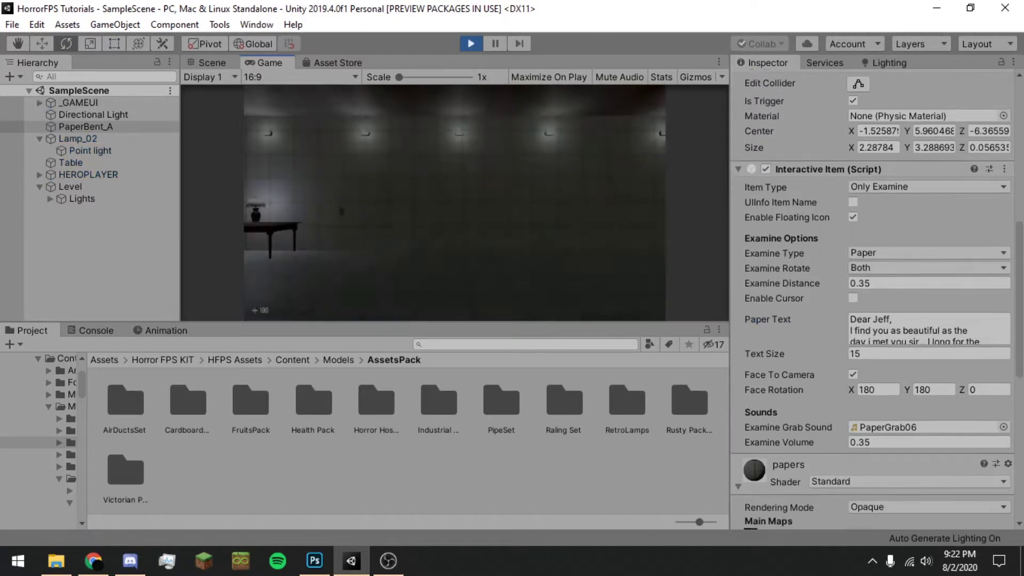
pyautogui.press('w')
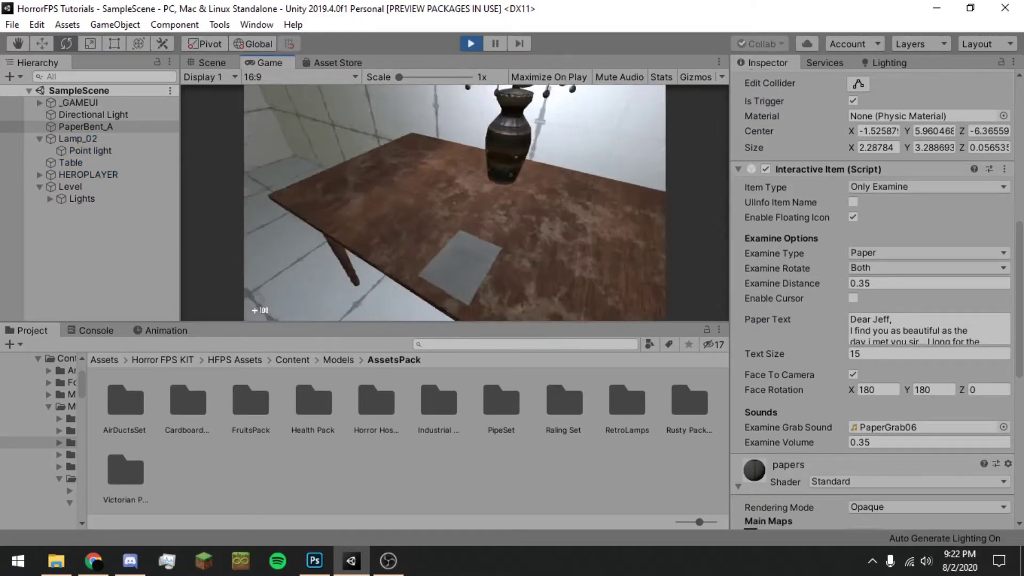
pyautogui.press('e')
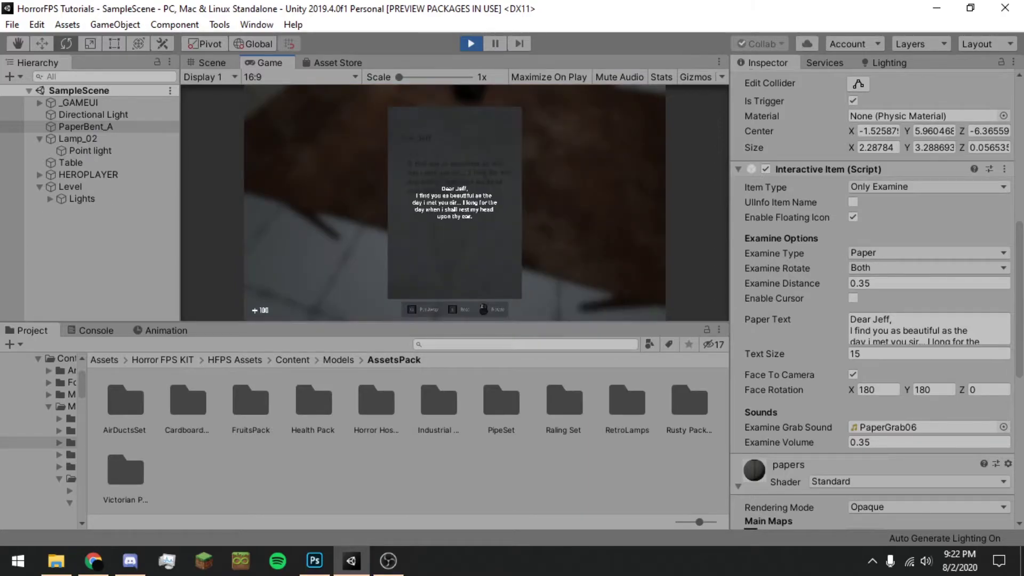
pyautogui.press('e')
pyautogui.press('g')
pyautogui.press('e')
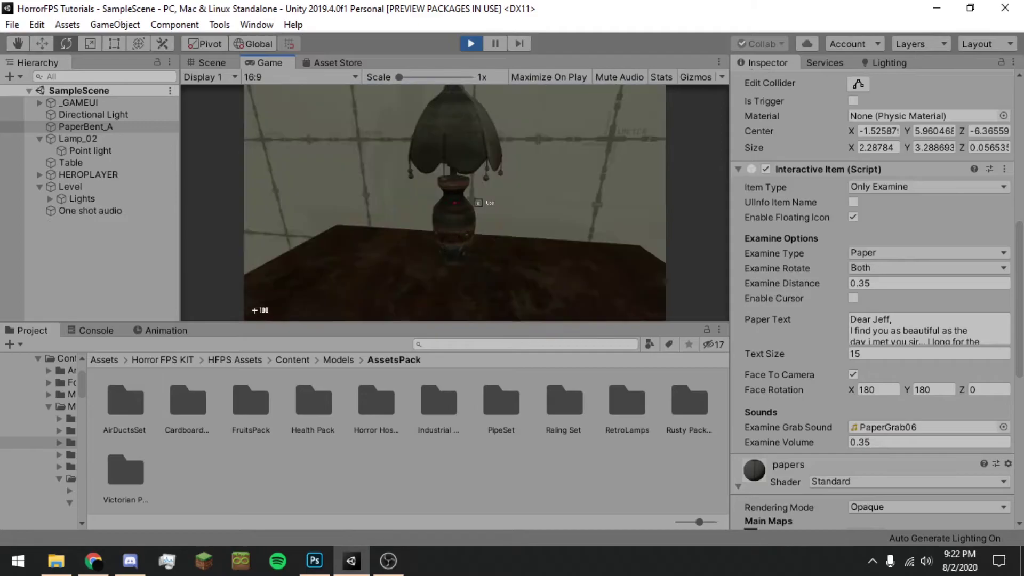
pyautogui.press('e')
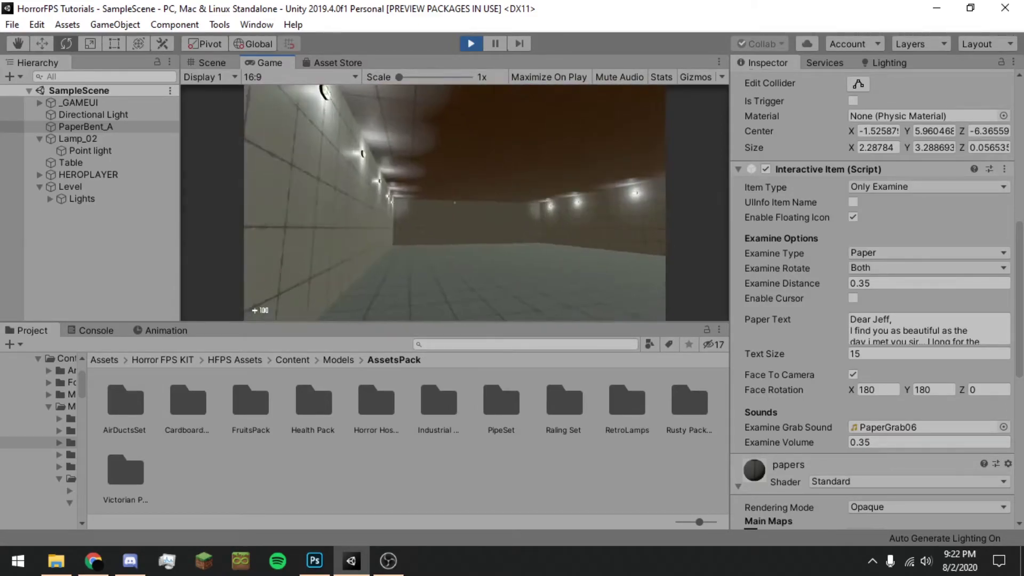
# End the playtest, return to the Scene view, and open the Horror FPS KIT folder in the project assets.
pyautogui.hotkey('ctrl', 'p')
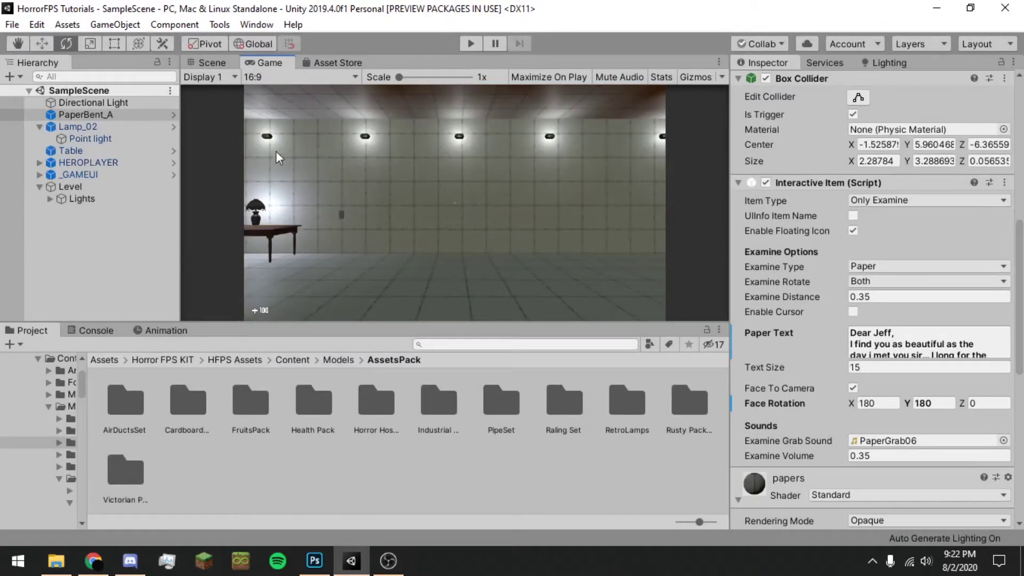
pyautogui.click(106, 251)
pyautogui.click(209, 63)
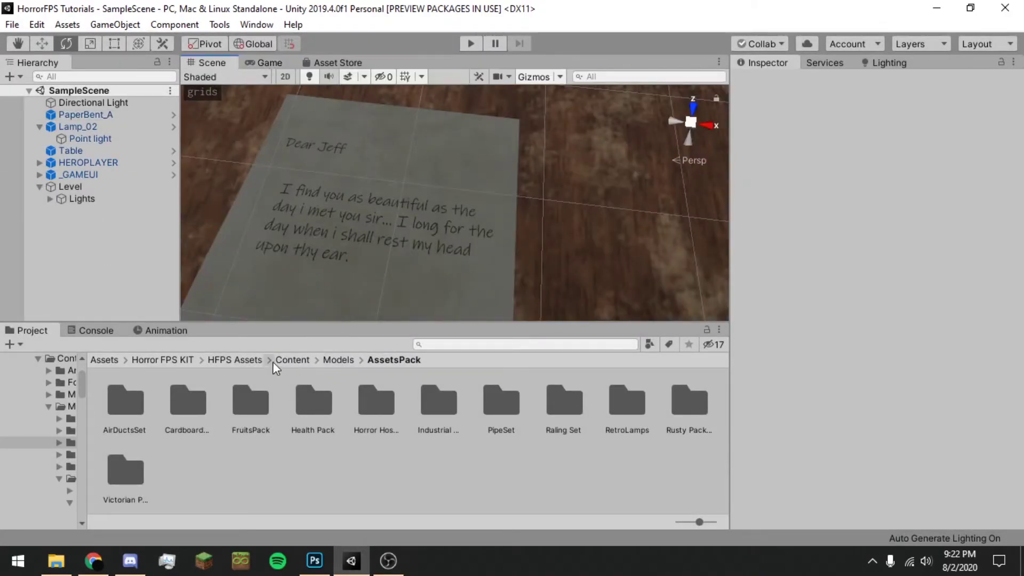
pyautogui.click(292, 360)
pyautogui.click(244, 361)
pyautogui.click(160, 360)
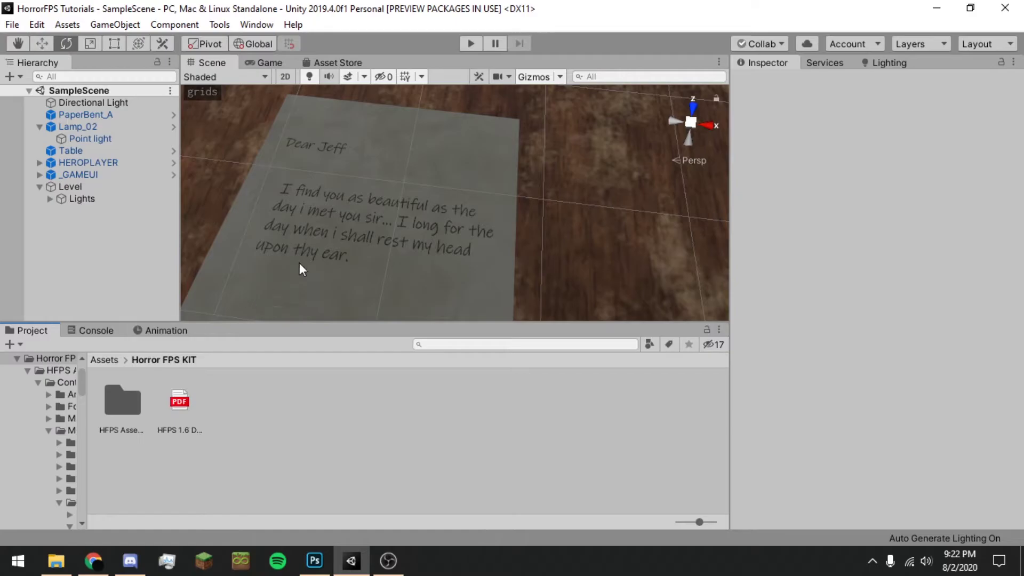
# Add a cube over the table, scale it to about 0.11 and lower it to about Y 1.306.
pyautogui.scroll(-5, 398, 234)
pyautogui.scroll(5, 421, 236)
pyautogui.scroll(5, 424, 236)
pyautogui.click(449, 249)
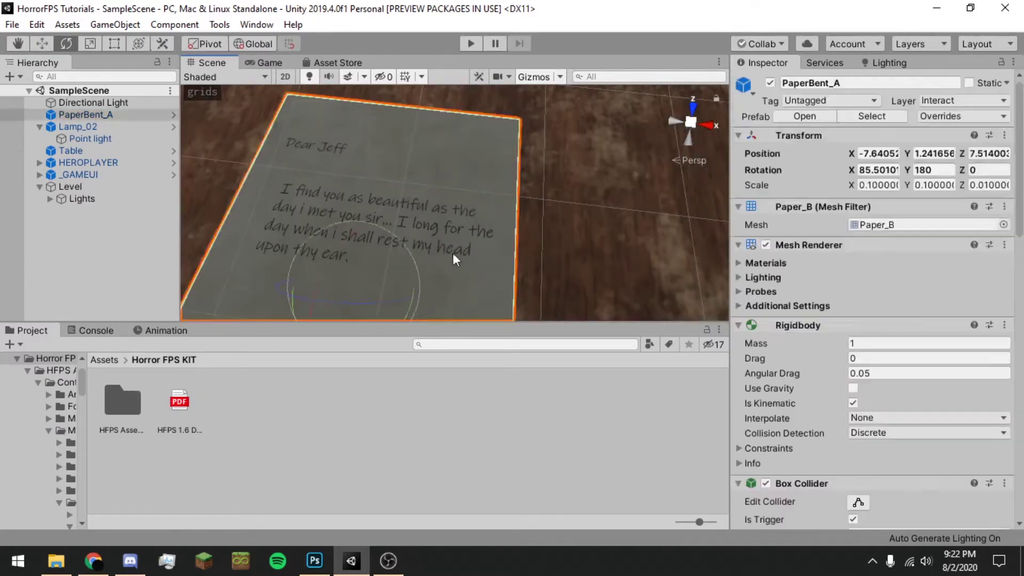
pyautogui.moveTo(474, 284); pyautogui.dragTo(365, 309, button='right')
pyautogui.press('s')
pyautogui.click(346, 394)
pyautogui.press('w')
pyautogui.moveTo(280, 126)
pyautogui.mouseDown(button='right')
pyautogui.moveTo(359, 139)
pyautogui.moveTo(299, 128)
pyautogui.mouseUp(button='right')
pyautogui.click(115, 25)
pyautogui.moveTo(131, 75)
pyautogui.click(323, 75)
pyautogui.scroll(-3, 482, 178)
pyautogui.moveTo(433, 200); pyautogui.dragTo(393, 216)
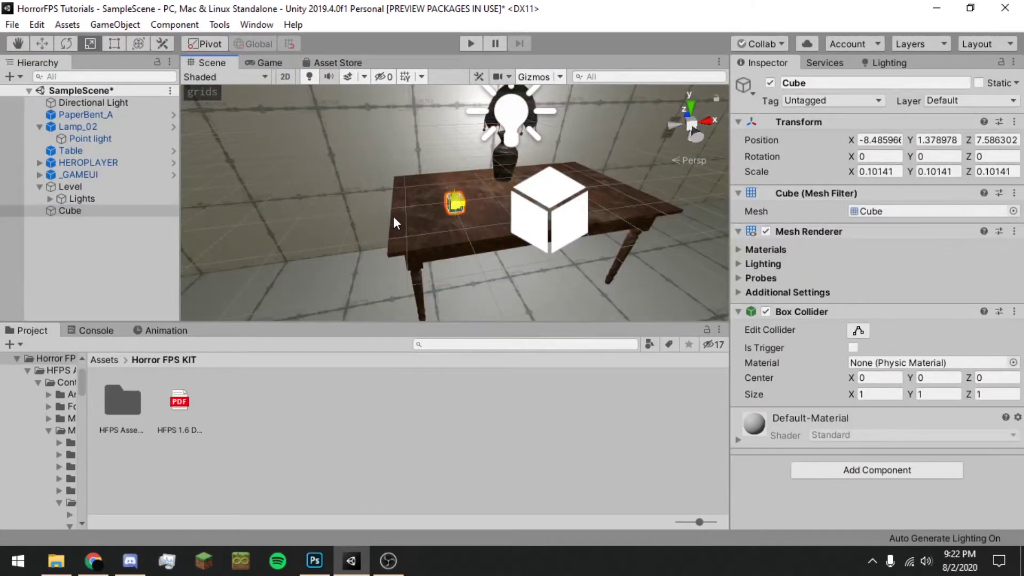
pyautogui.press('w')
pyautogui.moveTo(453, 182); pyautogui.dragTo(453, 195)
pyautogui.press('f')
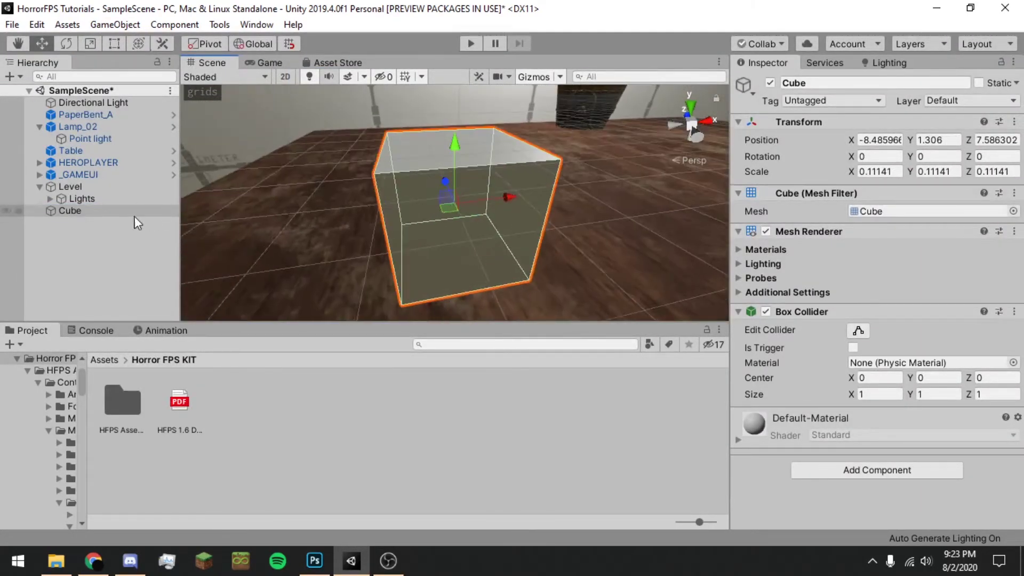
# Delete the cube from the scene.
pyautogui.rightClick(98, 211)
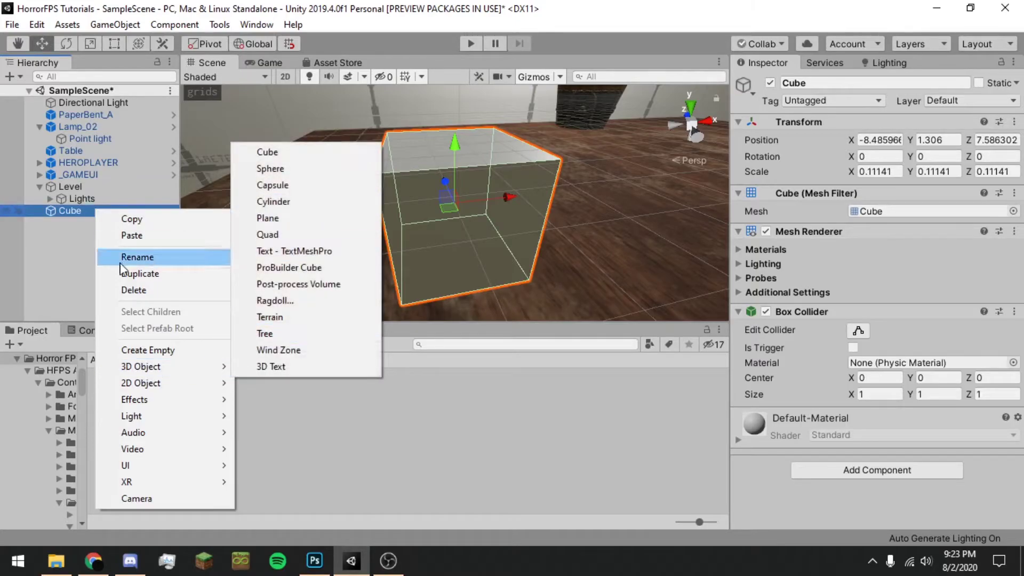
pyautogui.click(58, 213)
pyautogui.rightClick(94, 214)
pyautogui.click(115, 294)
pyautogui.rightClick(77, 247)
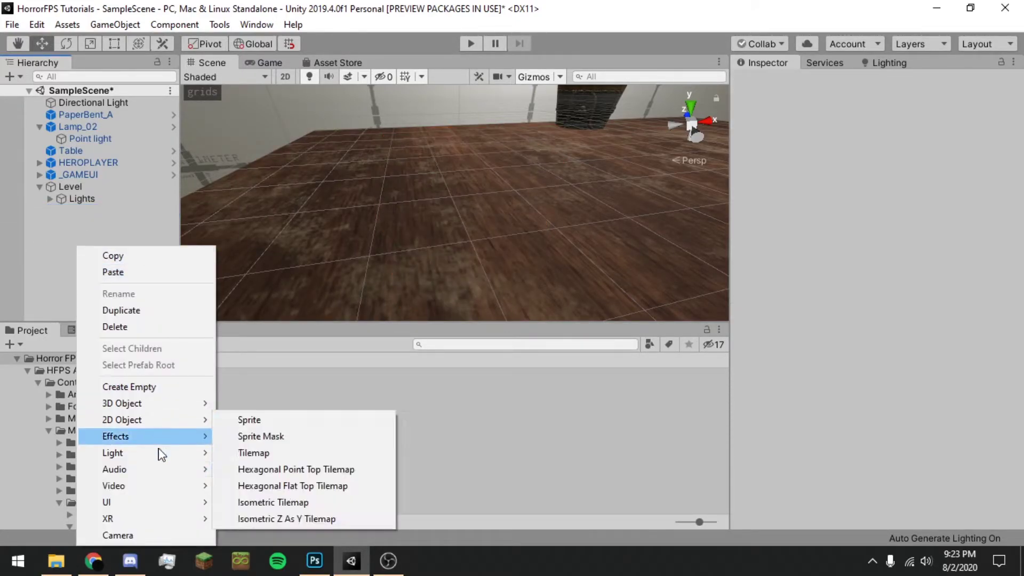
pyautogui.moveTo(154, 407)
pyautogui.click(270, 304)
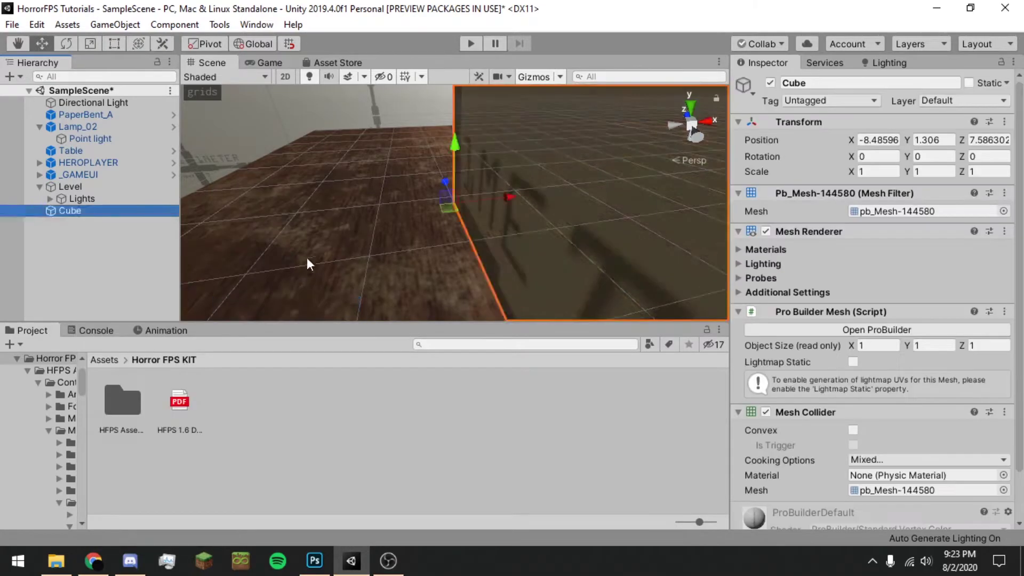
pyautogui.press('f')
pyautogui.press('r')
pyautogui.click(453, 203)
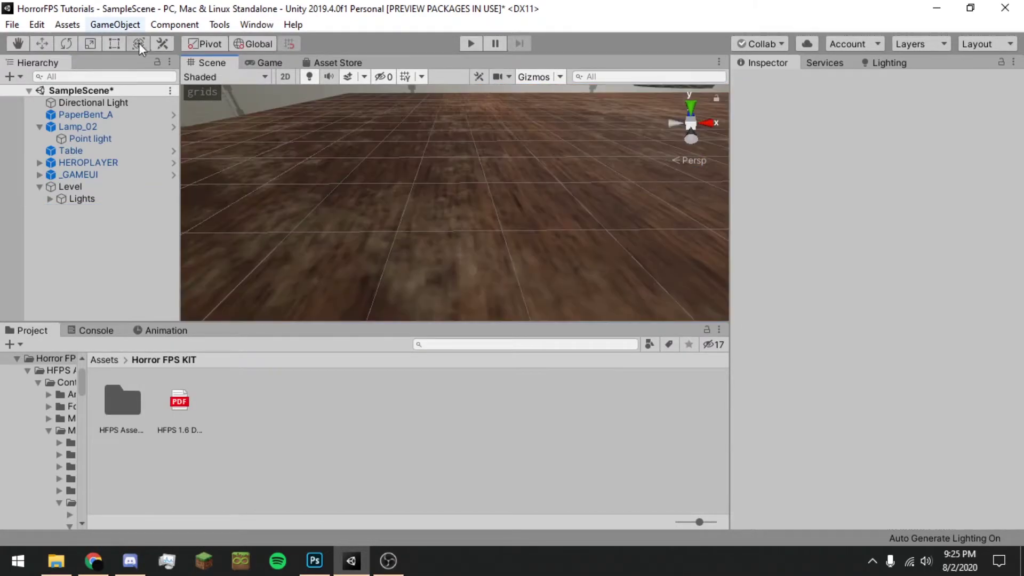
# Add a standard cube at the table and shrink it uniformly to a scale of about -0.037.
pyautogui.click(114, 25)
pyautogui.moveTo(138, 74)
pyautogui.click(324, 75)
pyautogui.press('f')
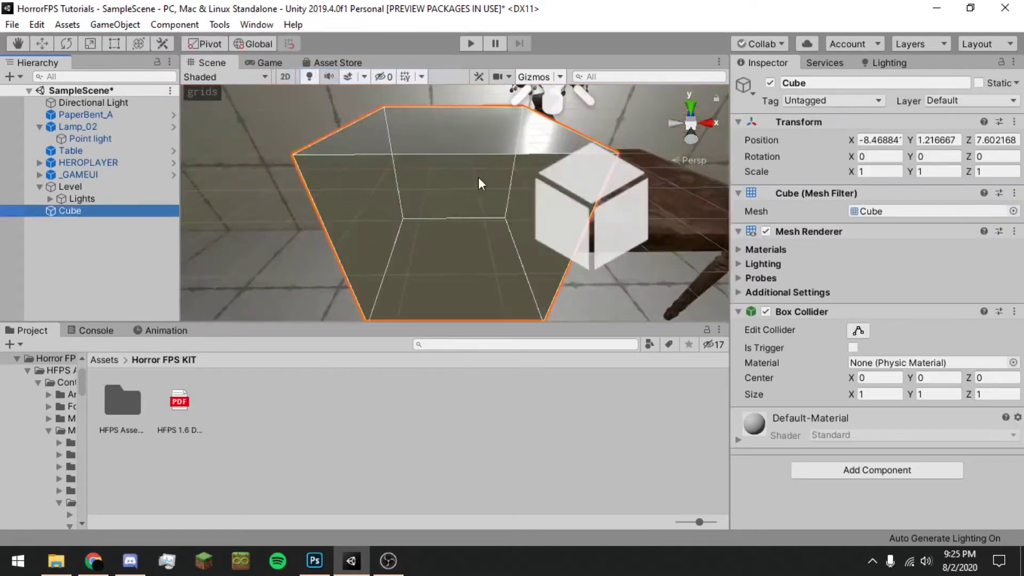
pyautogui.press('r')
pyautogui.moveTo(454, 206)
pyautogui.mouseDown()
pyautogui.moveTo(394, 217)
pyautogui.moveTo(471, 201)
pyautogui.mouseUp()
pyautogui.press('f')
pyautogui.scroll(-2, 466, 199)
pyautogui.scroll(1, 455, 202)
pyautogui.press('w')
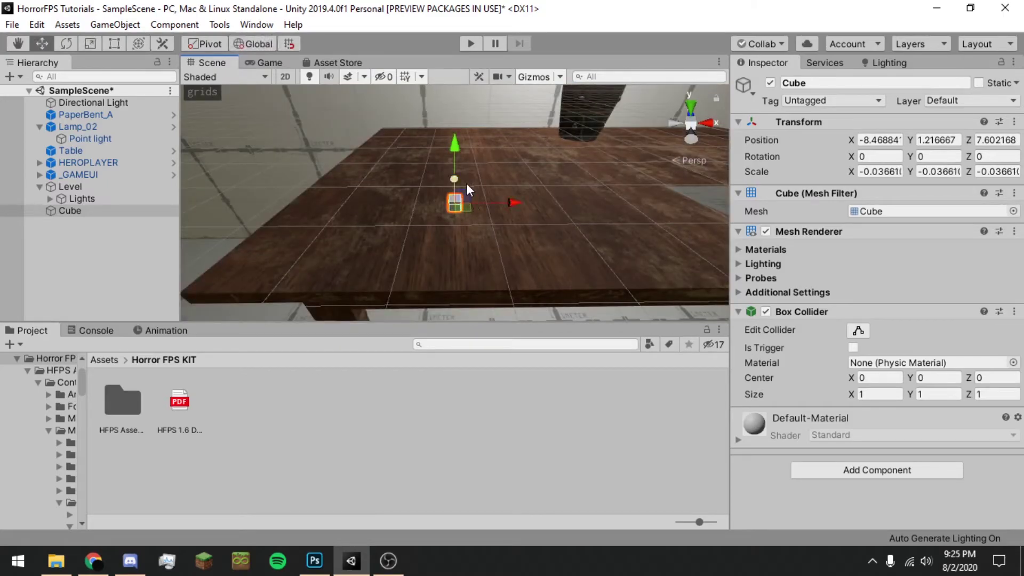
# Raise the small cube onto the tabletop at about Y 1.278 and stretch its Y scale to about -0.048.
pyautogui.press('f')
pyautogui.moveTo(484, 191); pyautogui.dragTo(447, 182, button='right')
pyautogui.scroll(-8, 483, 179)
pyautogui.press('s')
pyautogui.scroll(-3, 490, 186)
pyautogui.moveTo(447, 183); pyautogui.dragTo(454, 161)
pyautogui.press('r')
pyautogui.moveTo(449, 113); pyautogui.dragTo(449, 133)
# Duplicate the body cube and set the copy, scaled to about half size, on top of it as a neck.
pyautogui.hotkey('ctrl', 'd')
pyautogui.press('w')
pyautogui.press('r')
pyautogui.moveTo(443, 141); pyautogui.dragTo(410, 142)
pyautogui.press('w')
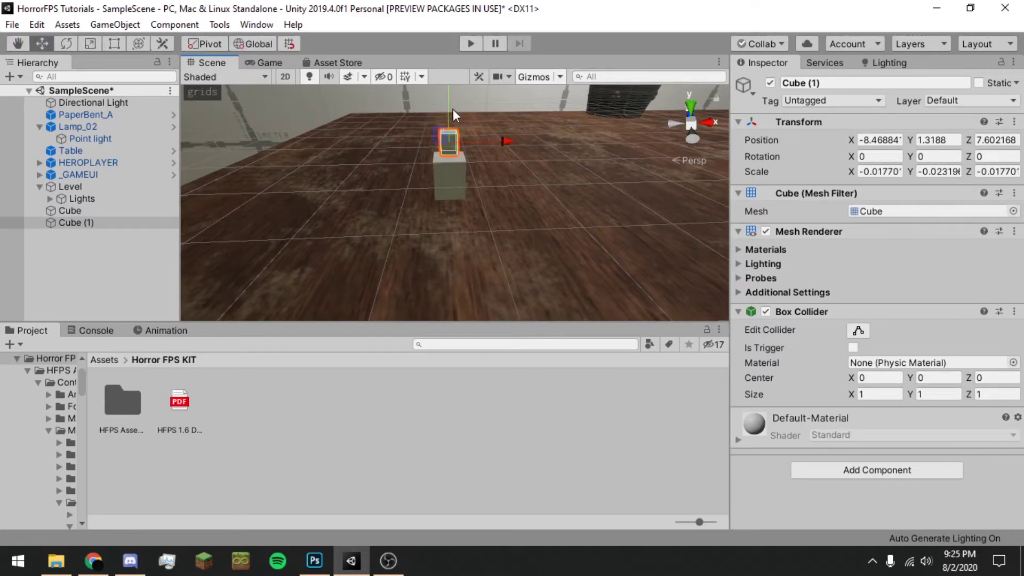
pyautogui.moveTo(445, 103); pyautogui.dragTo(442, 109)
# Try to nest the neck cube under the body cube in the scene hierarchy.
pyautogui.moveTo(64, 226); pyautogui.dragTo(75, 211)
pyautogui.click(75, 210)
pyautogui.click(85, 221)
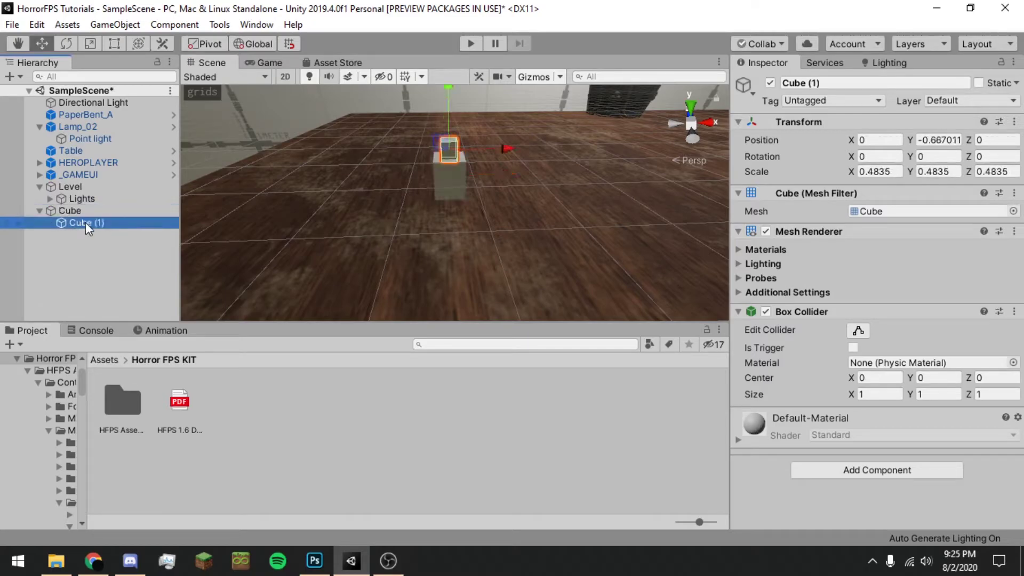
pyautogui.click(77, 212)
pyautogui.click(77, 212)
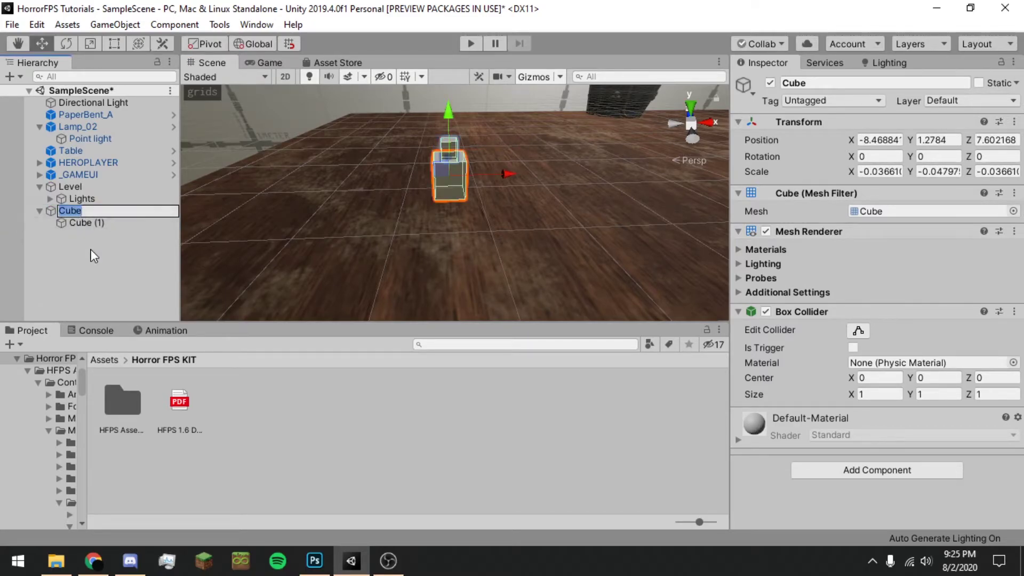
pyautogui.click(85, 223)
pyautogui.click(79, 212)
pyautogui.click(90, 253)
pyautogui.click(75, 211)
pyautogui.click(75, 223)
pyautogui.hotkey('ctrl', 'z')
# Create an empty object named Robot and nest both the body and neck cubes inside it.
pyautogui.rightClick(73, 256)
pyautogui.click(128, 388)
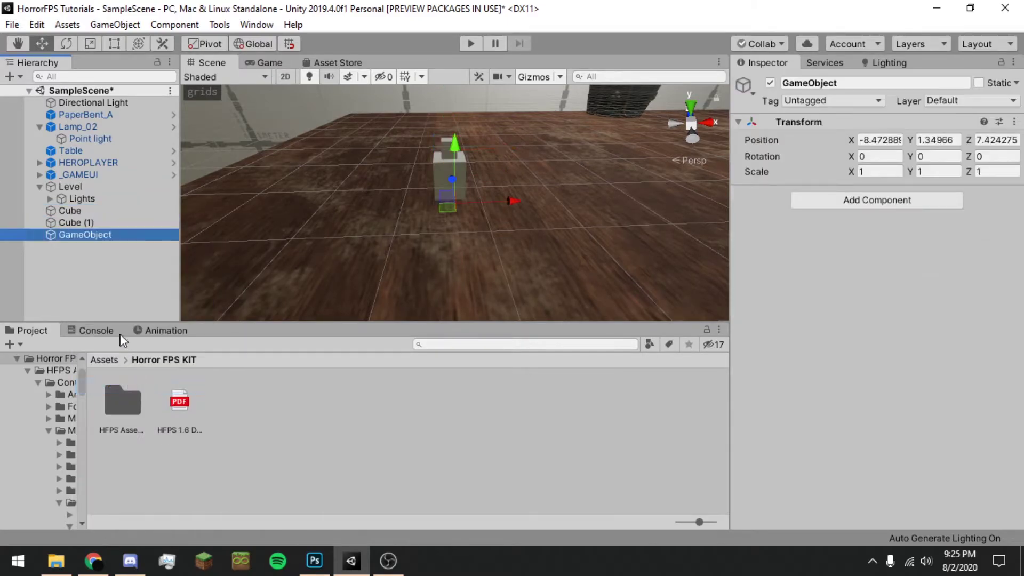
pyautogui.write('Robot')
pyautogui.press('Return')
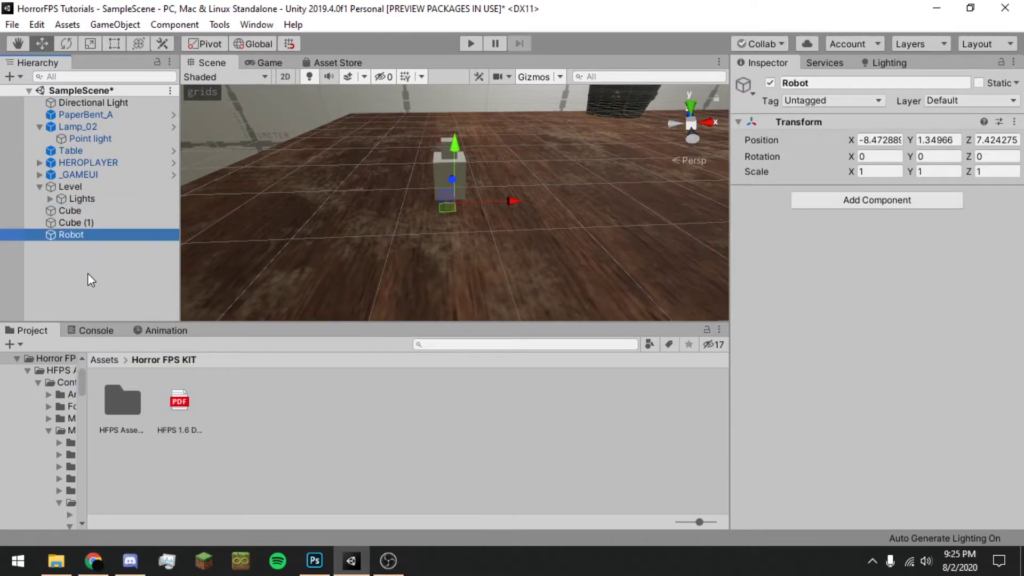
pyautogui.click(65, 212)
pyautogui.keyDown('shift'); pyautogui.moveTo(63, 223); pyautogui.dragTo(69, 233); pyautogui.keyUp('shift')
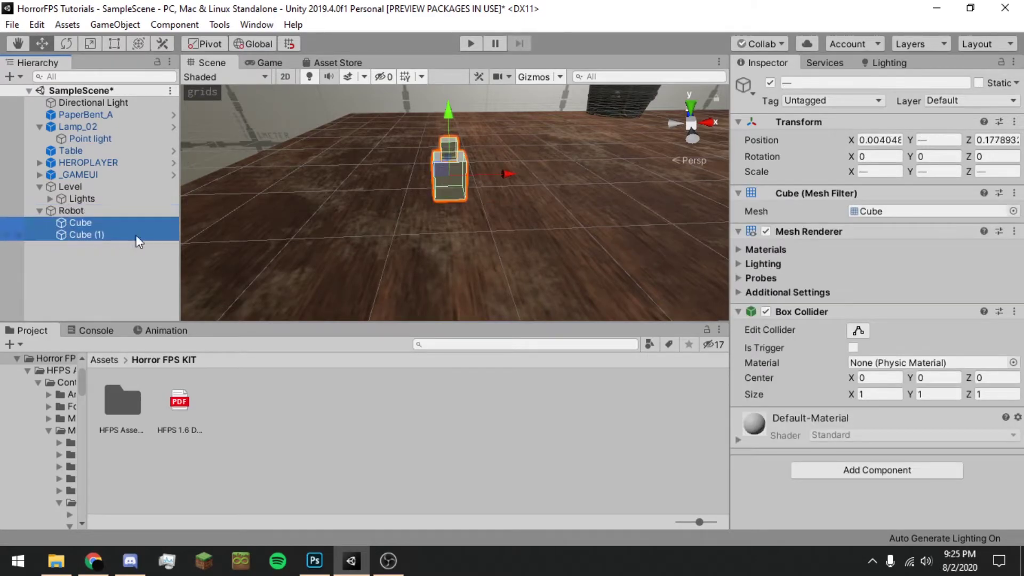
pyautogui.click(91, 224)
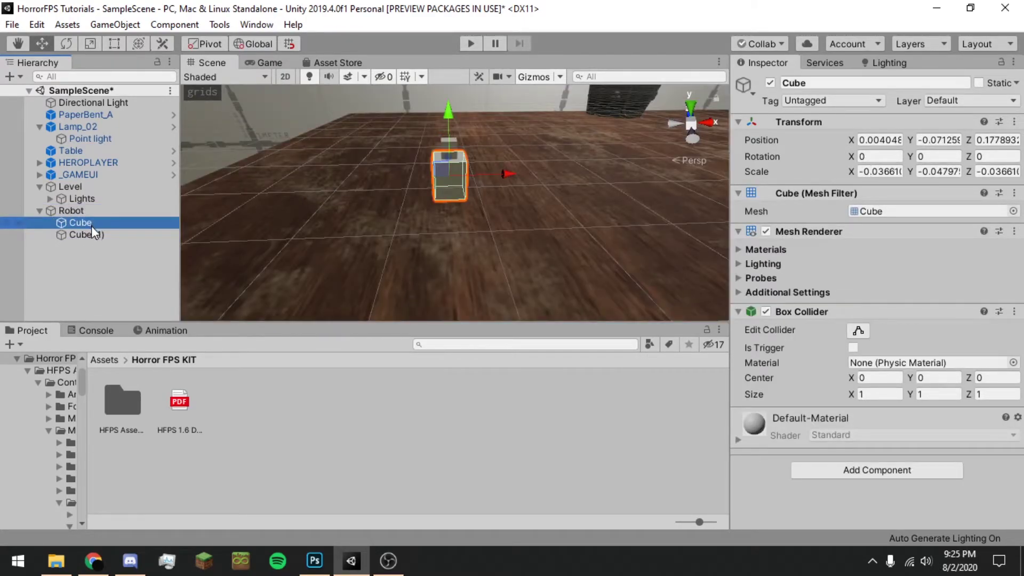
pyautogui.click(91, 224)
pyautogui.press('Return')
# Duplicate the neck cube and shape the raised copy into a head scaled about -0.037 by -0.036 by -0.010.
pyautogui.click(91, 234)
pyautogui.hotkey('ctrl', 'd')
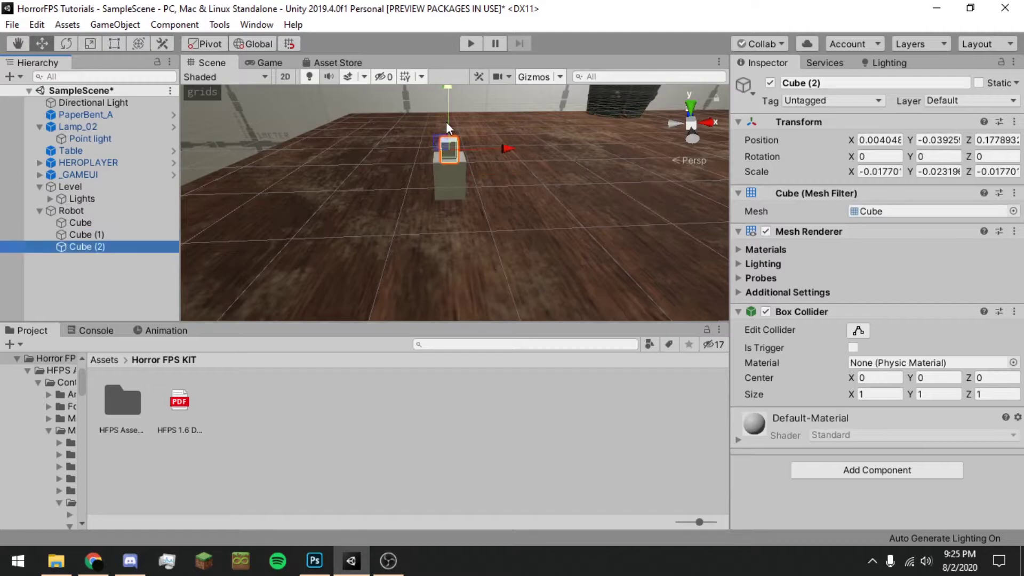
pyautogui.moveTo(447, 104); pyautogui.dragTo(707, 134)
pyautogui.press('r')
pyautogui.hotkey('ctrl', 'z')
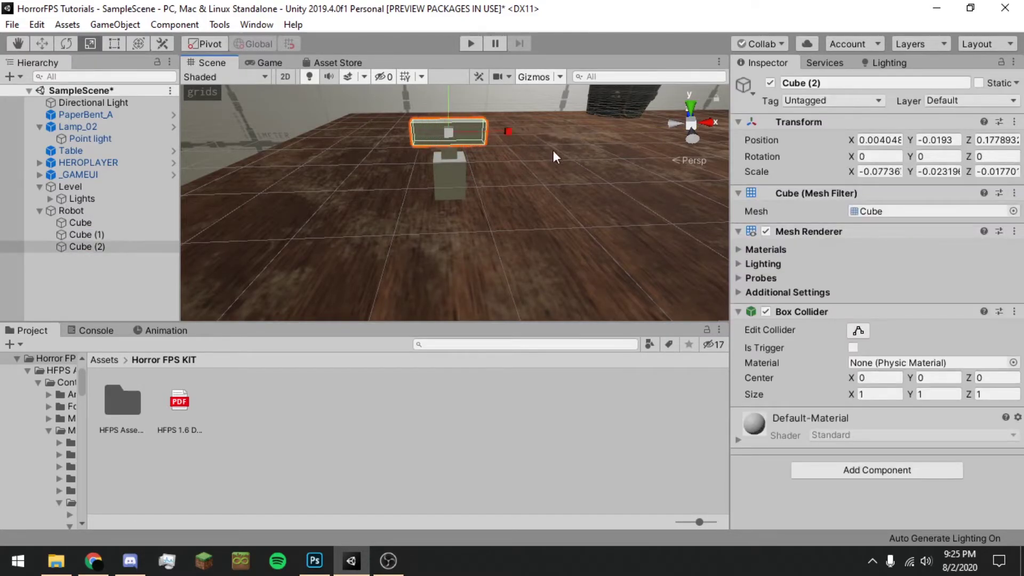
pyautogui.moveTo(450, 106); pyautogui.dragTo(441, 75)
pyautogui.moveTo(453, 129); pyautogui.dragTo(424, 136)
pyautogui.moveTo(507, 130); pyautogui.dragTo(497, 130)
# Deepen the head cube along its Z axis to a scale of about -0.024.
pyautogui.moveTo(397, 157); pyautogui.dragTo(427, 175, button='right')
pyautogui.moveTo(413, 159); pyautogui.dragTo(453, 179, button='middle')
pyautogui.scroll(-4, 475, 180)
pyautogui.moveTo(475, 180); pyautogui.dragTo(560, 173, button='right')
pyautogui.scroll(-4, 300, 178)
pyautogui.scroll(-2, 318, 175)
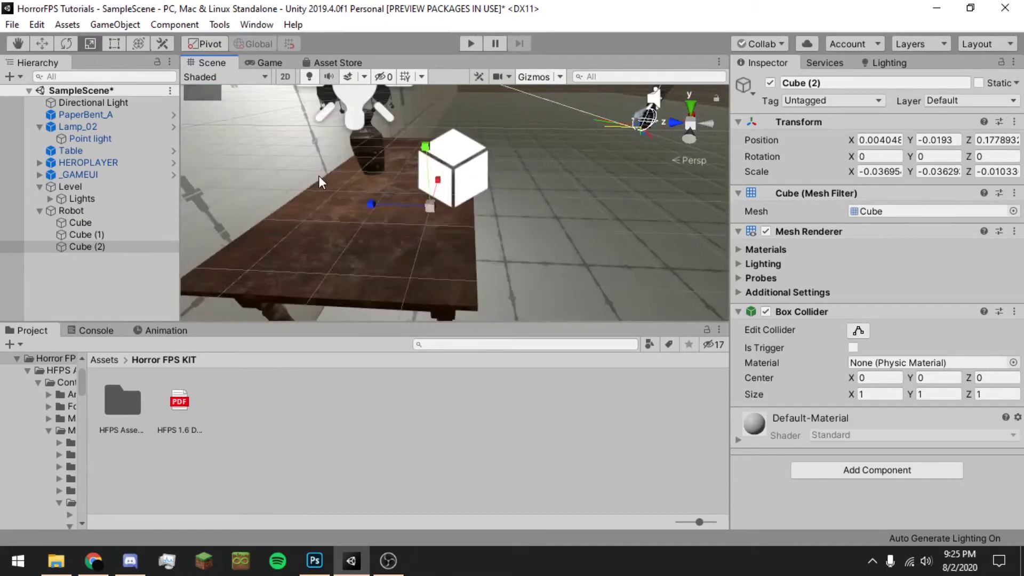
pyautogui.scroll(4, 361, 177)
pyautogui.scroll(-3, 391, 173)
pyautogui.keyDown('alt'); pyautogui.moveTo(359, 175); pyautogui.dragTo(393, 169); pyautogui.keyUp('alt')
pyautogui.press('f')
pyautogui.moveTo(388, 209)
pyautogui.mouseDown()
pyautogui.moveTo(356, 206)
pyautogui.moveTo(398, 192)
pyautogui.mouseUp()
pyautogui.moveTo(398, 192); pyautogui.dragTo(441, 198, button='right')
pyautogui.press('w')
pyautogui.press('r')
pyautogui.moveTo(453, 201); pyautogui.dragTo(416, 199)
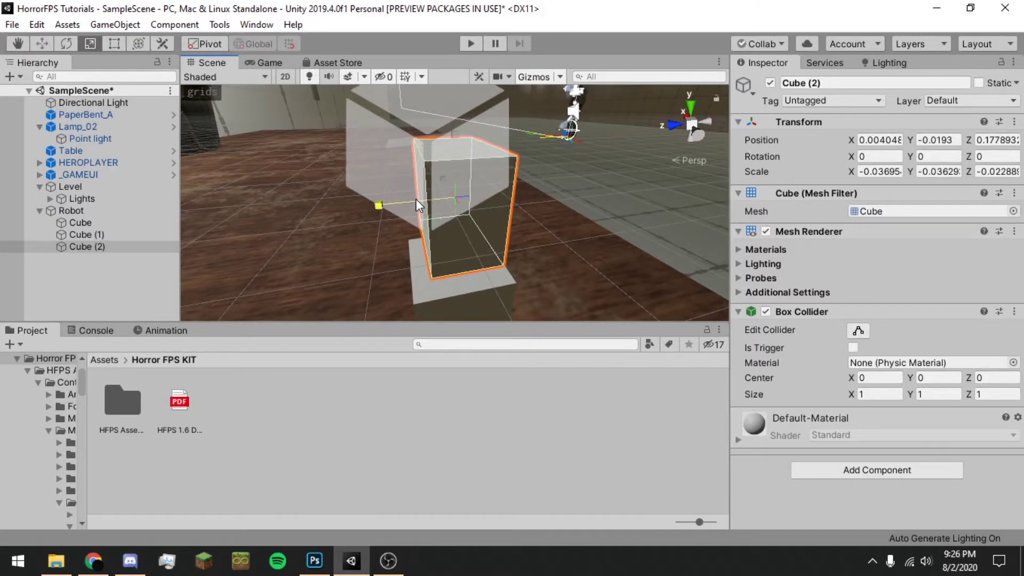
# Lower the head cube to about Y -0.0233 and fine-tune its bounds with the Rect tool.
pyautogui.press('w')
pyautogui.moveTo(459, 145); pyautogui.dragTo(465, 148)
pyautogui.moveTo(465, 149); pyautogui.dragTo(598, 219, button='right')
pyautogui.scroll(-2, 418, 183)
pyautogui.scroll(2, 434, 187)
pyautogui.scroll(-3, 416, 167)
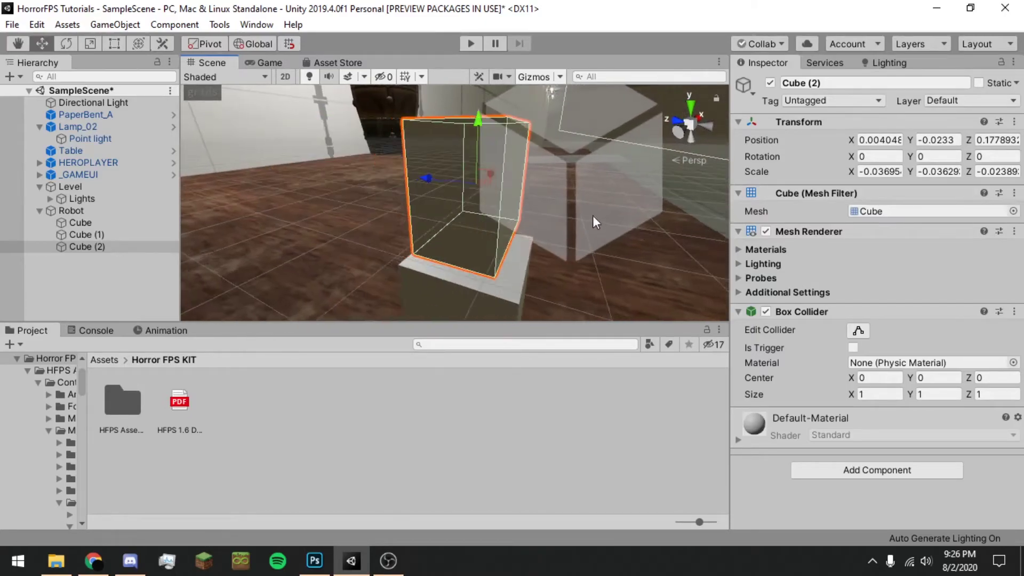
pyautogui.press('t')
pyautogui.moveTo(514, 207); pyautogui.dragTo(525, 209)
pyautogui.moveTo(442, 202); pyautogui.dragTo(408, 160, button='right')
pyautogui.press('t')
# Duplicate the body cube, move the copy down to about Y -0.112 and narrow its width to form a leg.
pyautogui.moveTo(472, 213); pyautogui.dragTo(436, 126, button='right')
pyautogui.click(438, 136)
pyautogui.press('w')
pyautogui.hotkey('ctrl', 'd')
pyautogui.click(438, 111)
pyautogui.click(440, 123)
pyautogui.moveTo(440, 89); pyautogui.dragTo(440, 137)
pyautogui.press('r')
pyautogui.moveTo(488, 194); pyautogui.dragTo(466, 196)
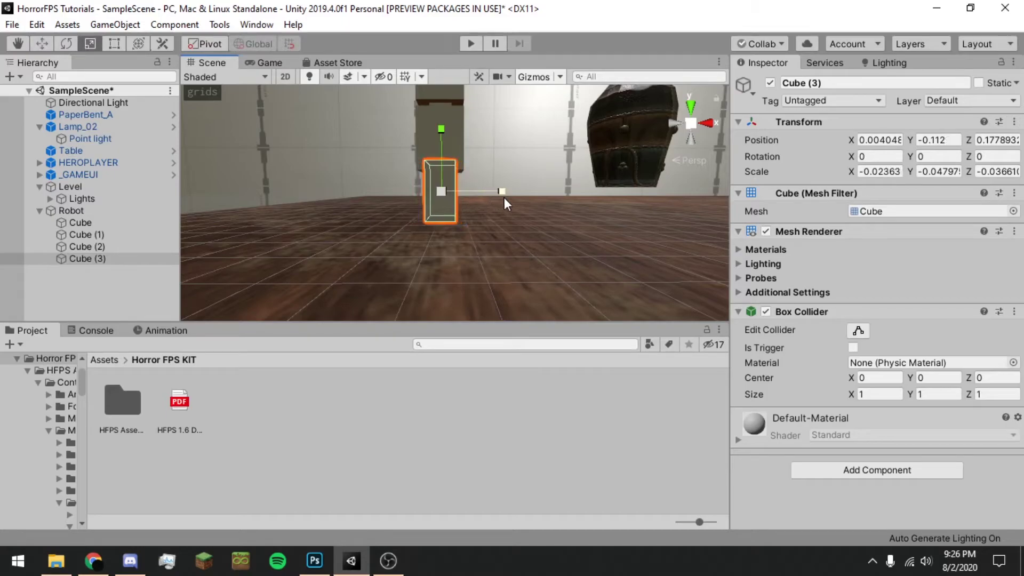
# Refine the leg cube's depth and its height beneath the robot's body.
pyautogui.scroll(4, 507, 200)
pyautogui.press('f')
pyautogui.keyDown('alt'); pyautogui.moveTo(566, 188); pyautogui.dragTo(441, 233); pyautogui.keyUp('alt')
pyautogui.moveTo(480, 197)
pyautogui.mouseDown()
pyautogui.moveTo(472, 204)
pyautogui.moveTo(494, 209)
pyautogui.mouseUp()
pyautogui.press('w')
pyautogui.moveTo(457, 141); pyautogui.dragTo(462, 212)
# Duplicate the leg cube and space the two legs side by side under the body.
pyautogui.moveTo(460, 250); pyautogui.dragTo(607, 161)
pyautogui.moveTo(525, 206)
pyautogui.mouseDown()
pyautogui.moveTo(547, 206)
pyautogui.moveTo(522, 200)
pyautogui.mouseUp()
pyautogui.hotkey('ctrl', 'd')
pyautogui.click(354, 409)
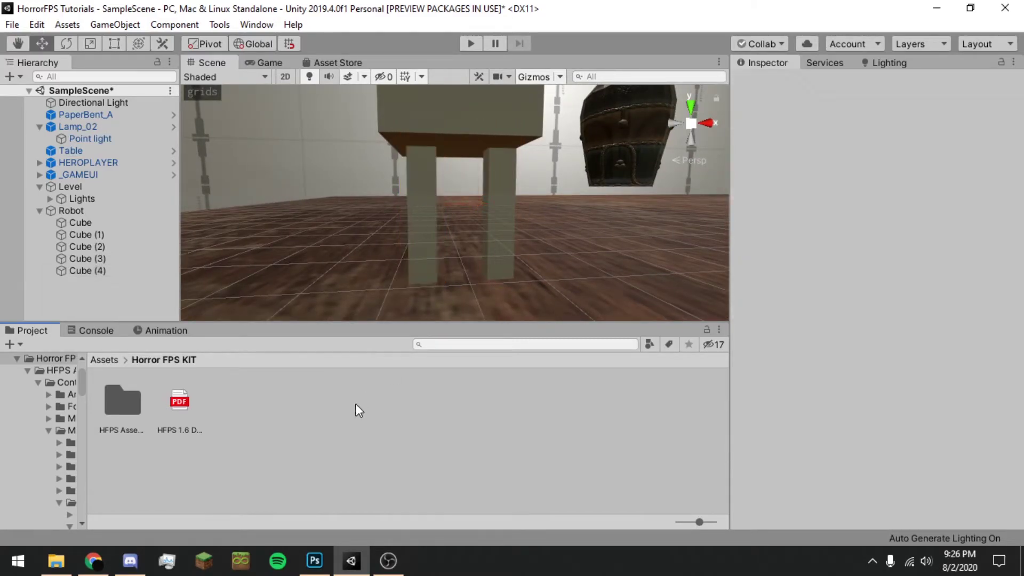
# Try to rotate the whole Robot object.
pyautogui.scroll(-5, 433, 191)
pyautogui.scroll(-1, 437, 197)
pyautogui.scroll(1, 441, 203)
pyautogui.moveTo(441, 203); pyautogui.dragTo(447, 153, button='right')
pyautogui.keyDown('alt'); pyautogui.moveTo(448, 153); pyautogui.dragTo(450, 206); pyautogui.keyUp('alt')
pyautogui.click(451, 209)
pyautogui.click(75, 210)
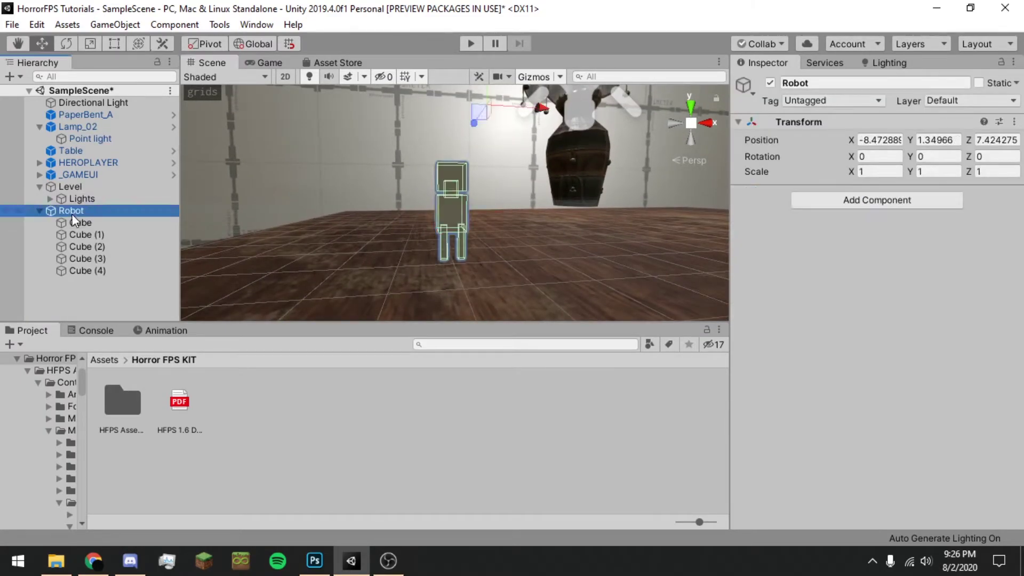
pyautogui.press('e')
pyautogui.moveTo(476, 115); pyautogui.dragTo(293, 172)
pyautogui.hotkey('ctrl', 'z')
pyautogui.click(86, 222)
pyautogui.keyDown('shift'); pyautogui.click(107, 271); pyautogui.keyUp('shift')
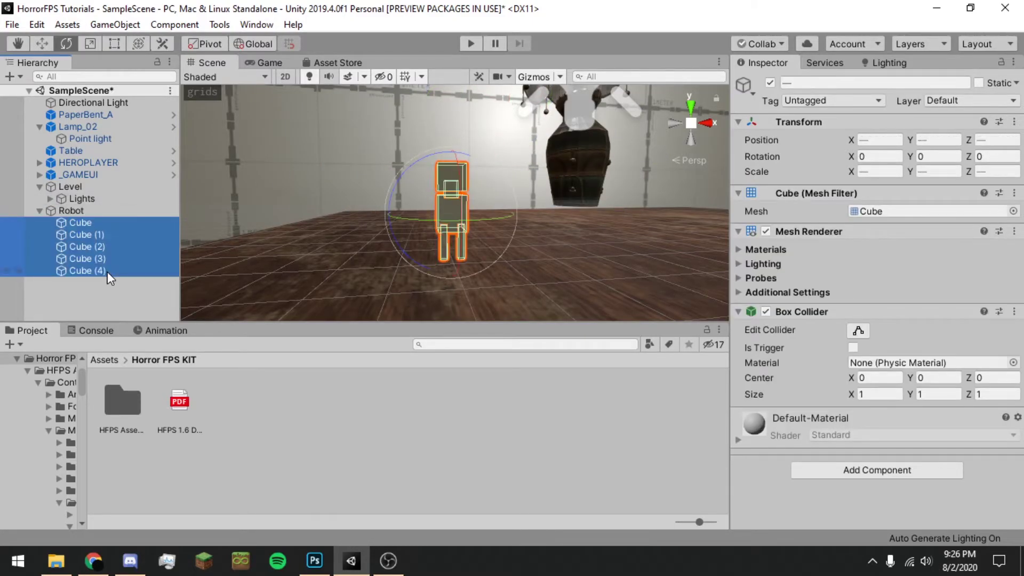
pyautogui.moveTo(81, 231); pyautogui.dragTo(81, 226)
pyautogui.moveTo(124, 302); pyautogui.dragTo(119, 289)
pyautogui.hotkey('ctrl', 'z')
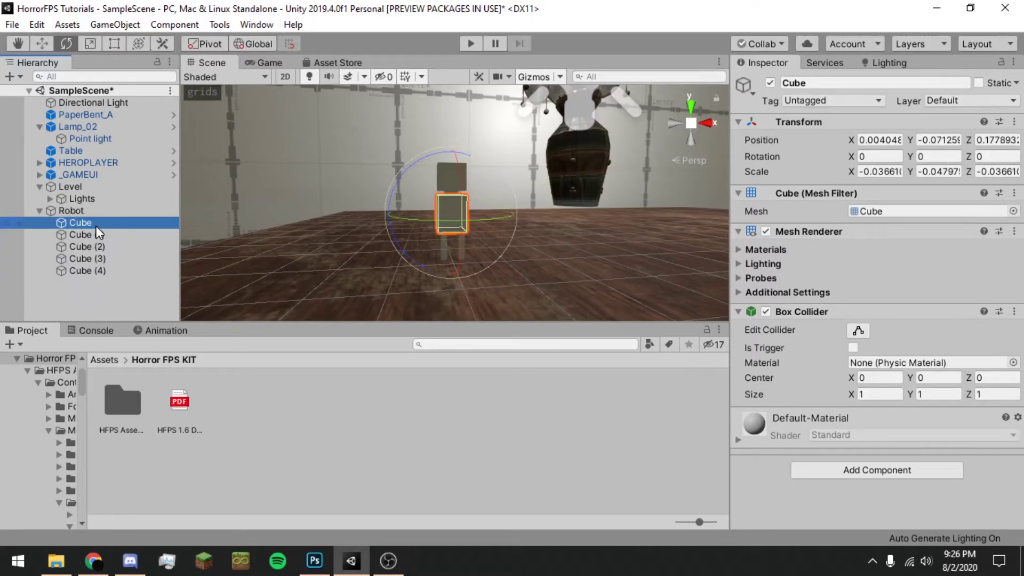
# Step through Robot's child cubes one by one, checking which part each is and its local position.
pyautogui.press('Down')
pyautogui.press('Down')
pyautogui.press('Down')
pyautogui.press('Down')
pyautogui.press('Up')
pyautogui.press('Up')
pyautogui.press('Up')
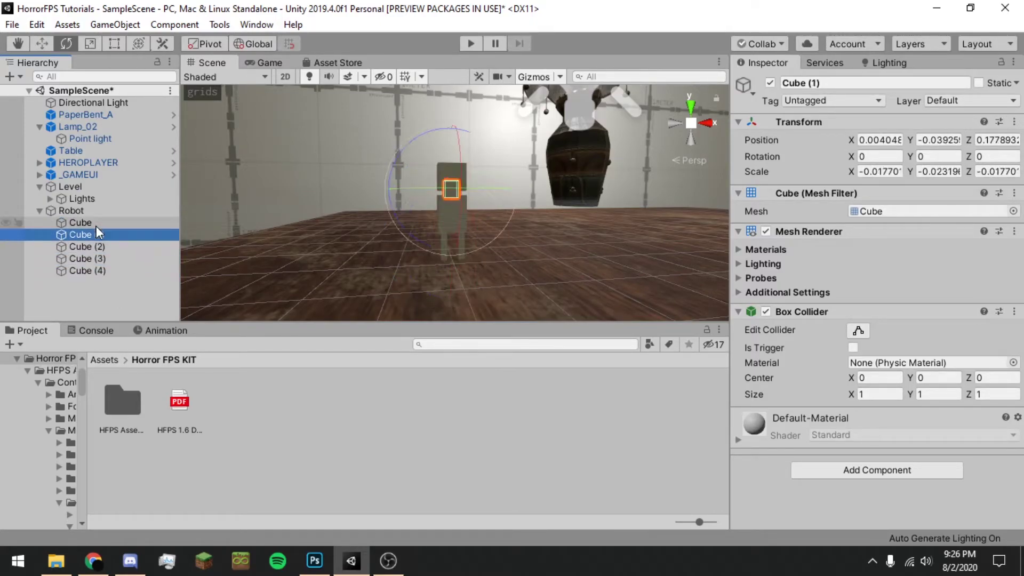
pyautogui.press('Down')
# Try to set Position X to 0 on all five of Robot's child cubes.
pyautogui.click(84, 222)
pyautogui.keyDown('shift'); pyautogui.click(87, 271); pyautogui.keyUp('shift')
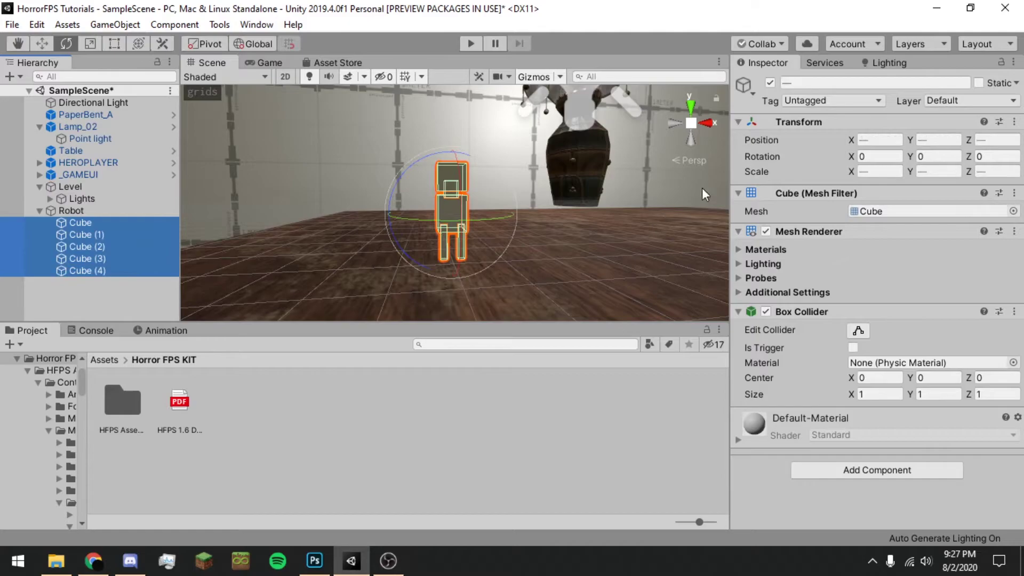
pyautogui.click(888, 140)
pyautogui.write('0')
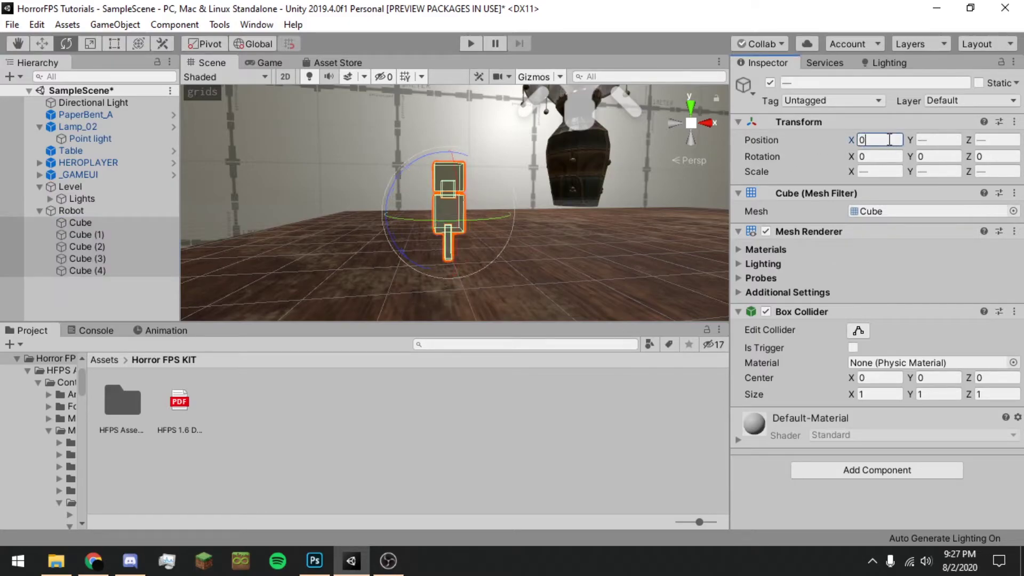
pyautogui.click(1000, 143)
pyautogui.click(95, 210)
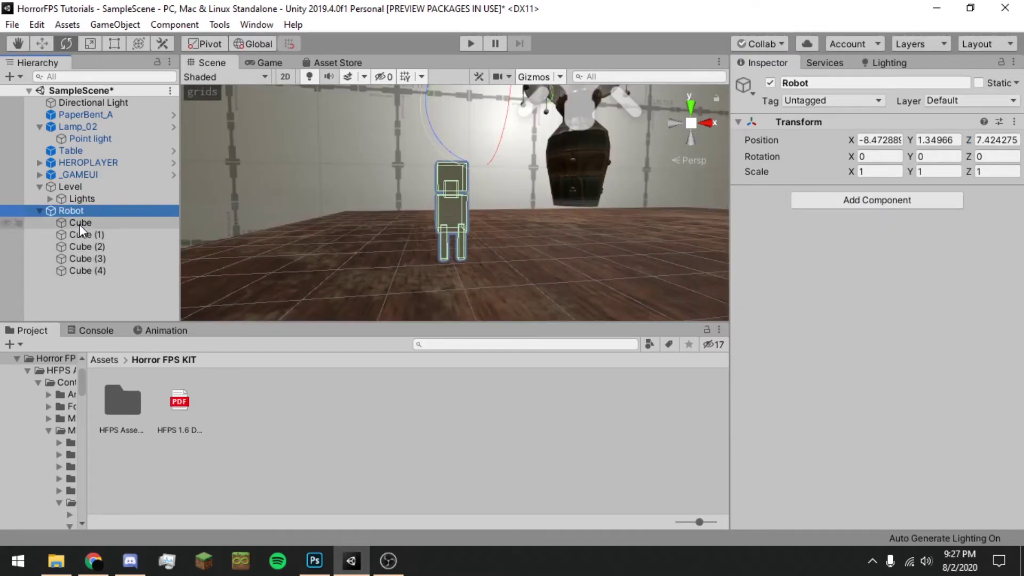
# Take all five cubes out of Robot and move the empty Robot object to X -8.4881, Y 1.3083.
pyautogui.click(67, 223)
pyautogui.keyDown('shift'); pyautogui.click(102, 271); pyautogui.keyUp('shift')
pyautogui.moveTo(95, 260); pyautogui.dragTo(68, 208)
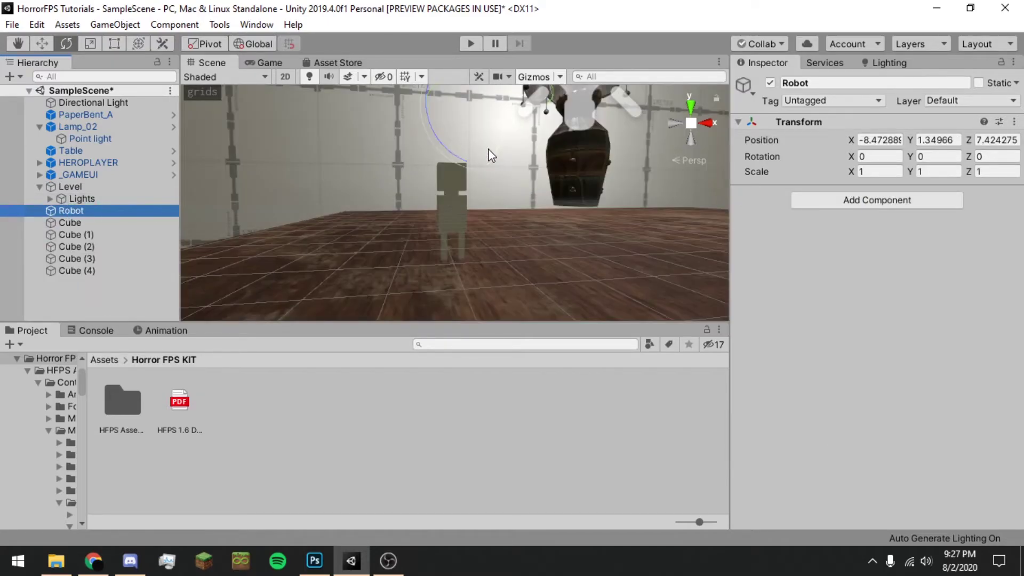
pyautogui.press('w')
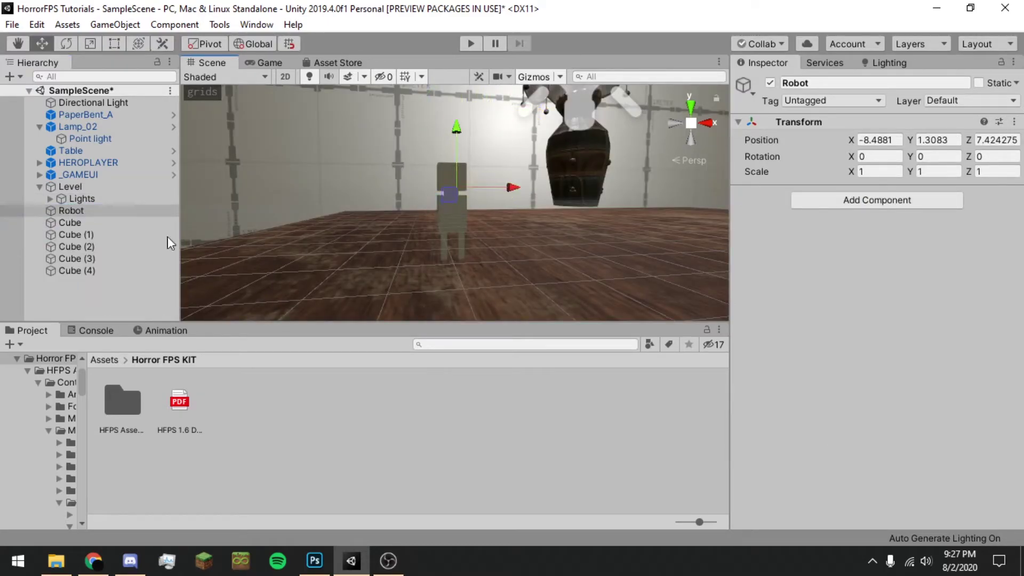
# Put the five cubes back under Robot and raise Robot slightly to Y 1.3094.
pyautogui.click(69, 223)
pyautogui.keyDown('shift'); pyautogui.click(75, 270); pyautogui.keyUp('shift')
pyautogui.moveTo(75, 247); pyautogui.dragTo(74, 210)
pyautogui.click(74, 210)
pyautogui.moveTo(457, 117); pyautogui.dragTo(458, 115)
# Take the five cubes out of Robot again and shift the empty Robot along Z to 7.5971, in line with the figure.
pyautogui.scroll(-5, 462, 152)
pyautogui.moveTo(462, 151); pyautogui.dragTo(484, 177, button='middle')
pyautogui.scroll(4, 484, 179)
pyautogui.keyDown('alt'); pyautogui.moveTo(484, 180); pyautogui.dragTo(640, 244); pyautogui.keyUp('alt')
pyautogui.moveTo(640, 251); pyautogui.dragTo(456, 277, button='right')
pyautogui.click(80, 222)
pyautogui.keyDown('shift'); pyautogui.click(86, 258); pyautogui.keyUp('shift')
pyautogui.keyDown('shift'); pyautogui.click(86, 271); pyautogui.keyUp('shift')
pyautogui.moveTo(86, 272); pyautogui.dragTo(89, 284)
pyautogui.click(71, 203)
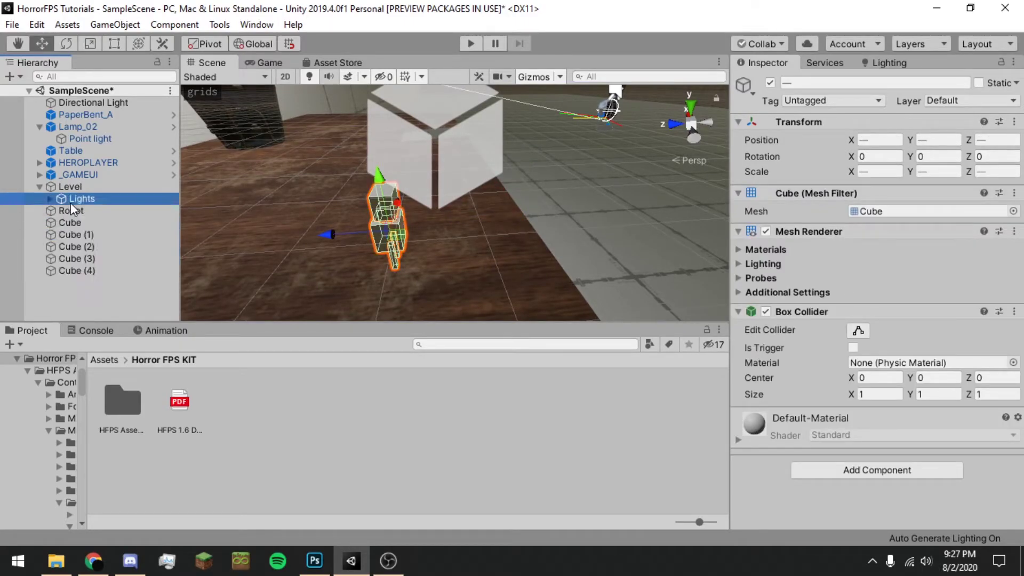
pyautogui.click(104, 208)
pyautogui.moveTo(459, 215); pyautogui.dragTo(369, 218)
# Parent the five cubes to the recentred Robot object again.
pyautogui.click(95, 226)
pyautogui.keyDown('shift'); pyautogui.click(86, 268); pyautogui.keyUp('shift')
pyautogui.moveTo(85, 268); pyautogui.dragTo(78, 209)
pyautogui.click(79, 209)
pyautogui.press('f')
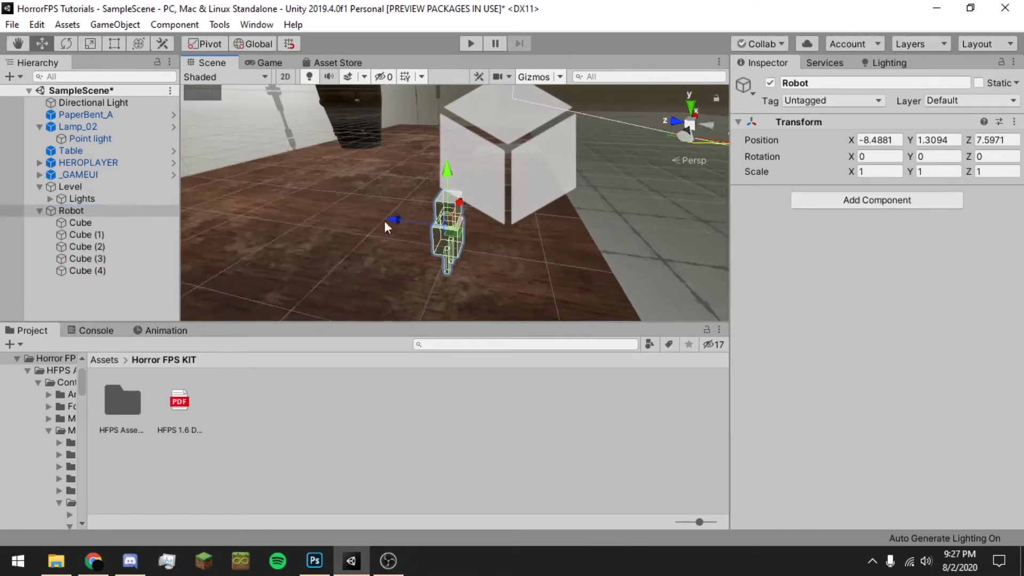
# Try rotating the regrouped Robot about its new pivot and undo the rotation.
pyautogui.press('e')
pyautogui.moveTo(431, 222); pyautogui.dragTo(158, 168)
pyautogui.hotkey('ctrl', 'z')
pyautogui.click(111, 210)
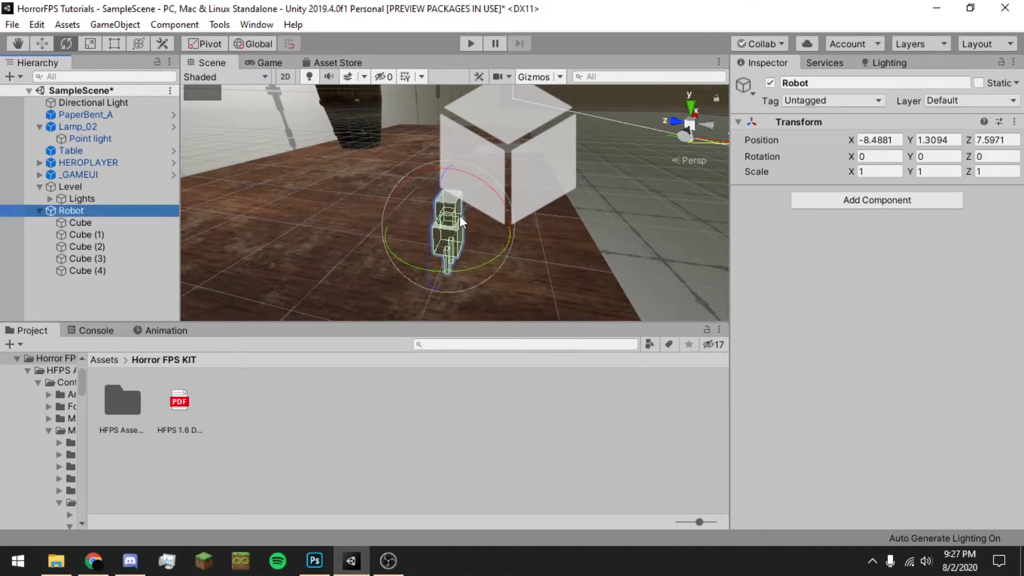
# Paste the copied Interactive Item component onto Robot as new, clear its Paper Text and set Examine Type to Object.
pyautogui.rightClick(811, 122)
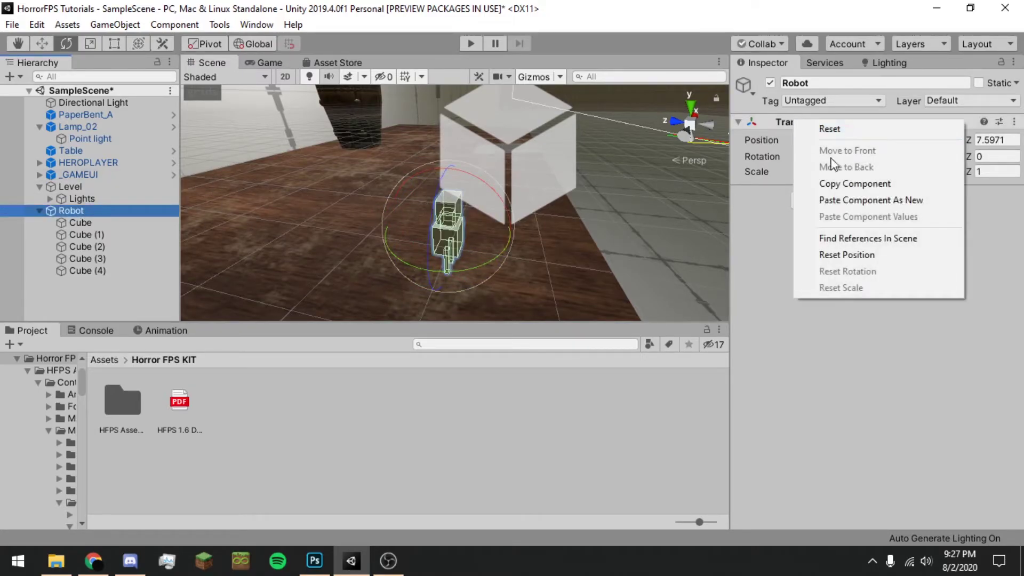
pyautogui.click(887, 201)
pyautogui.click(895, 355)
pyautogui.press('BackSpace')
pyautogui.click(858, 277)
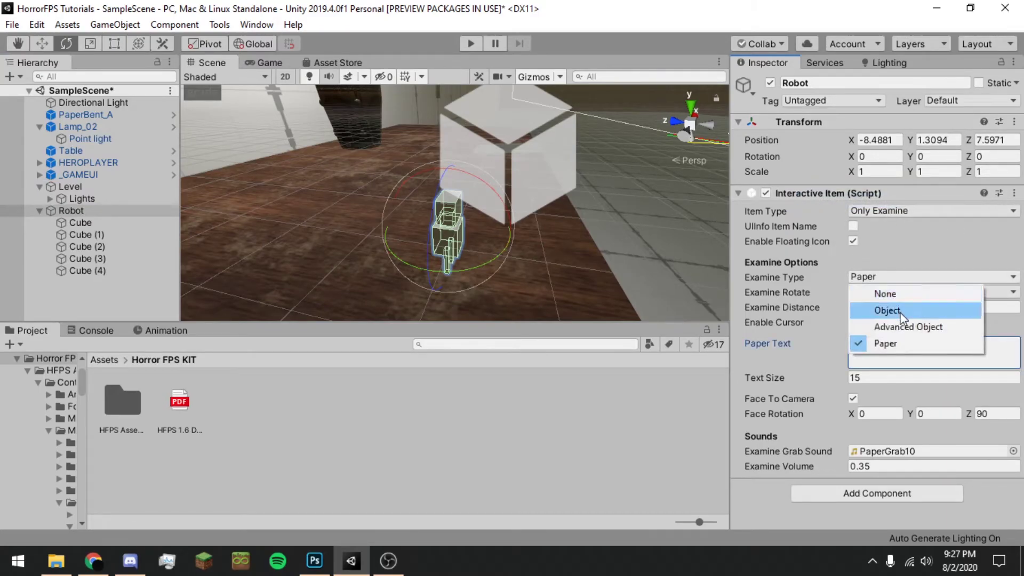
pyautogui.click(888, 310)
# Try Advanced Object as Robot's Examine Type, look at the Examine Rotate options, and switch the type back to Object.
pyautogui.click(886, 277)
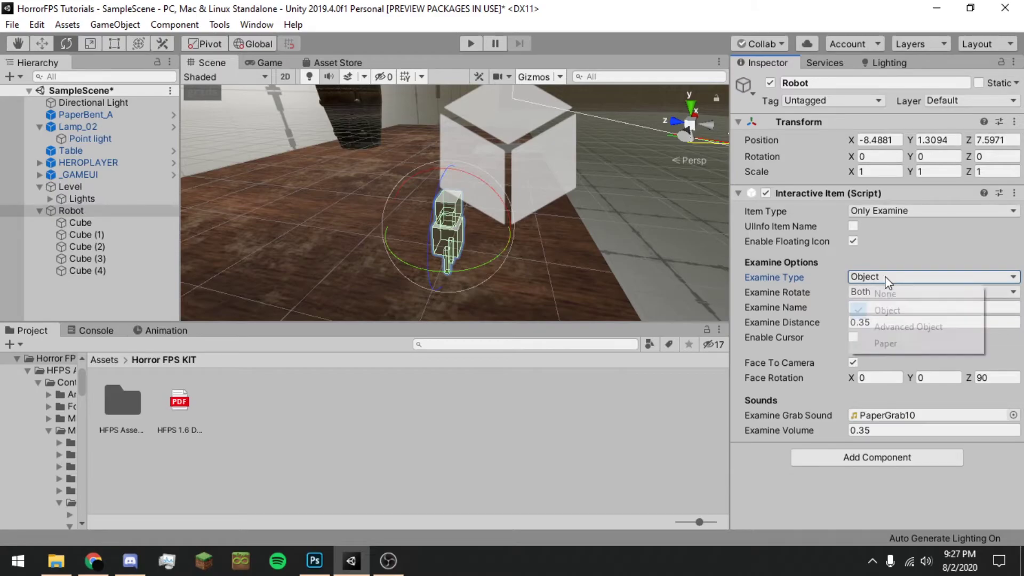
pyautogui.click(899, 326)
pyautogui.click(885, 293)
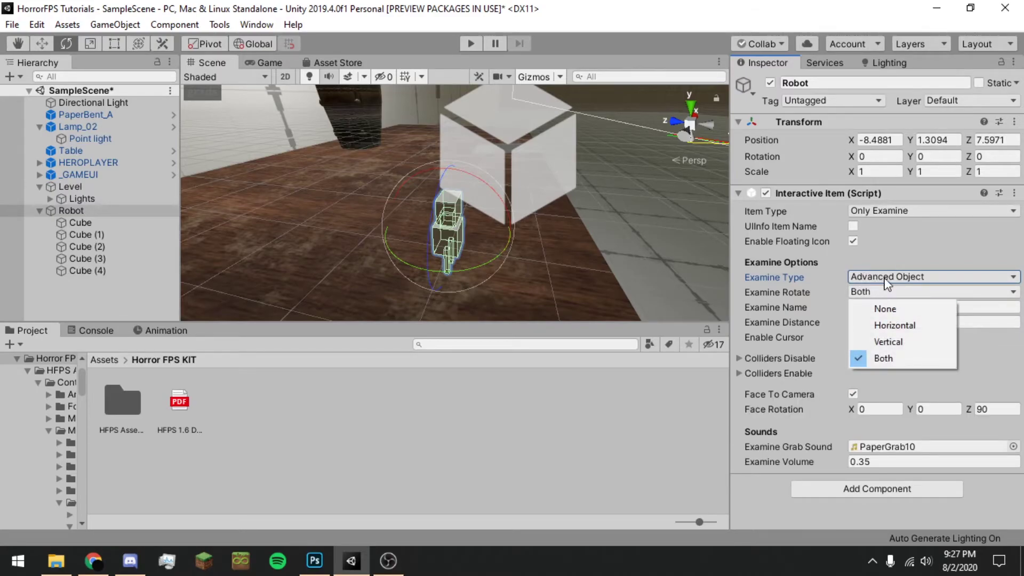
pyautogui.click(885, 278)
pyautogui.click(886, 278)
pyautogui.click(887, 309)
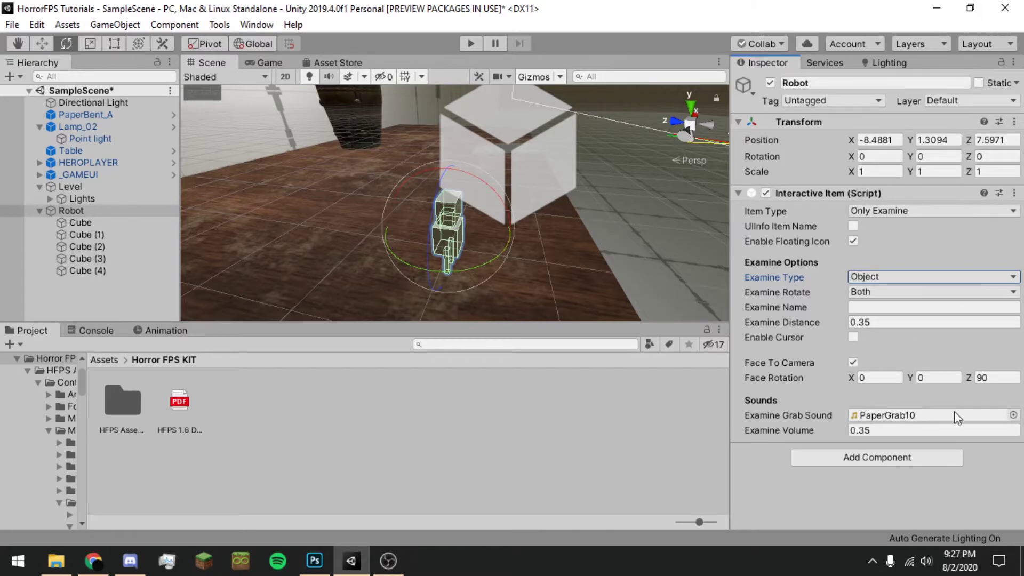
# Search the audio clips for "sque" and try squeak sounds such as DoorSqueakyOpen and turn_squeak_05 as Robot's Examine Grab Sound.
pyautogui.click(1013, 415)
pyautogui.write('sque')
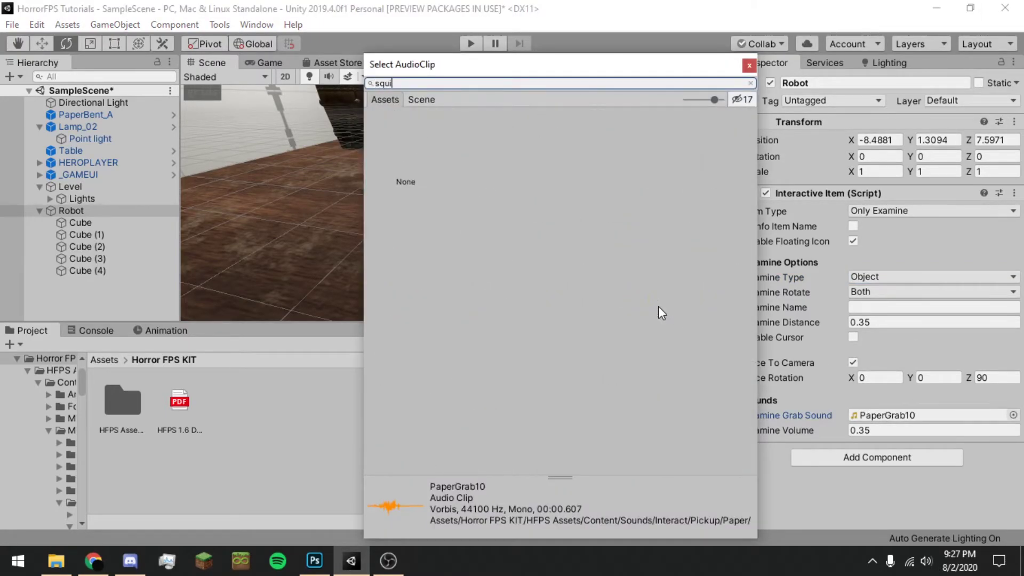
pyautogui.click(494, 151)
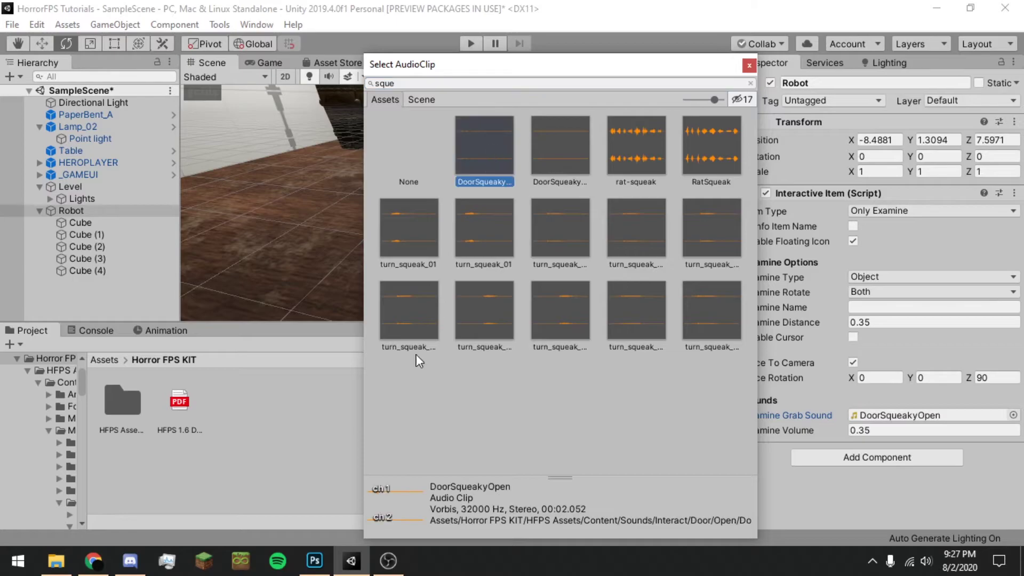
pyautogui.click(379, 511)
pyautogui.click(647, 159)
pyautogui.click(561, 314)
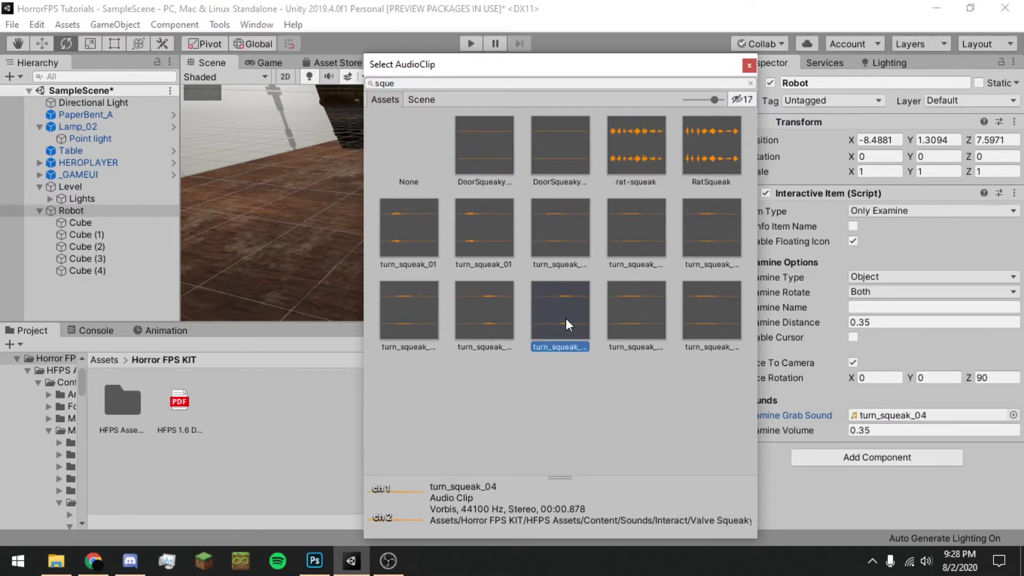
pyautogui.click(564, 124)
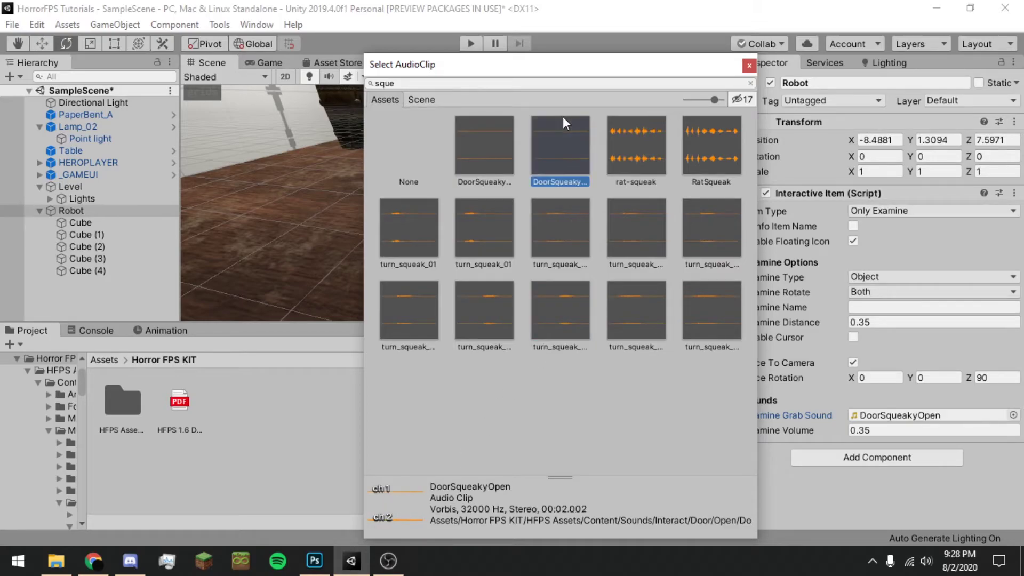
pyautogui.click(492, 146)
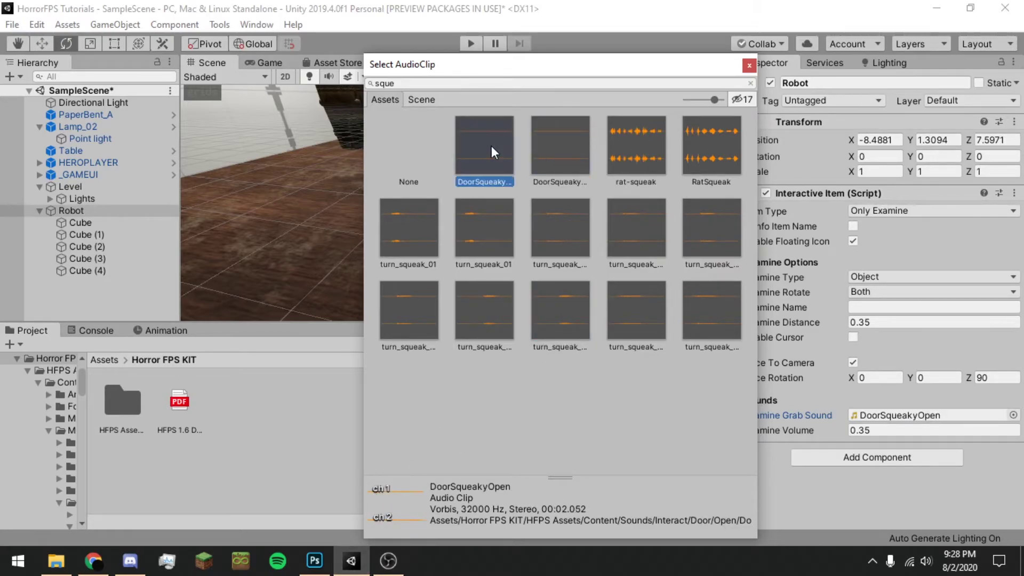
pyautogui.click(385, 486)
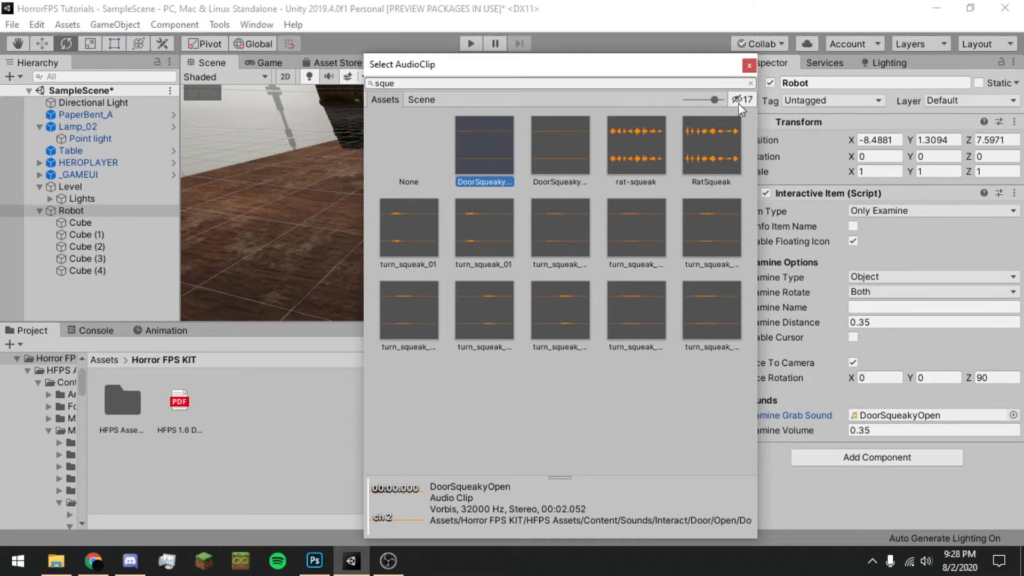
pyautogui.click(707, 317)
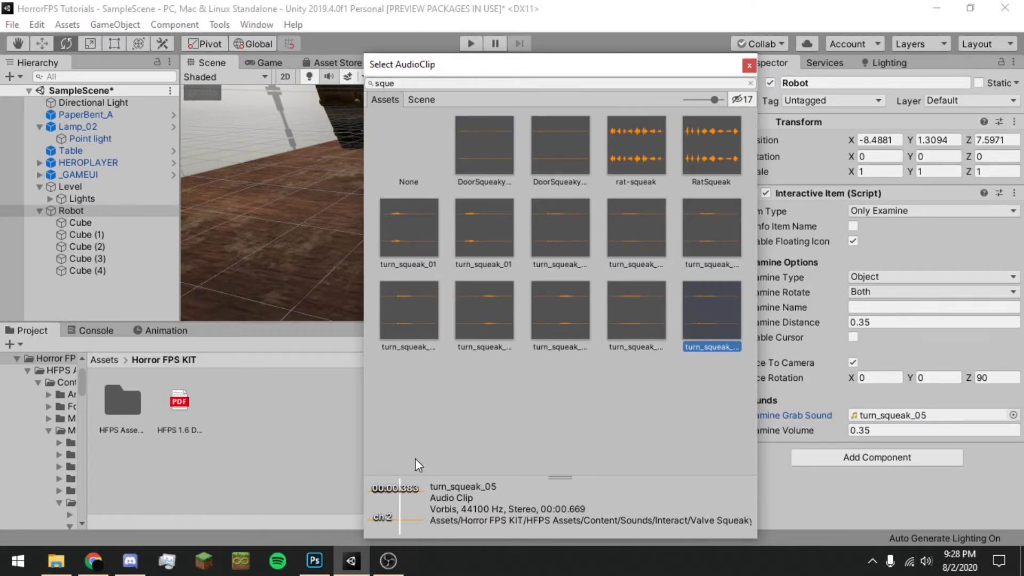
pyautogui.click(708, 158)
pyautogui.click(638, 153)
pyautogui.click(391, 143)
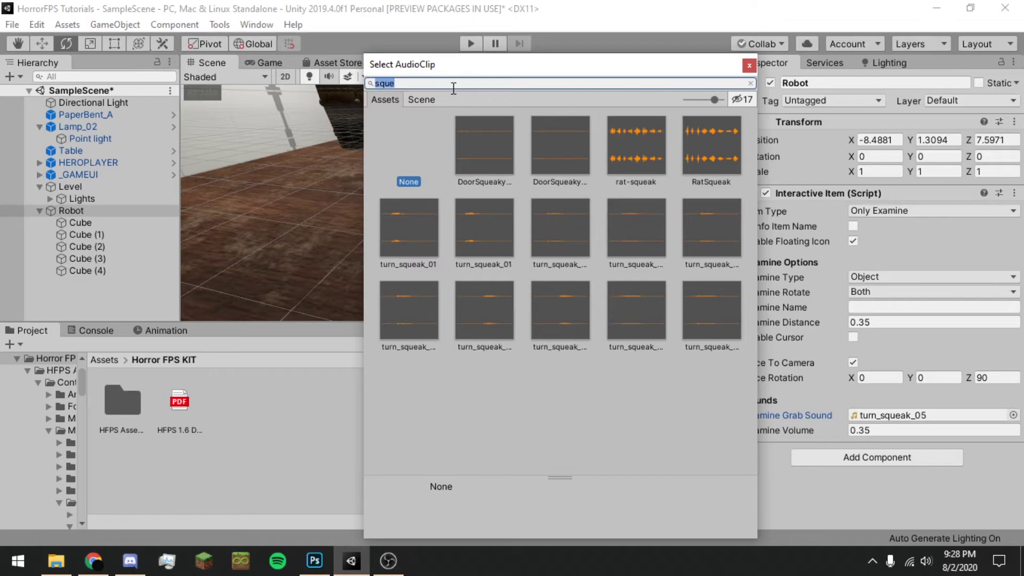
# Search the audio clips for "grab" and preview PaperGrab10 as the Examine Grab Sound.
pyautogui.press('BackSpace')
pyautogui.write('grab')
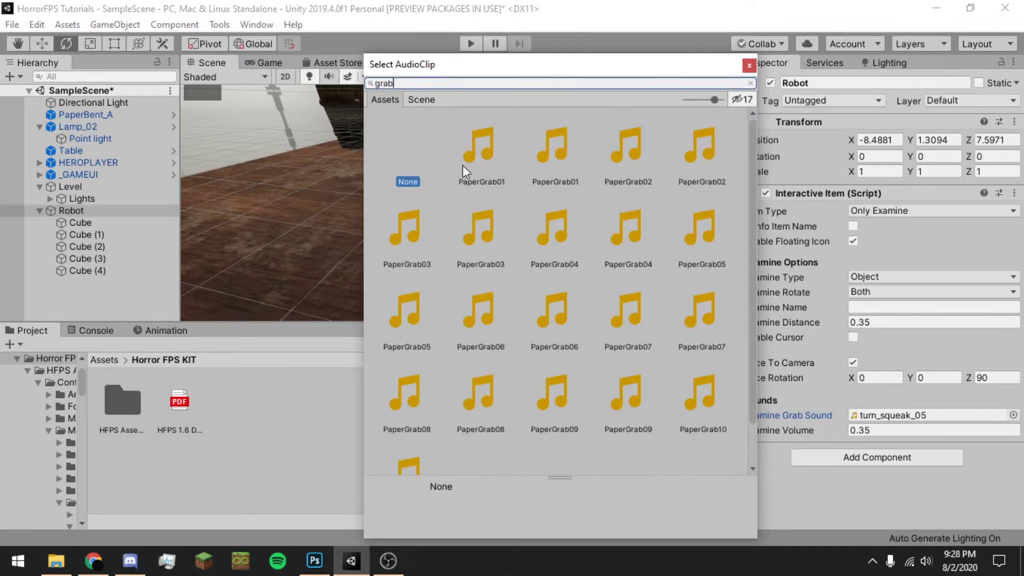
pyautogui.scroll(-2, 548, 357)
pyautogui.click(413, 426)
pyautogui.click(387, 522)
pyautogui.scroll(1, 419, 245)
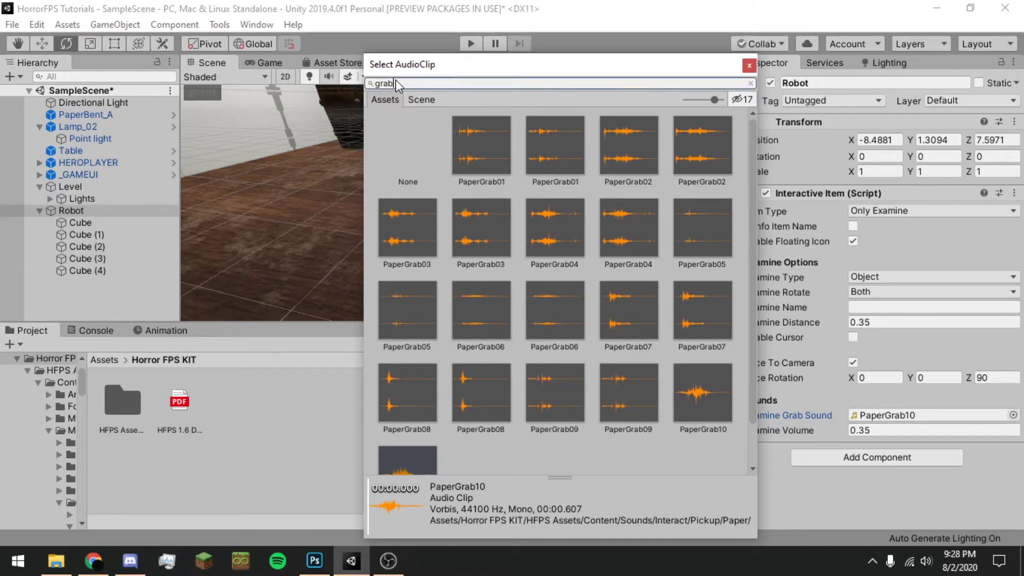
# Search the audio clips for "pic", preview the pickup sounds and assign generic_pickup2 as Robot's Examine Grab Sound.
pyautogui.write('pic')
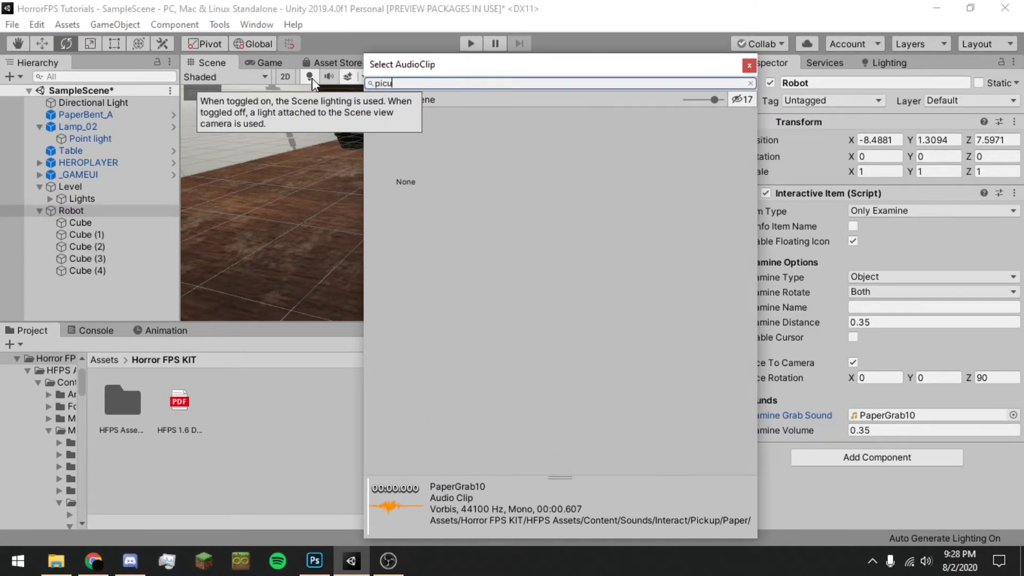
pyautogui.click(481, 145)
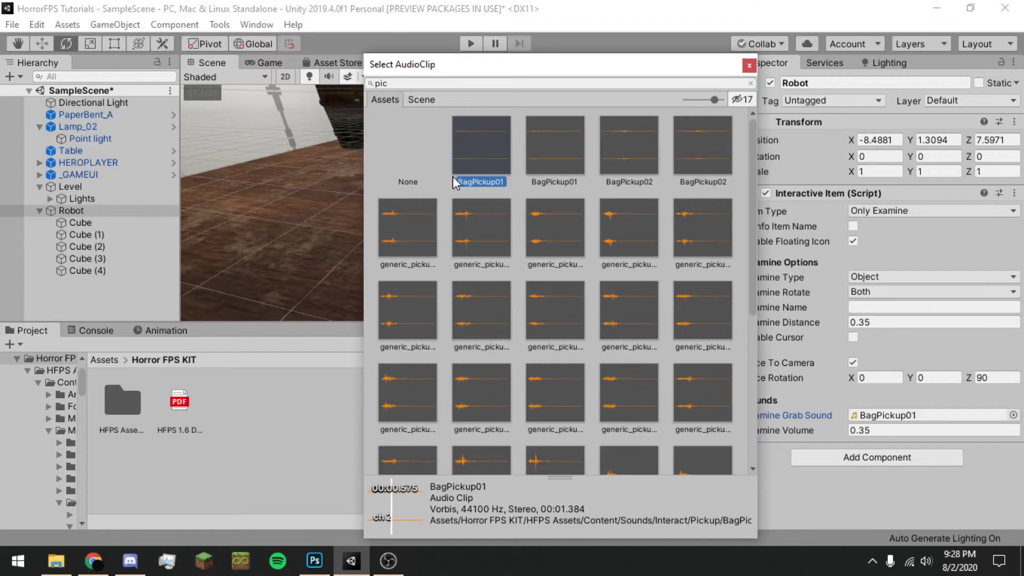
pyautogui.click(555, 235)
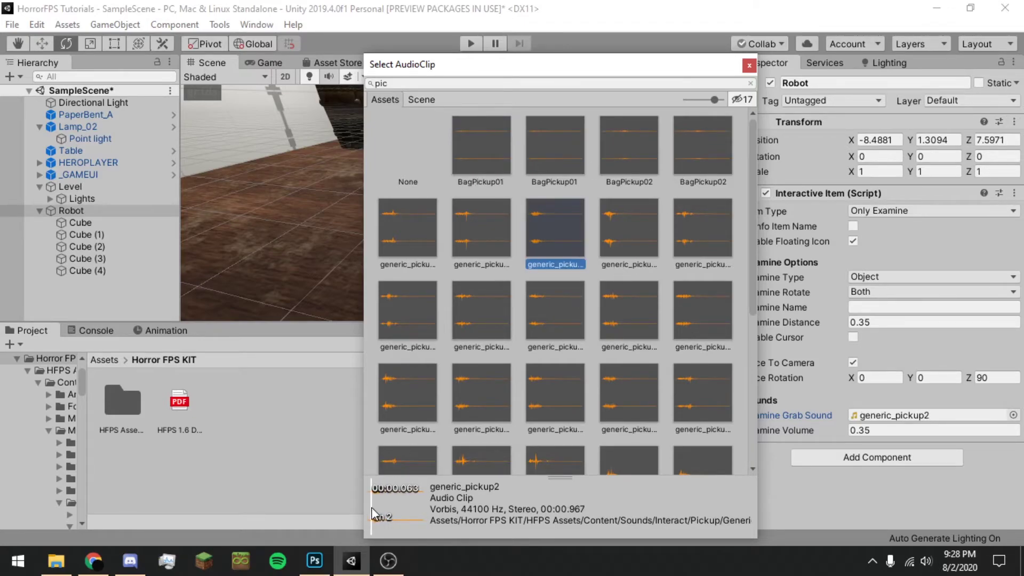
pyautogui.doubleClick(572, 251)
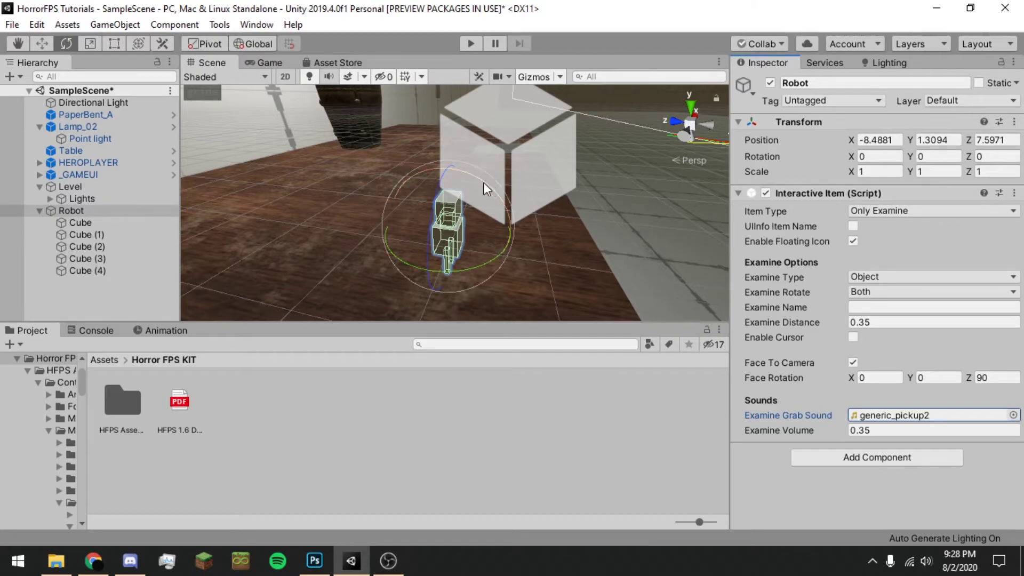
# Add a Box Collider to Robot and set its size to 0.1 on X, Y and Z.
pyautogui.click(265, 62)
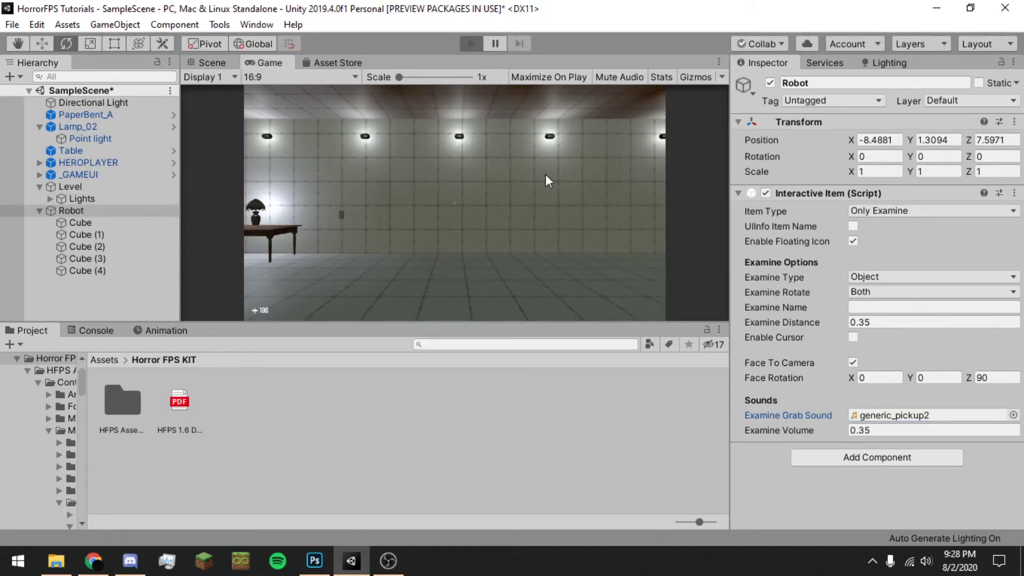
pyautogui.click(211, 62)
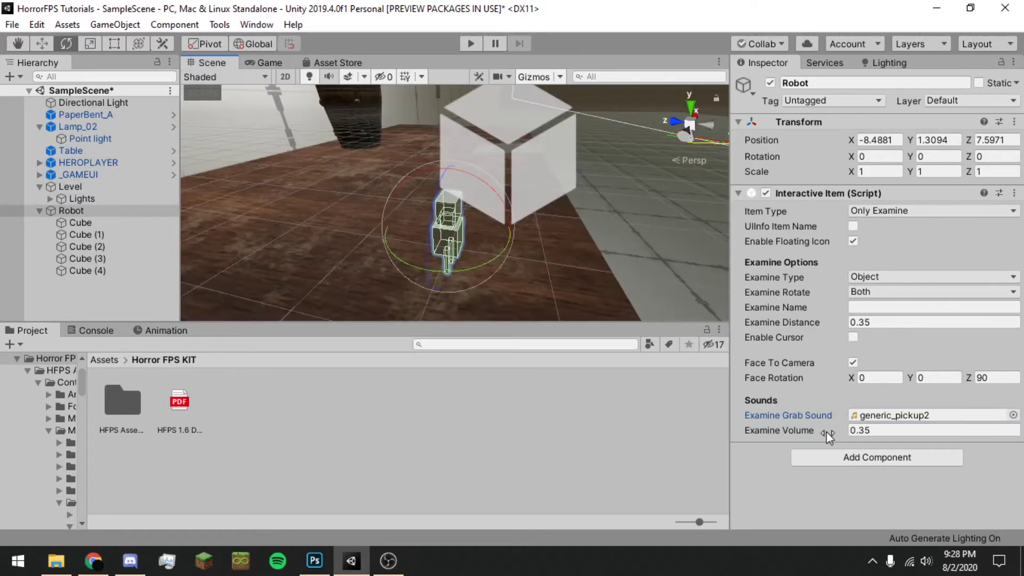
pyautogui.click(845, 457)
pyautogui.write('box')
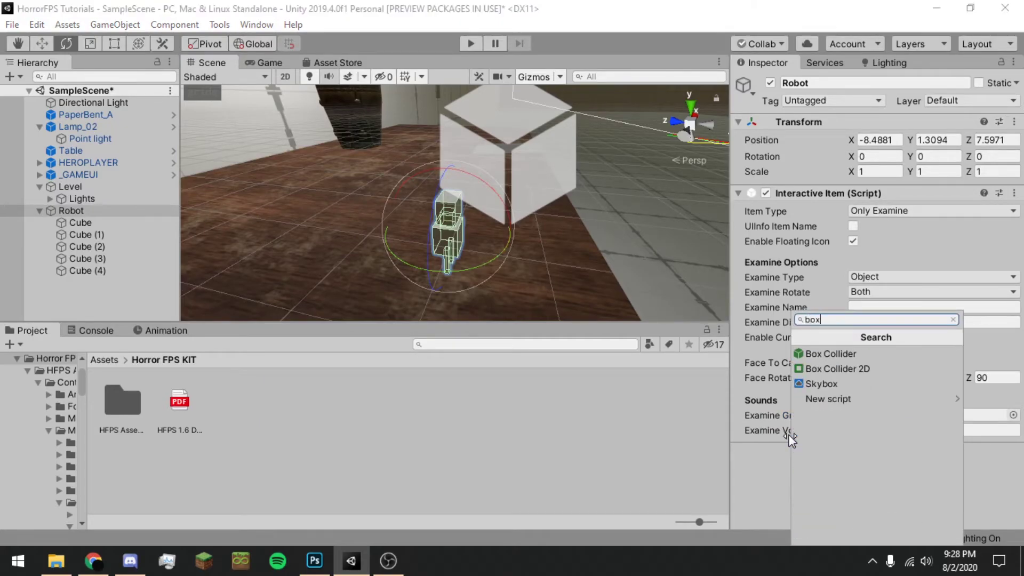
pyautogui.click(824, 355)
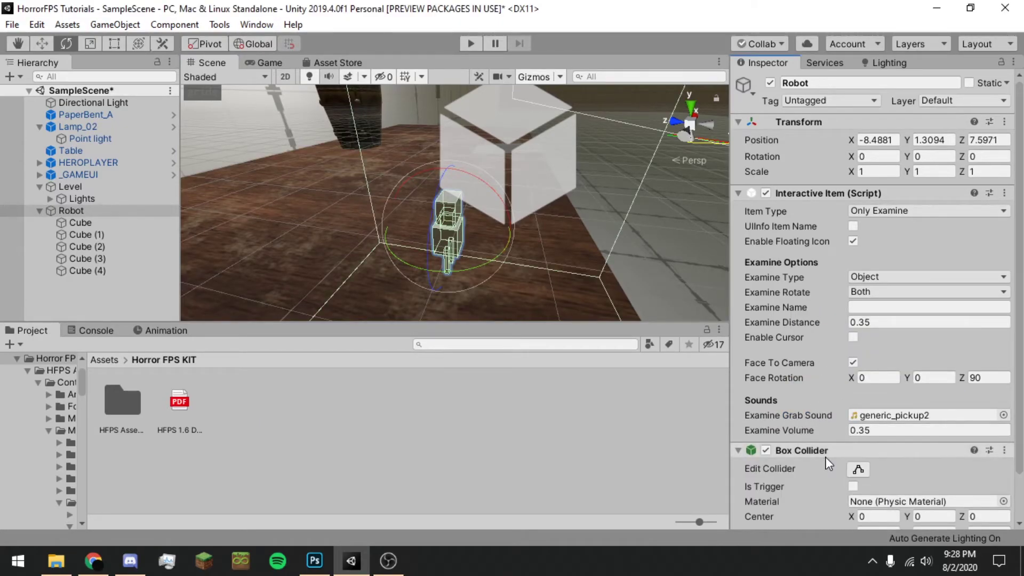
pyautogui.scroll(-1, 854, 480)
pyautogui.write('.1.1')
pyautogui.click(993, 483)
pyautogui.write('.1')
# Edit the collider's bounds to enclose the whole robot figure, about 0.126 wide and 0.152 high.
pyautogui.moveTo(525, 261); pyautogui.dragTo(338, 203, button='right')
pyautogui.press('d')
pyautogui.press('s')
pyautogui.press('w')
pyautogui.press('d')
pyautogui.press('s')
pyautogui.press('w')
pyautogui.press('s')
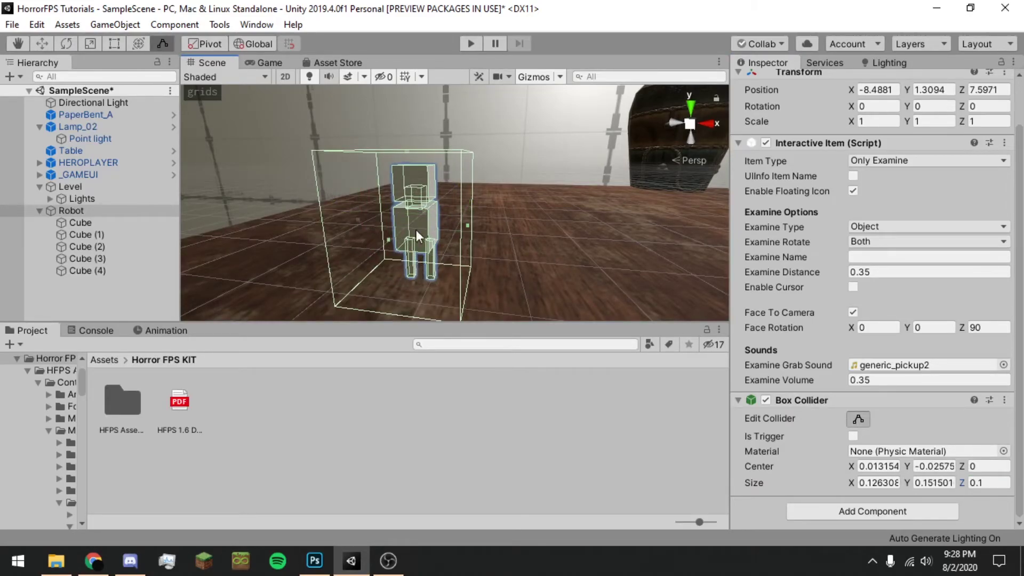
pyautogui.click(86, 295)
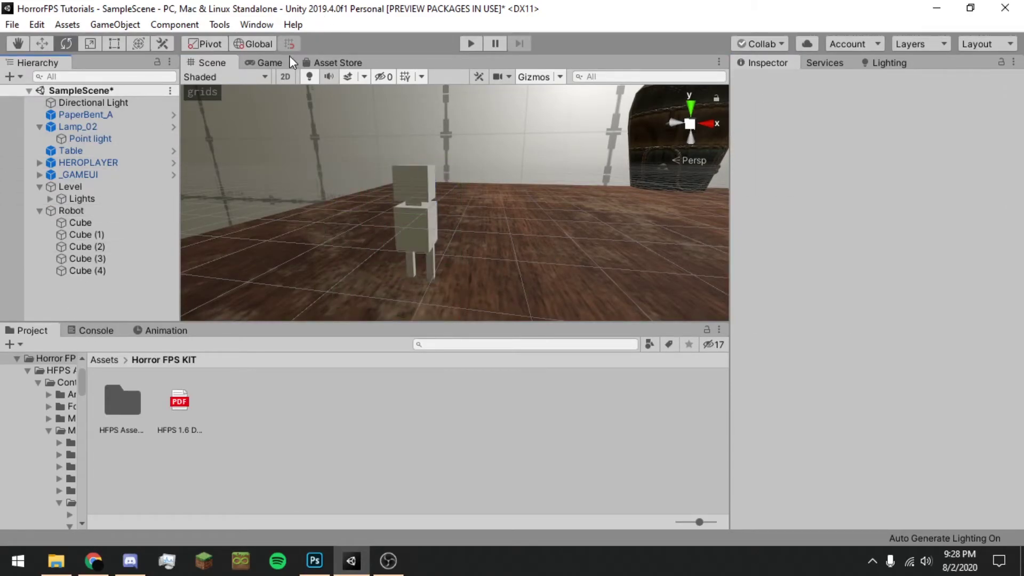
# Play the scene, walk up to the robot on the table, and examine the letter and put it back.
pyautogui.click(470, 43)
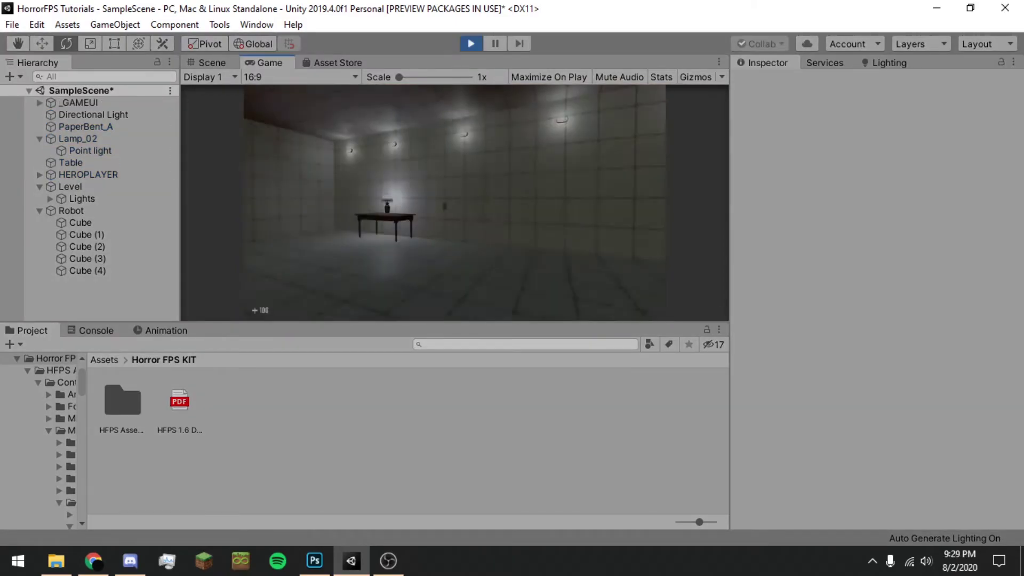
pyautogui.press('w')
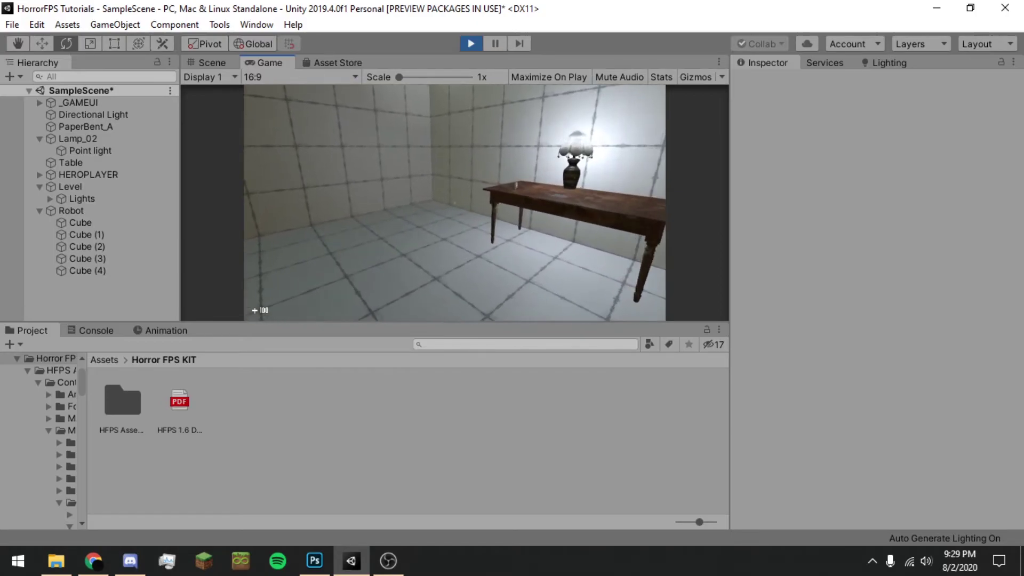
pyautogui.press('w')
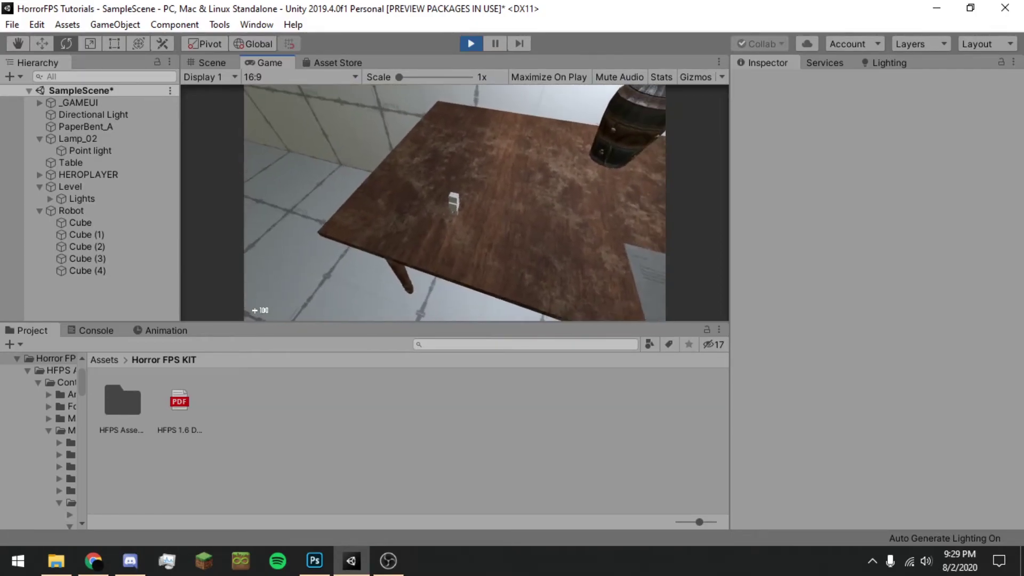
pyautogui.press('e')
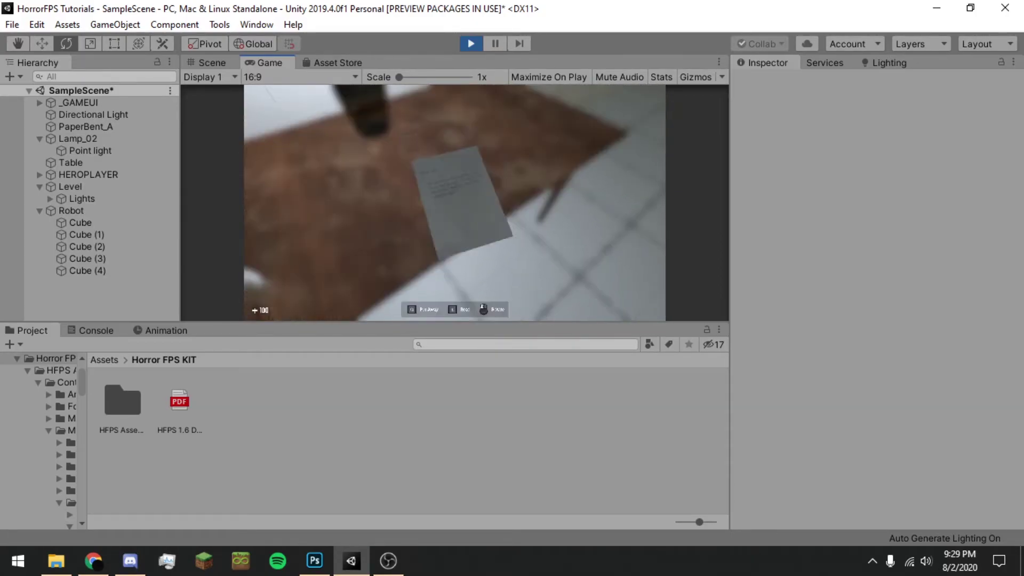
pyautogui.press('q')
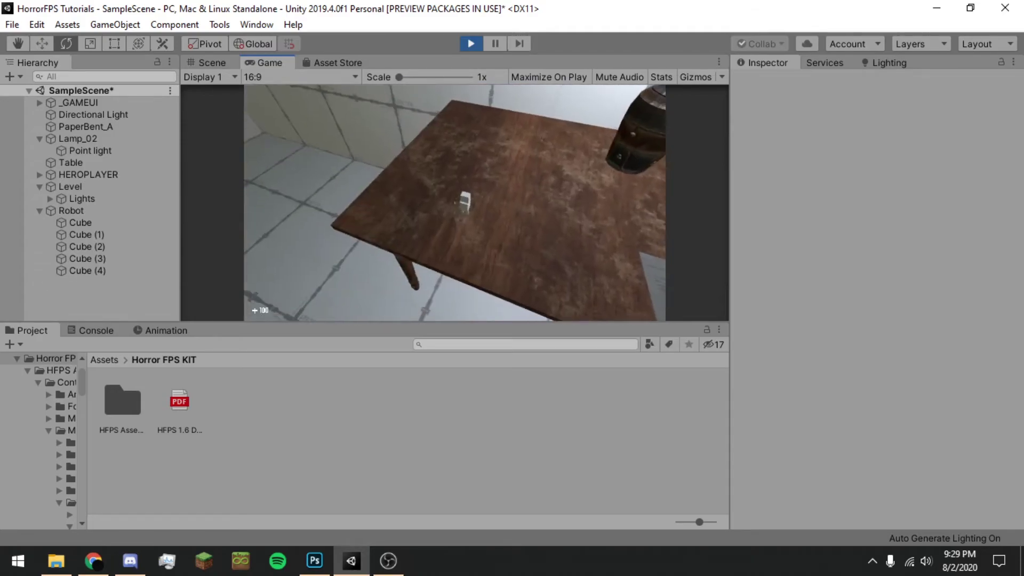
# Stop the play test and assign Robot and its child cubes to the Interact layer.
pyautogui.press('Tab')
pyautogui.click(470, 44)
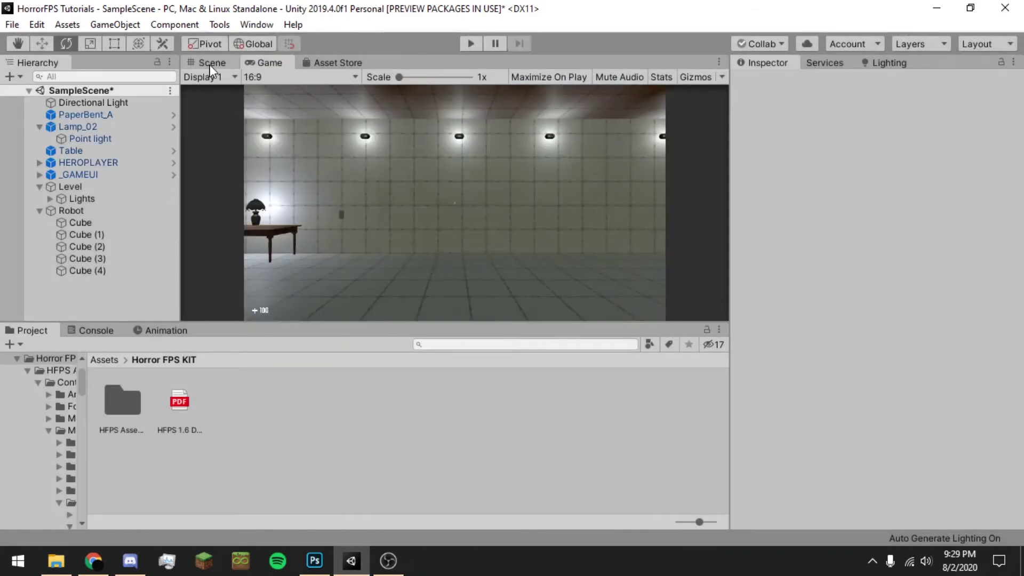
pyautogui.click(211, 63)
pyautogui.click(421, 228)
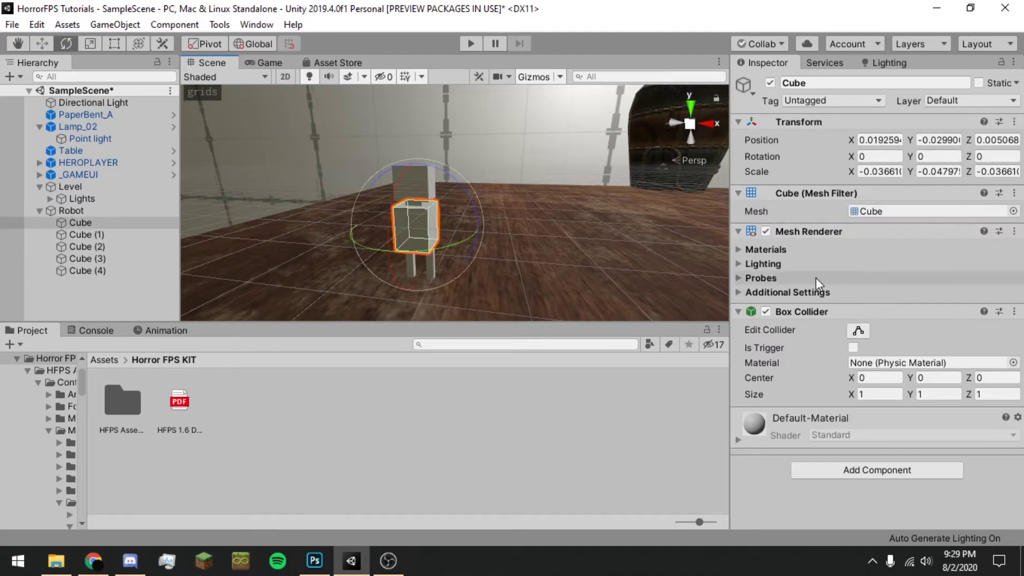
pyautogui.click(70, 211)
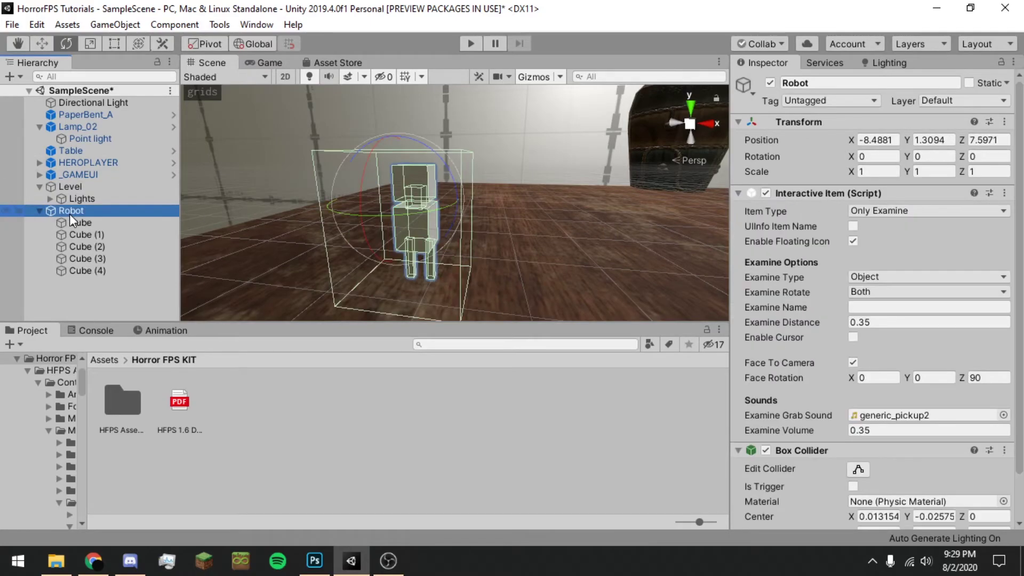
pyautogui.click(81, 115)
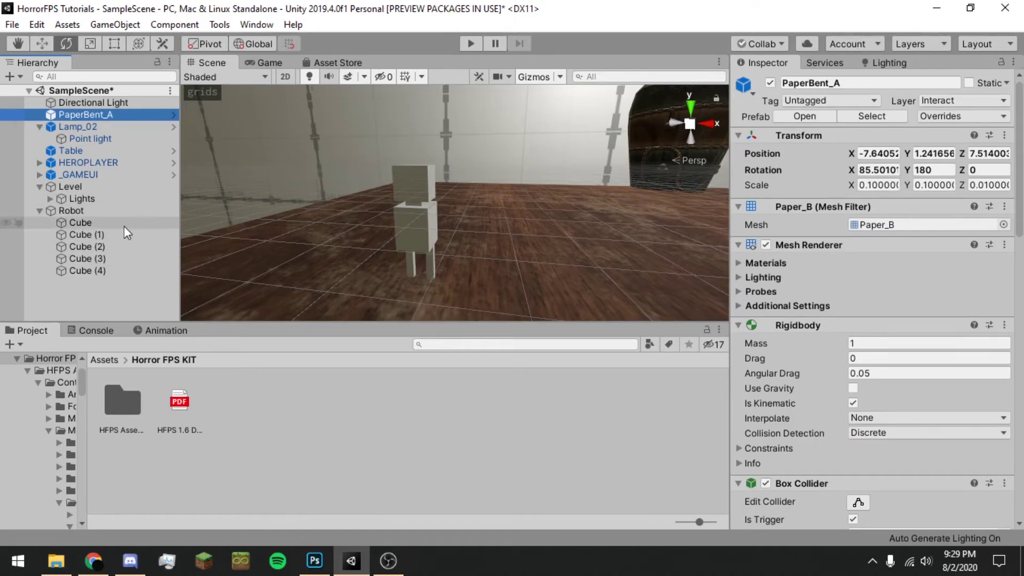
pyautogui.click(136, 211)
pyautogui.click(955, 104)
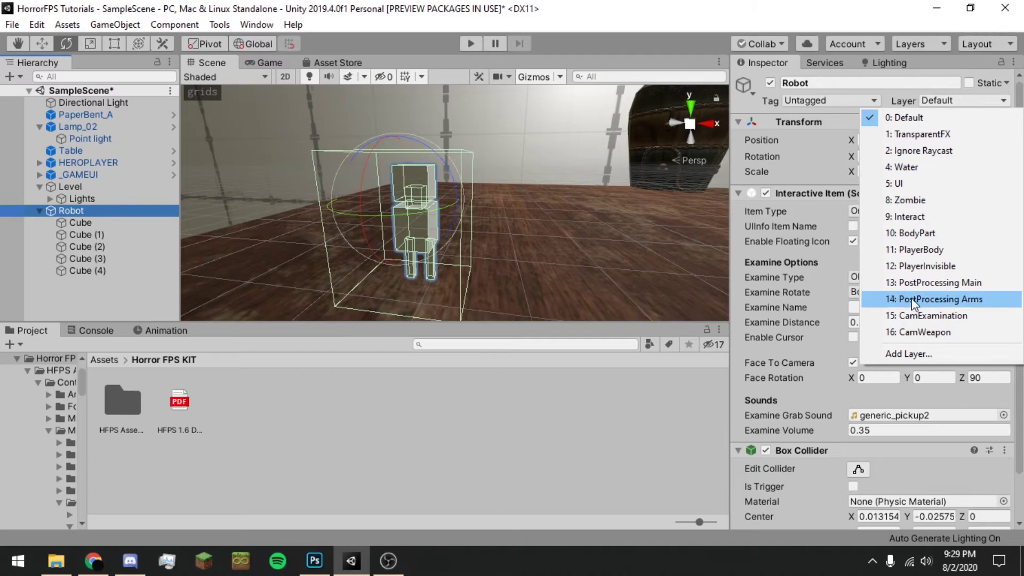
pyautogui.click(906, 216)
pyautogui.click(453, 310)
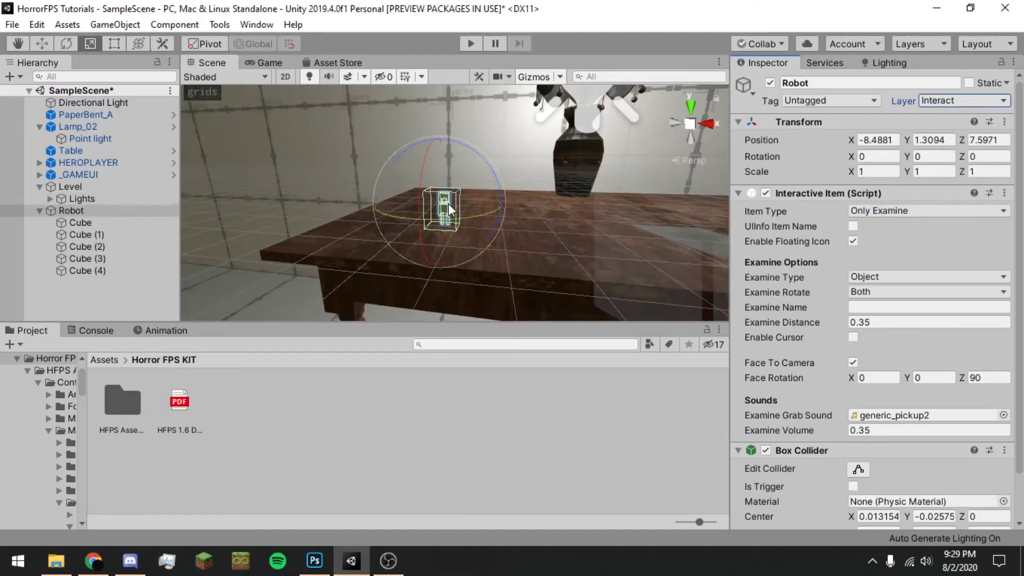
# Scale Robot uniformly to 1.583 and raise it to Y 1.392 so it stands on the table.
pyautogui.moveTo(441, 150)
pyautogui.mouseDown()
pyautogui.moveTo(441, 168)
pyautogui.moveTo(442, 130)
pyautogui.mouseUp()
pyautogui.press('f')
pyautogui.click(57, 220)
pyautogui.click(69, 210)
# Remove the Box Collider component from Robot.
pyautogui.scroll(-3, 822, 373)
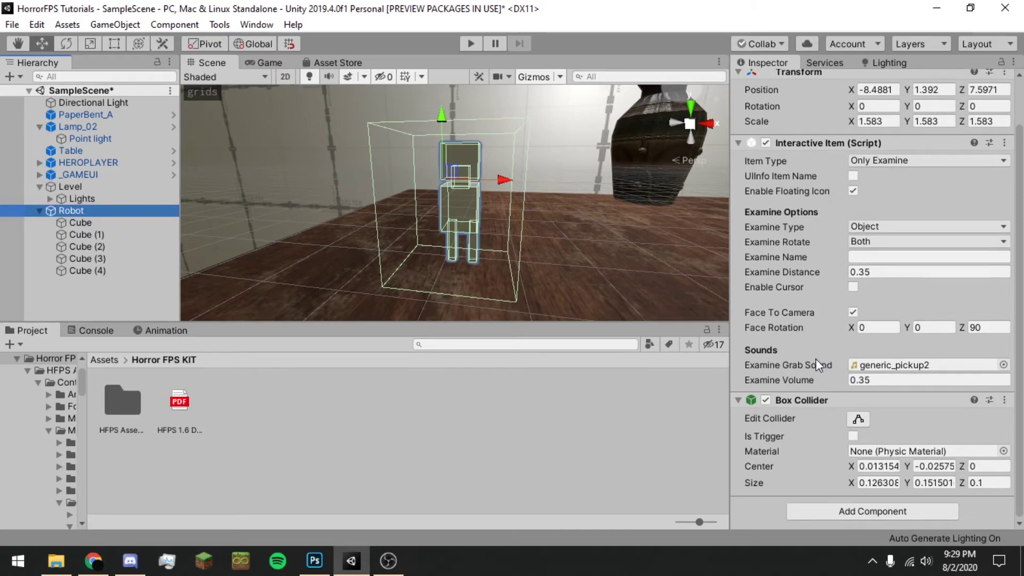
pyautogui.rightClick(815, 399)
pyautogui.click(901, 277)
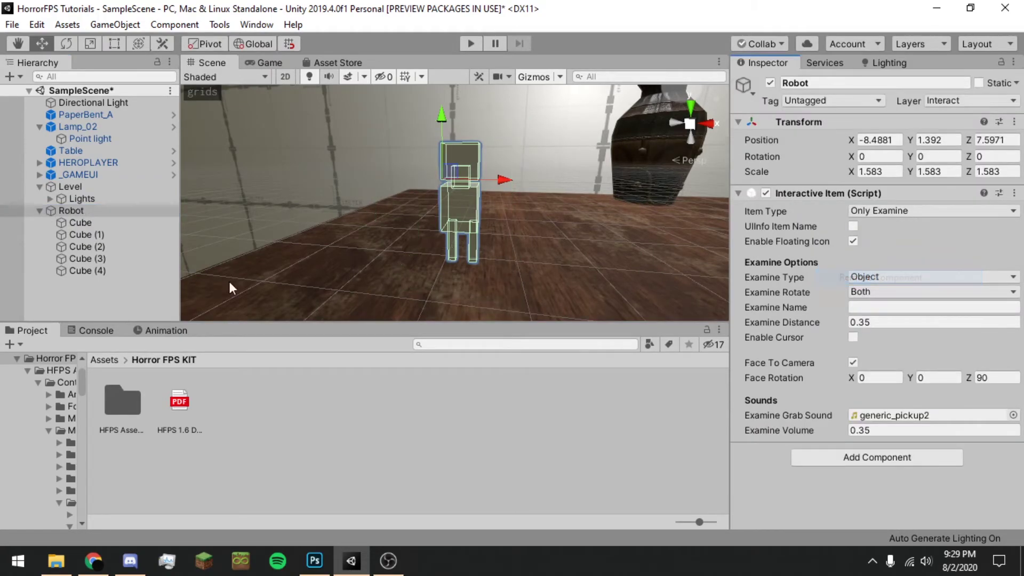
# Copy the Box Collider component of the child object Cube, the robot's body.
pyautogui.click(78, 224)
pyautogui.click(103, 271)
pyautogui.click(106, 250)
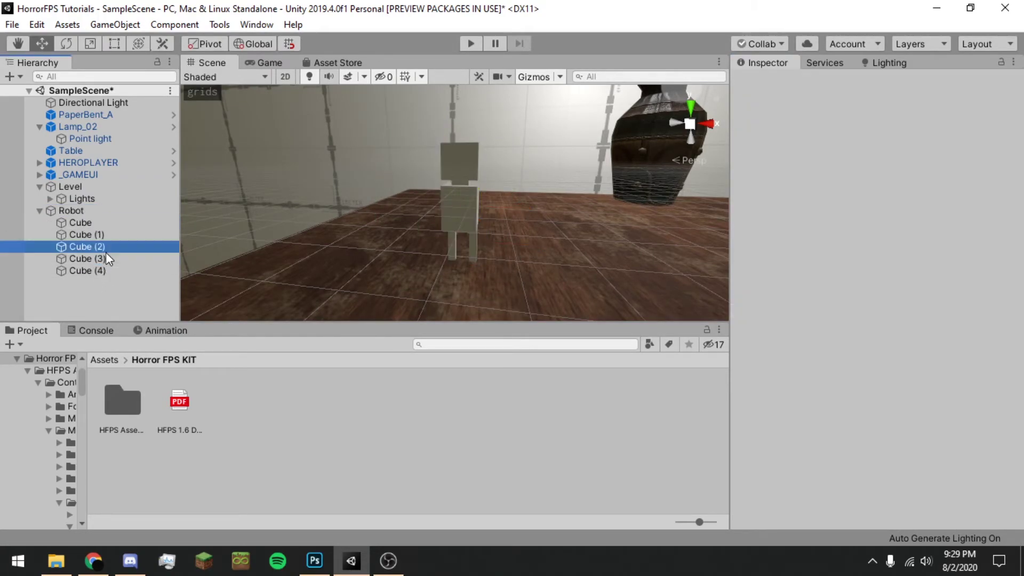
pyautogui.click(90, 235)
pyautogui.click(82, 221)
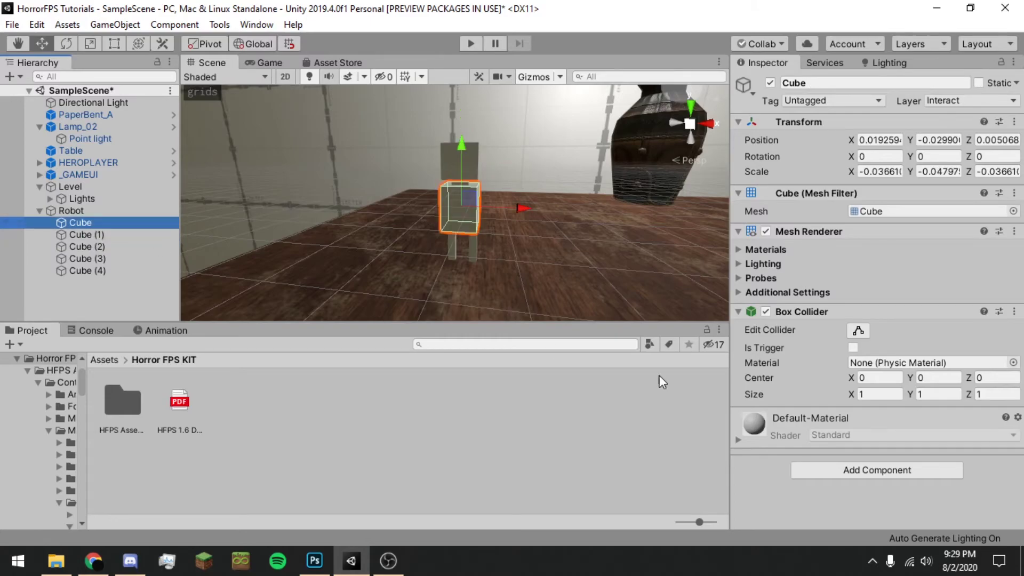
pyautogui.rightClick(803, 312)
pyautogui.click(869, 423)
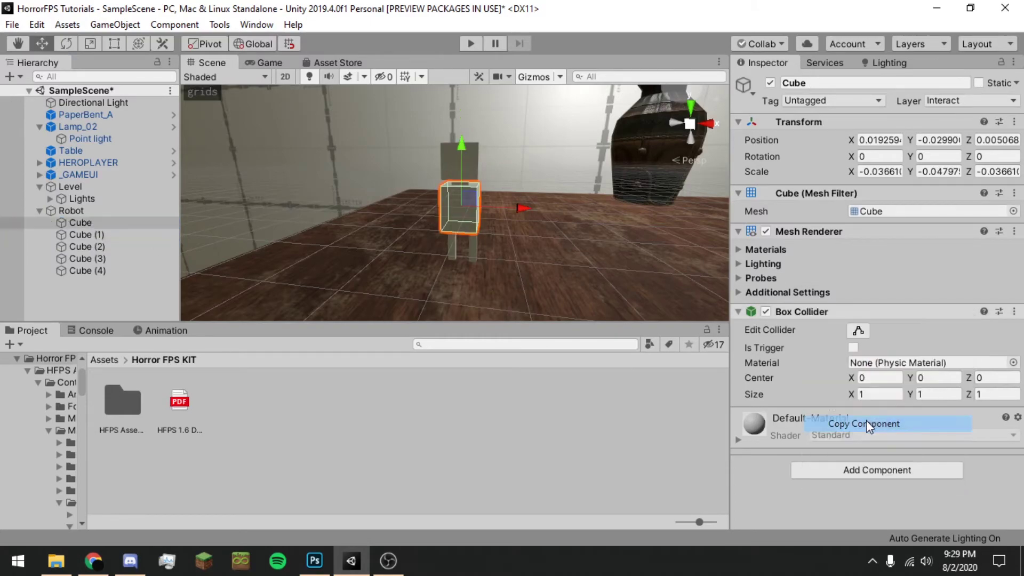
# Paste the copied Box Collider onto Robot as a new component.
pyautogui.click(71, 211)
pyautogui.rightClick(825, 193)
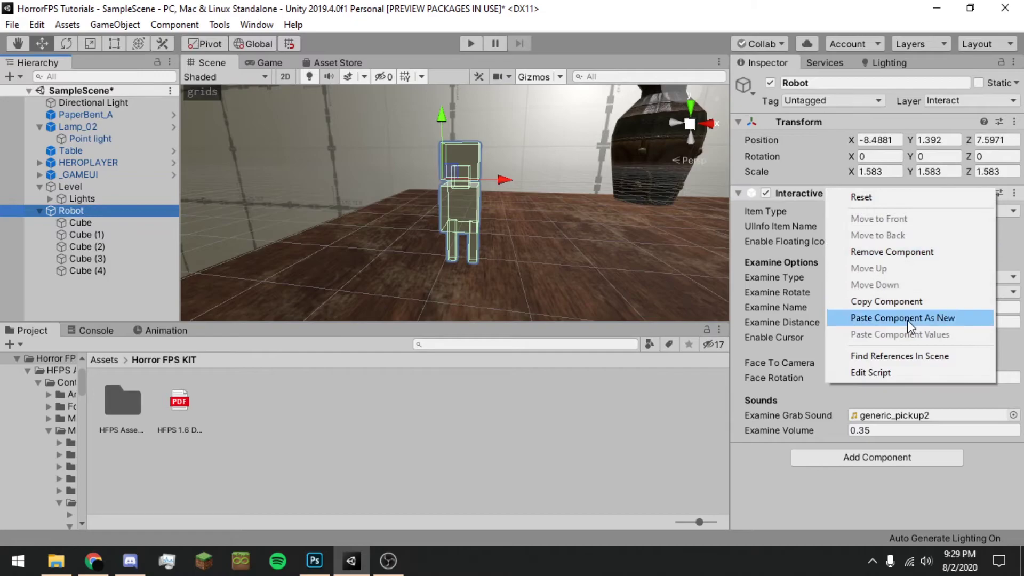
pyautogui.click(906, 319)
pyautogui.rightClick(822, 453)
pyautogui.click(899, 417)
pyautogui.press('f')
pyautogui.press('f')
pyautogui.press('f')
pyautogui.press('f')
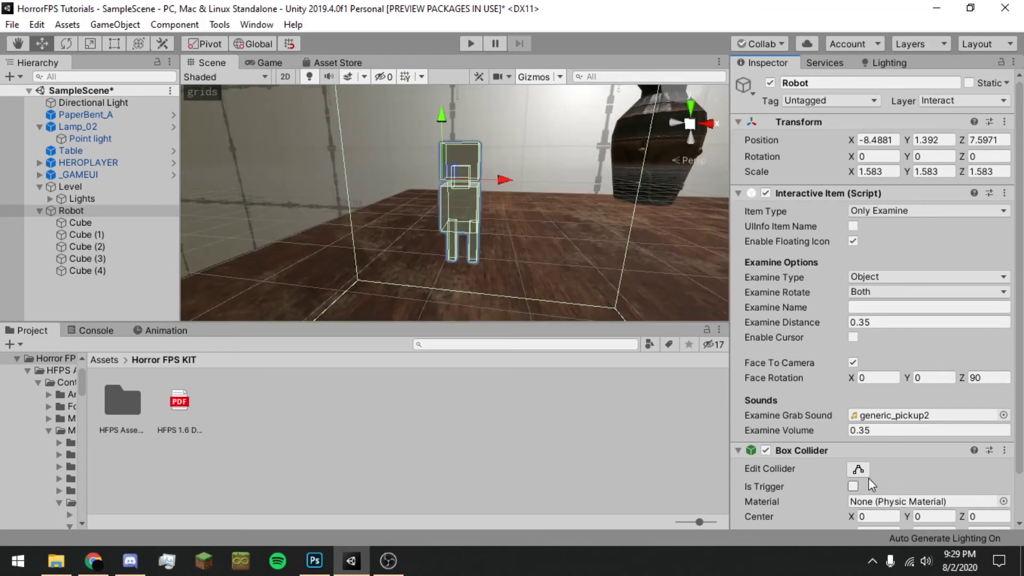
# Set the size of Robot's new Box Collider to 0.1 on X, Y and Z.
pyautogui.scroll(-2, 869, 480)
pyautogui.moveTo(882, 484); pyautogui.dragTo(829, 481)
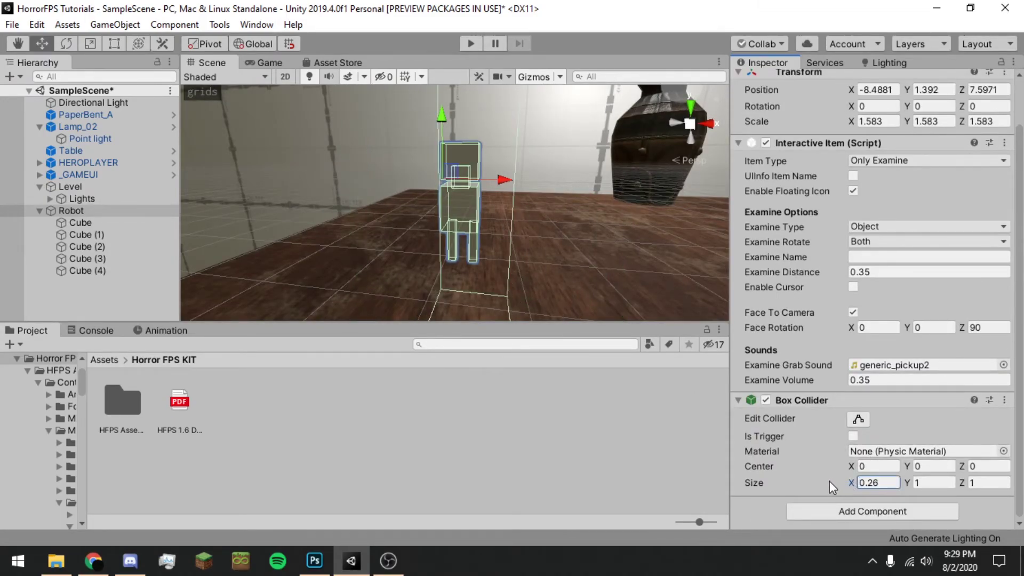
pyautogui.moveTo(654, 221); pyautogui.dragTo(988, 283, button='right')
pyautogui.press('a')
pyautogui.keyDown('alt'); pyautogui.moveTo(990, 289); pyautogui.dragTo(889, 414); pyautogui.keyUp('alt')
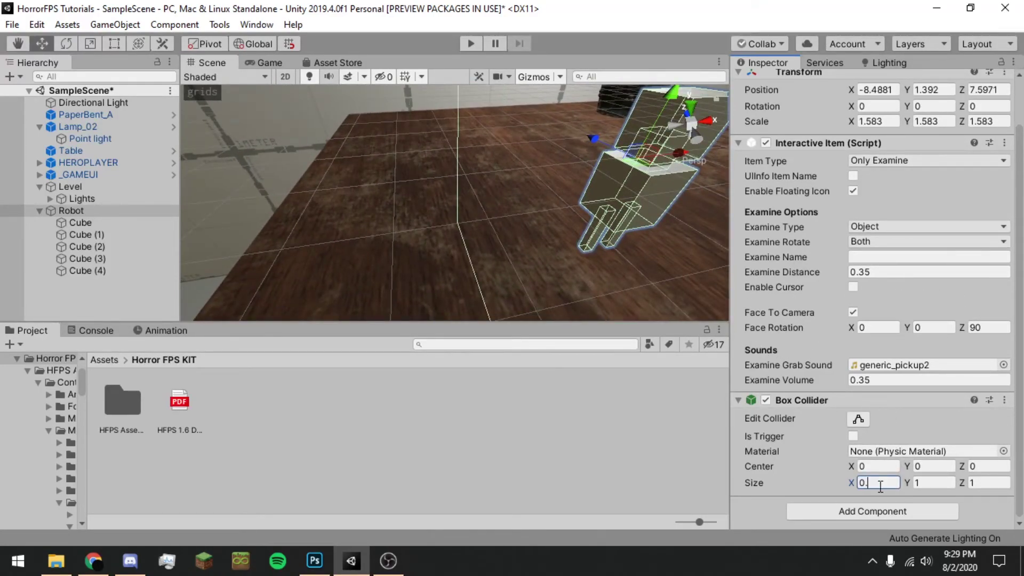
pyautogui.hotkey('ctrl', 'v')
pyautogui.click(990, 484)
pyautogui.hotkey('ctrl', 'v')
# Edit the collider's bounds to fit closely around the robot figure, about 0.072 wide and 0.144 high.
pyautogui.moveTo(602, 228); pyautogui.dragTo(504, 198, button='right')
pyautogui.keyDown('alt'); pyautogui.moveTo(504, 197); pyautogui.dragTo(514, 188); pyautogui.keyUp('alt')
pyautogui.moveTo(445, 217); pyautogui.dragTo(407, 190, button='right')
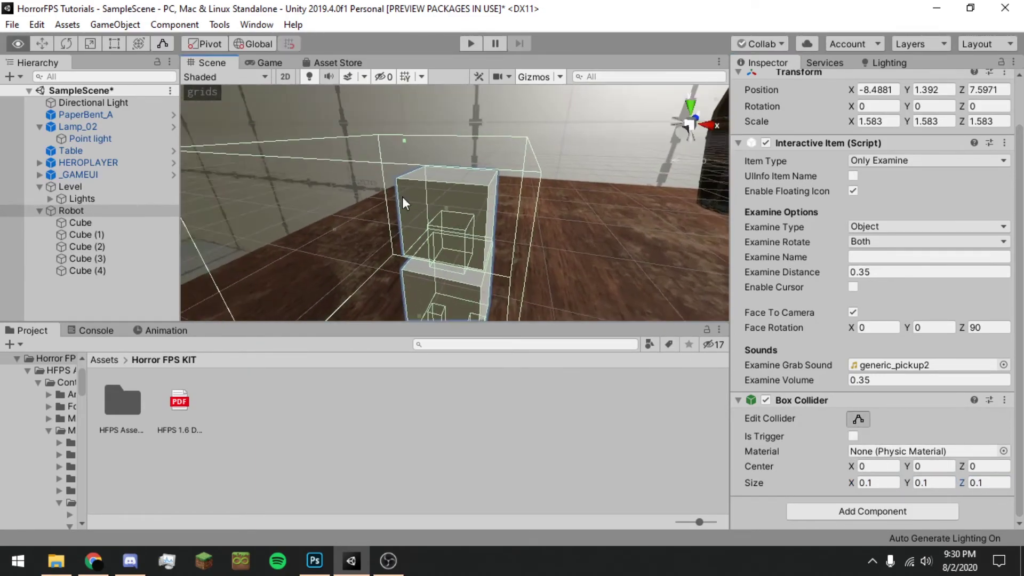
pyautogui.moveTo(342, 231); pyautogui.dragTo(531, 269)
pyautogui.moveTo(531, 269); pyautogui.dragTo(528, 267, button='right')
pyautogui.moveTo(513, 233); pyautogui.dragTo(488, 231)
pyautogui.moveTo(488, 232); pyautogui.dragTo(601, 273, button='right')
pyautogui.moveTo(563, 248); pyautogui.dragTo(554, 274)
# Play the scene, walk up to the table, and examine and rotate the robot before putting it back.
pyautogui.click(471, 44)
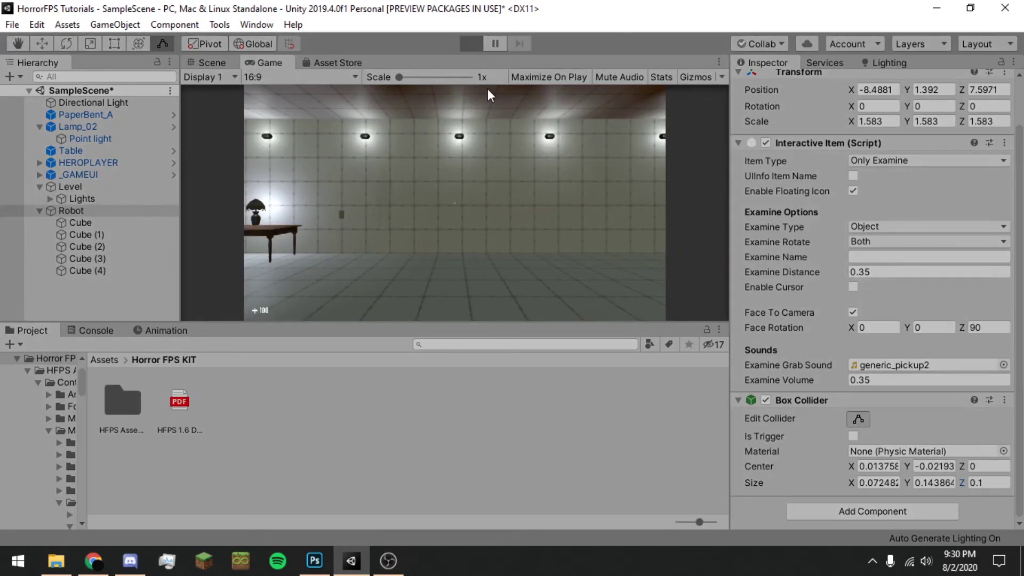
pyautogui.press('w')
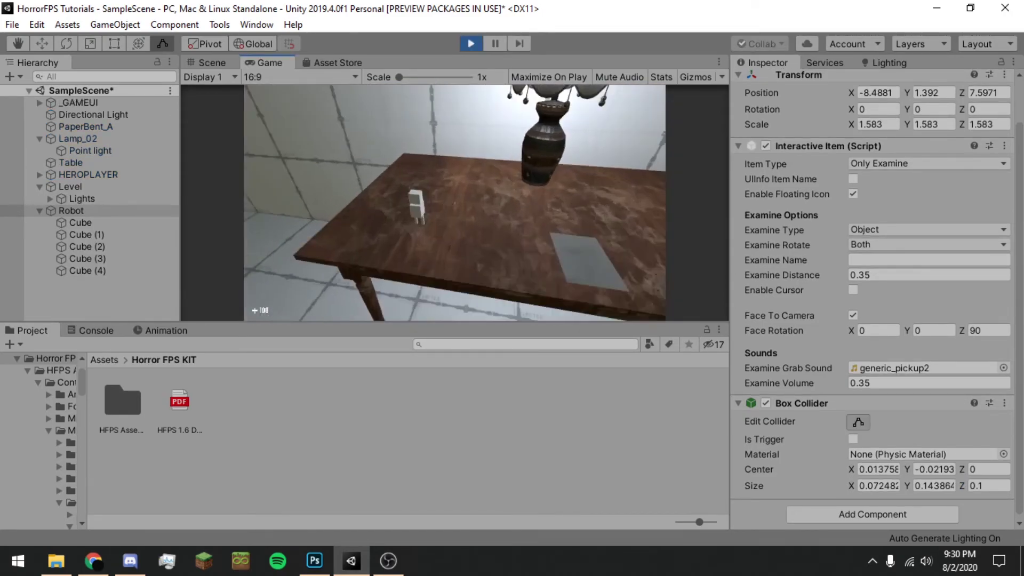
pyautogui.press('e')
pyautogui.moveTo(454, 203); pyautogui.dragTo(431, 261)
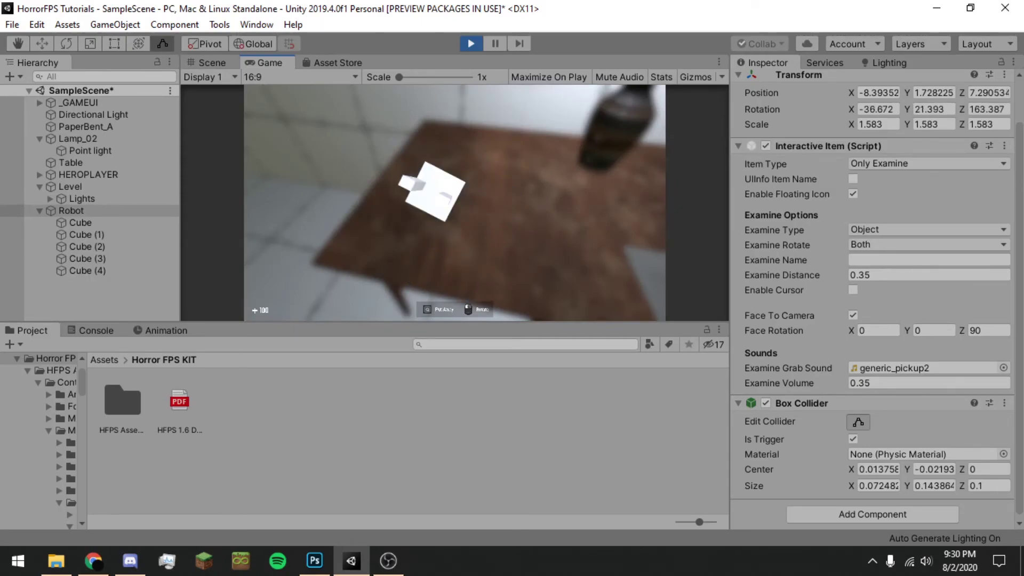
pyautogui.press('q')
pyautogui.press('e')
pyautogui.moveTo(455, 203); pyautogui.dragTo(512, 213)
pyautogui.press('q')
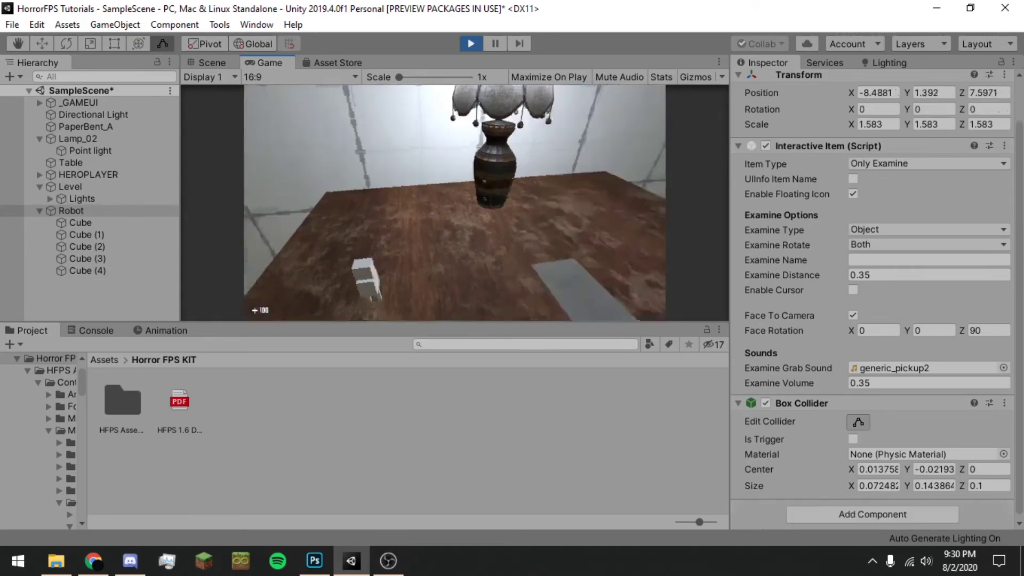
# Pick up the robot several more times to check its rotation and the orientation in which it faces the camera.
pyautogui.press('e')
pyautogui.press('e')
pyautogui.press('q')
pyautogui.press('e')
pyautogui.moveTo(454, 203); pyautogui.dragTo(534, 234)
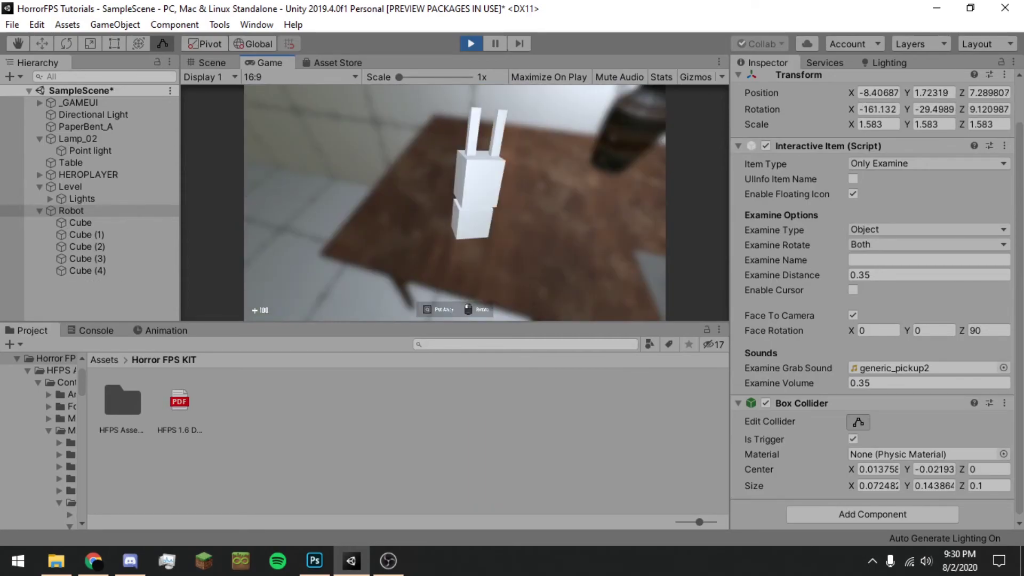
pyautogui.press('q')
pyautogui.press('e')
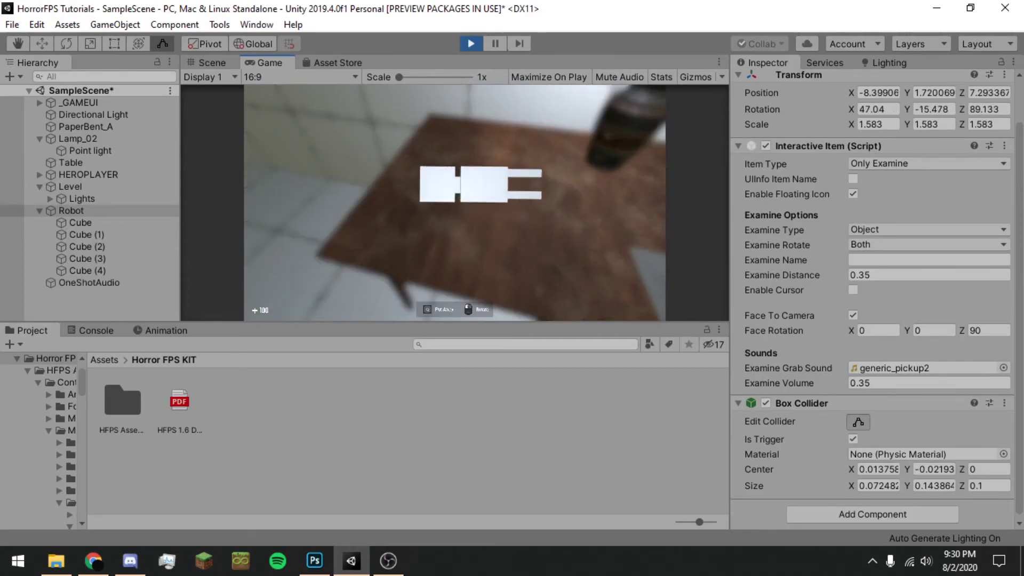
# Pause the game, try a Face Rotation Z of 0 on Robot, and examine the robot again.
pyautogui.press('Escape')
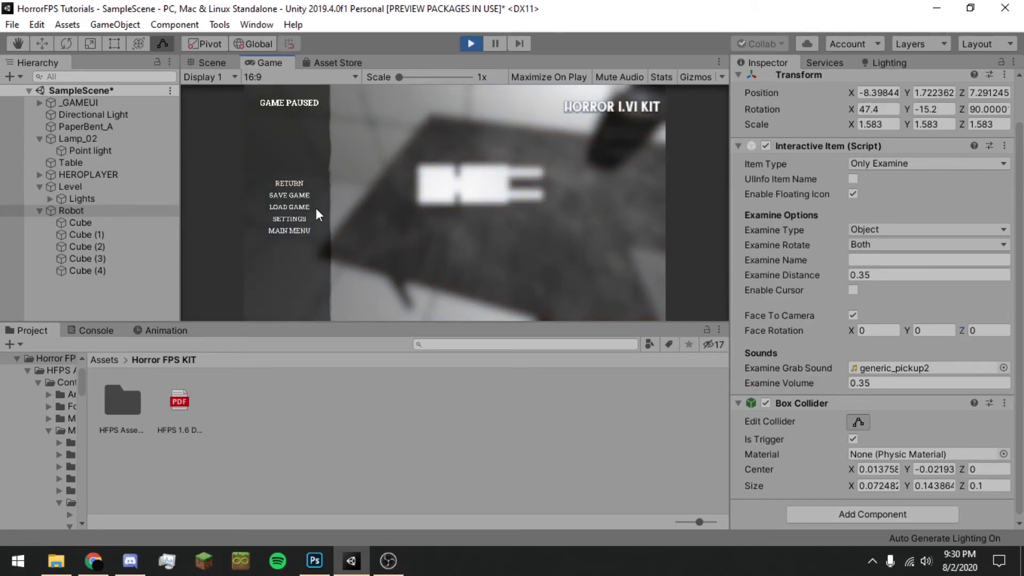
pyautogui.click(289, 183)
pyautogui.press('q')
pyautogui.press('e')
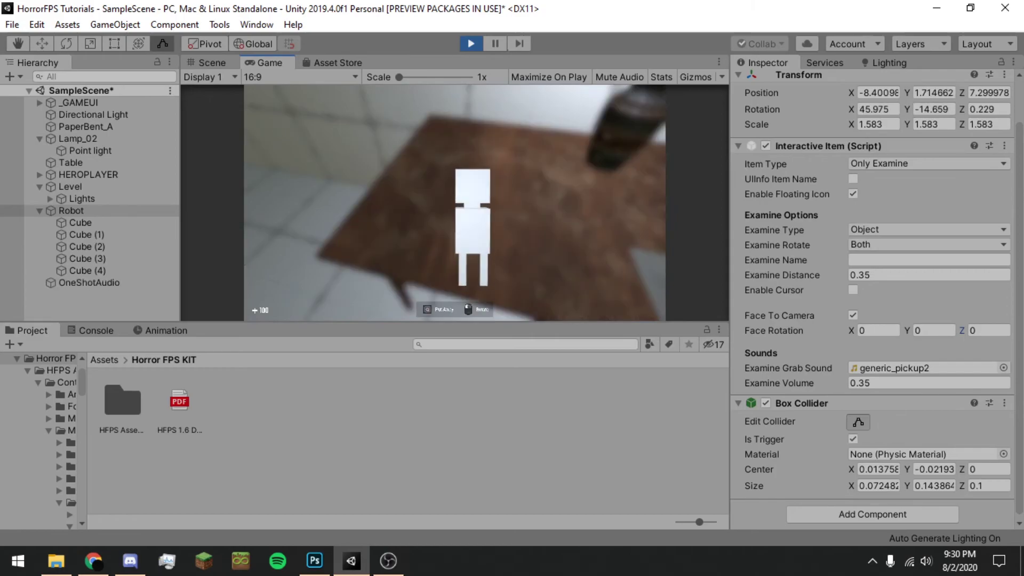
# Stop the play test and set Robot's Face Rotation Z to 0 permanently in the Interactive Item script.
pyautogui.hotkey('ctrl', 'p')
pyautogui.click(987, 330)
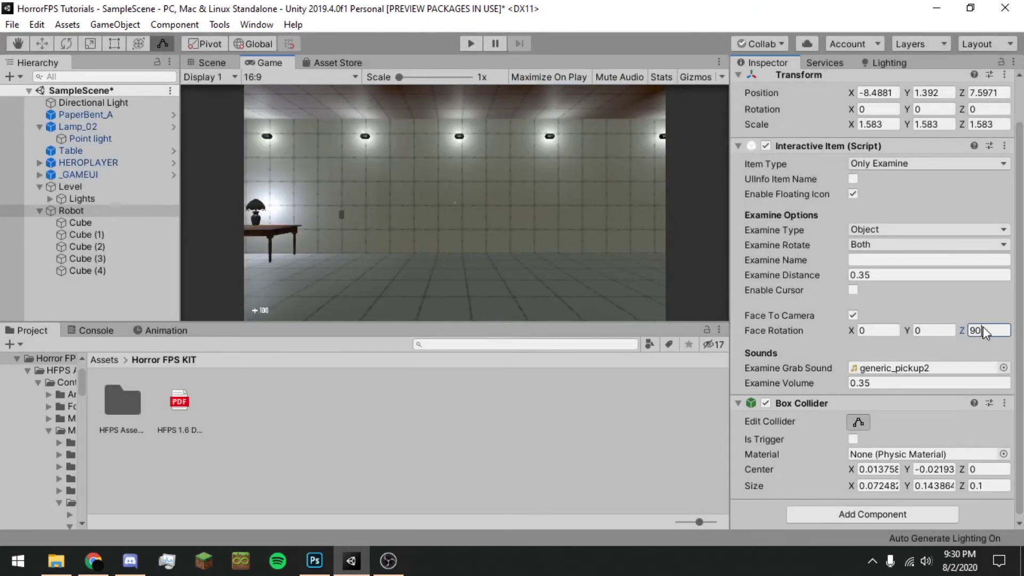
pyautogui.write('0')
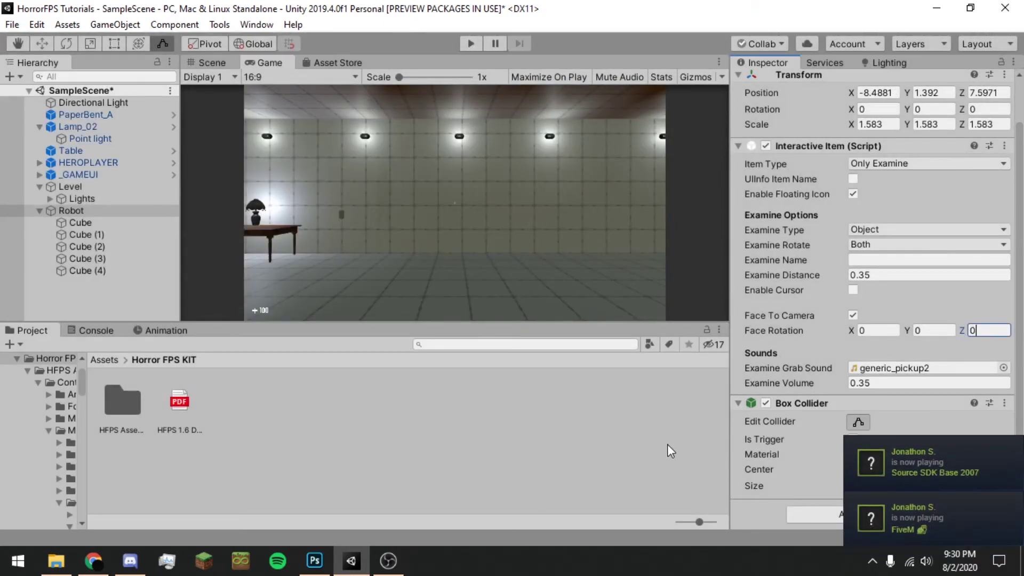
pyautogui.click(709, 459)
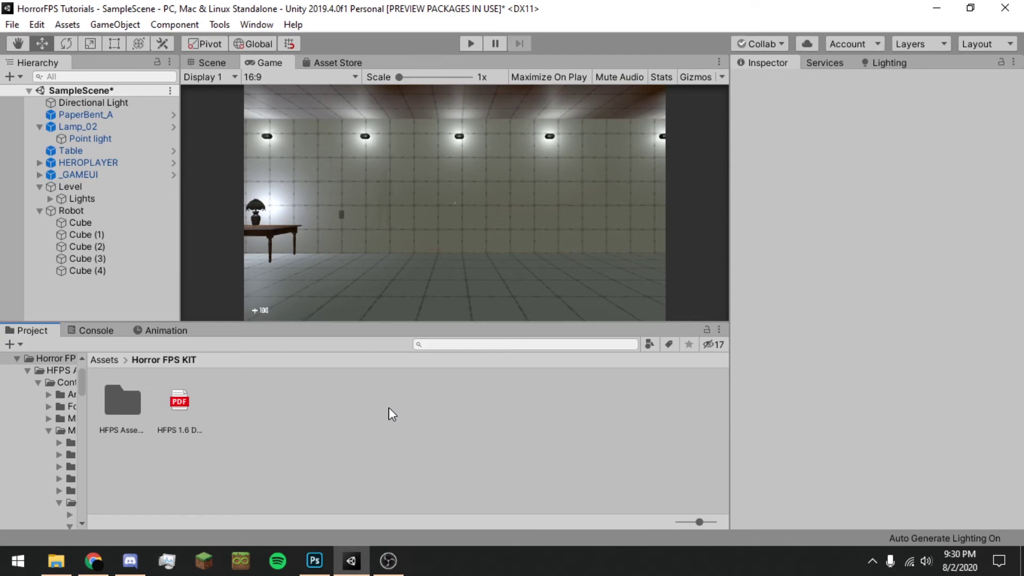
# Open the root Assets folder and return to the Scene view of the room.
pyautogui.click(104, 360)
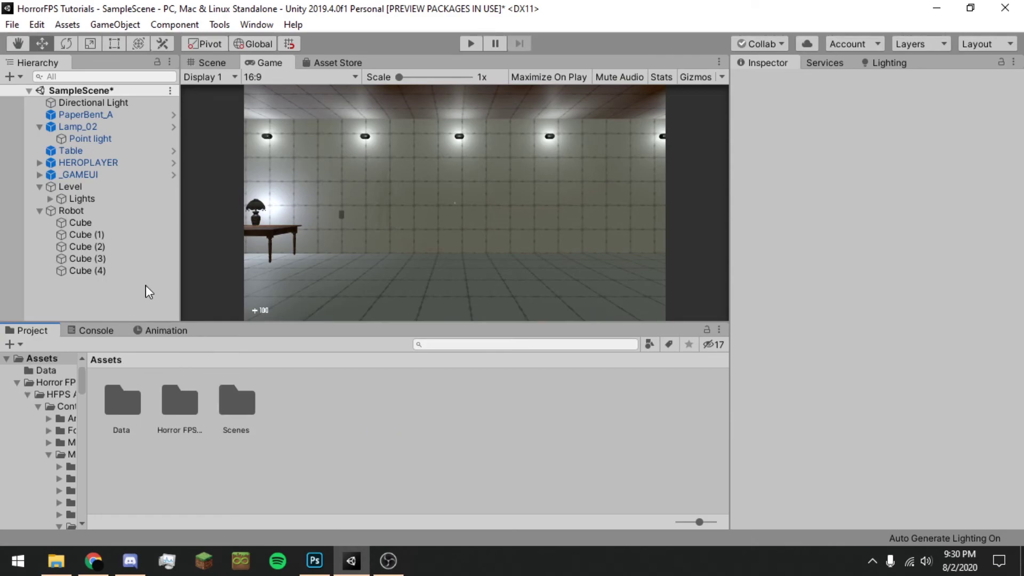
pyautogui.click(209, 59)
pyautogui.scroll(-8, 320, 269)
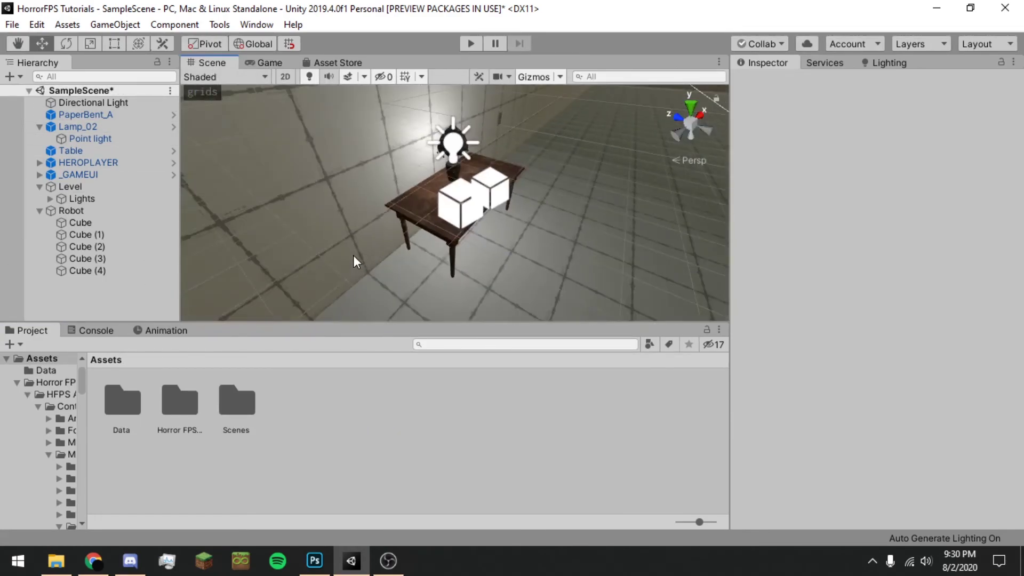
pyautogui.moveTo(421, 248); pyautogui.dragTo(439, 151, button='right')
pyautogui.press('w')
pyautogui.scroll(-4, 400, 194)
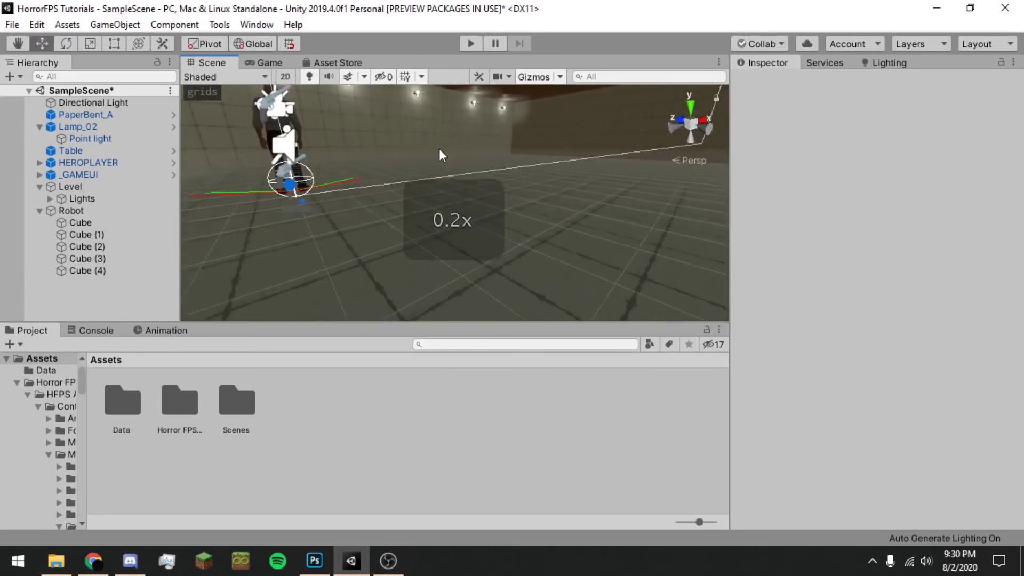
# Try pasting the copied Box Collider onto the Level mesh as a new component, and undo the paste.
pyautogui.click(442, 150)
pyautogui.click(596, 122)
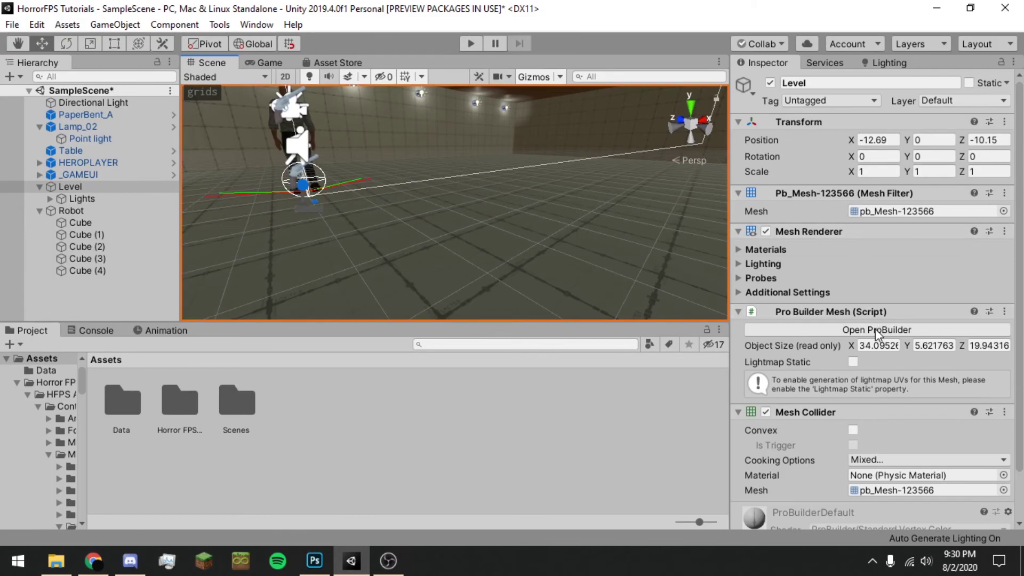
pyautogui.scroll(-2, 877, 329)
pyautogui.rightClick(825, 358)
pyautogui.click(906, 485)
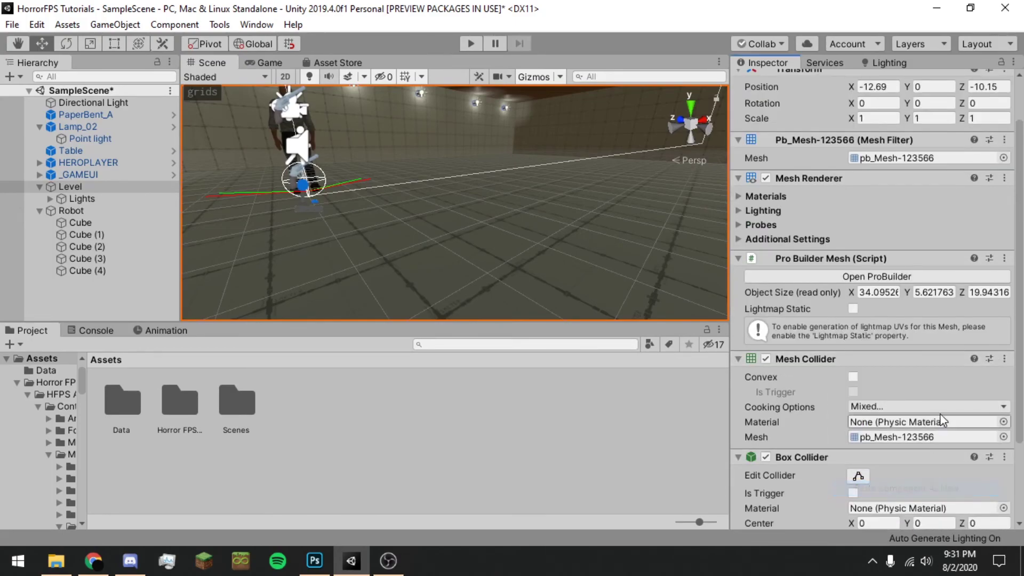
pyautogui.scroll(-3, 916, 392)
pyautogui.hotkey('ctrl', 'z')
pyautogui.scroll(-1, 843, 463)
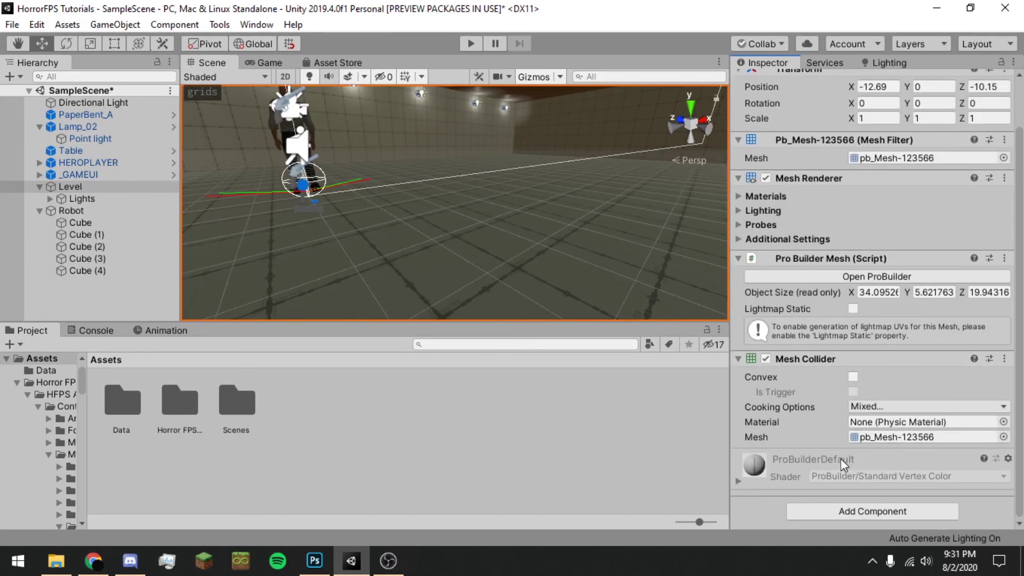
pyautogui.click(846, 510)
pyautogui.write('inter')
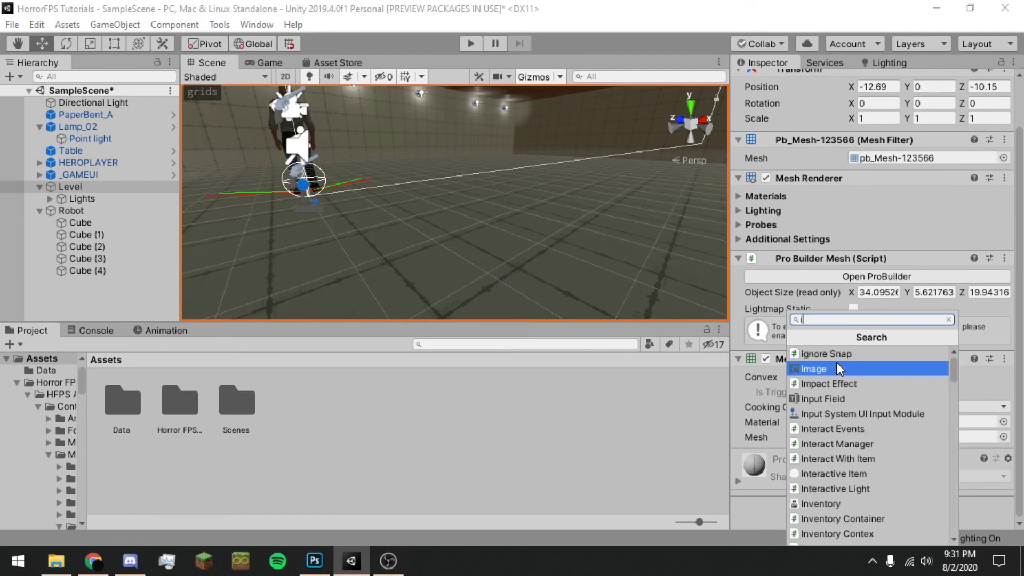
pyautogui.click(413, 184)
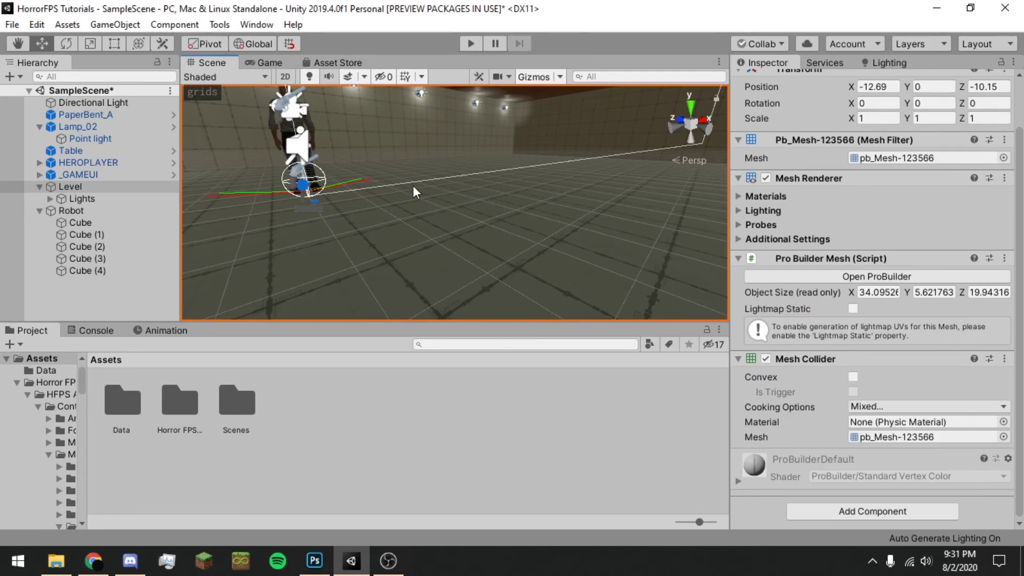
# Copy the Interactive Item script component from PaperBent_A.
pyautogui.click(464, 213)
pyautogui.click(80, 128)
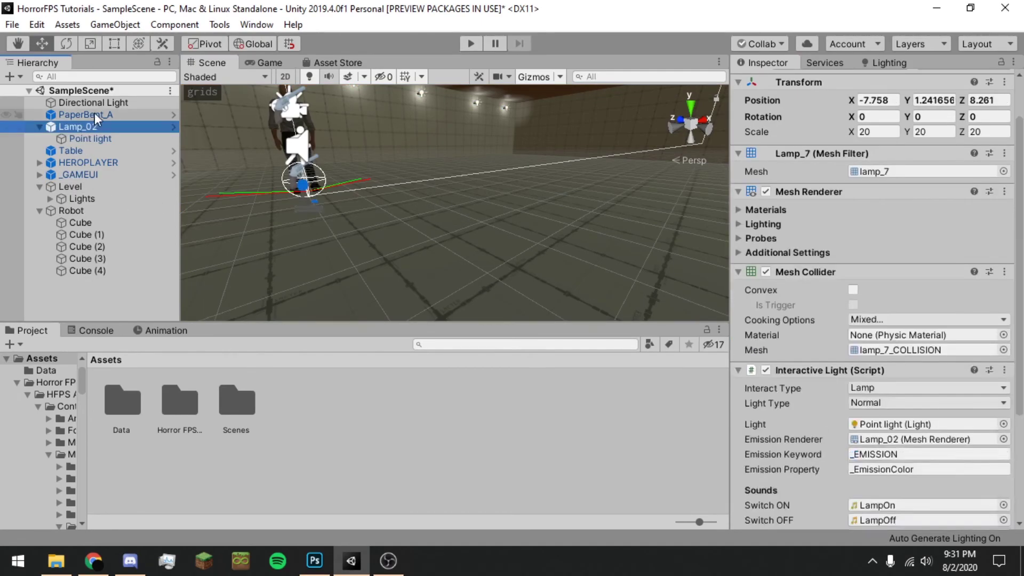
pyautogui.click(83, 114)
pyautogui.scroll(-10, 808, 405)
pyautogui.scroll(12, 810, 224)
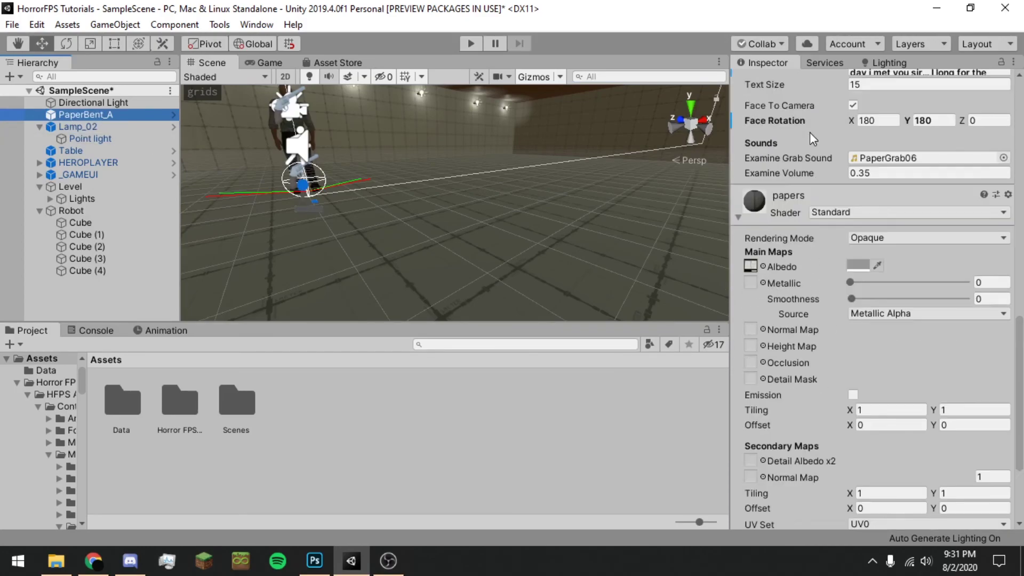
pyautogui.scroll(-2, 824, 299)
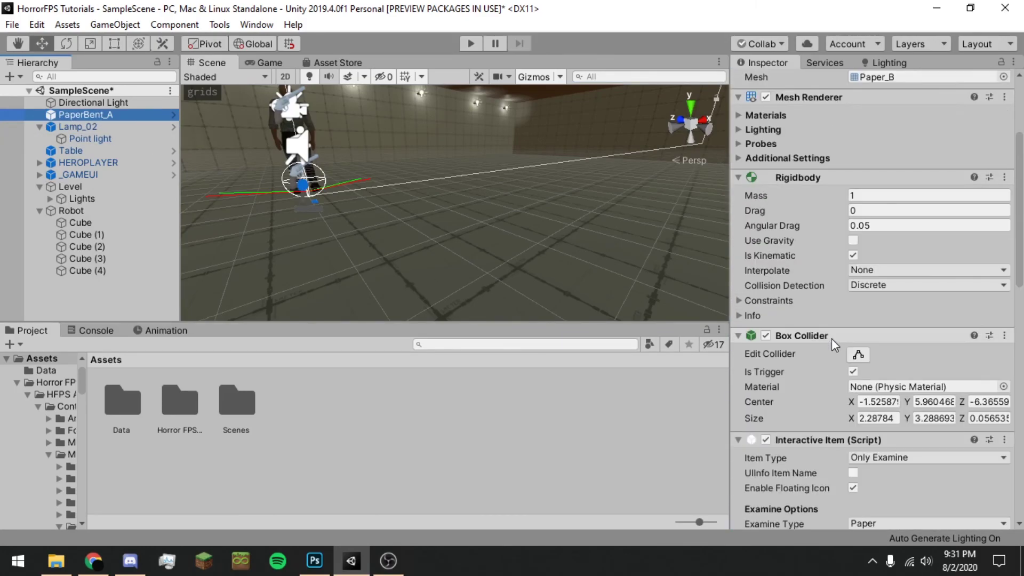
pyautogui.rightClick(827, 437)
pyautogui.click(888, 358)
# Try pasting the copied Interactive Item script onto the Level mesh as a new component and setting its layer to Interact.
pyautogui.click(533, 250)
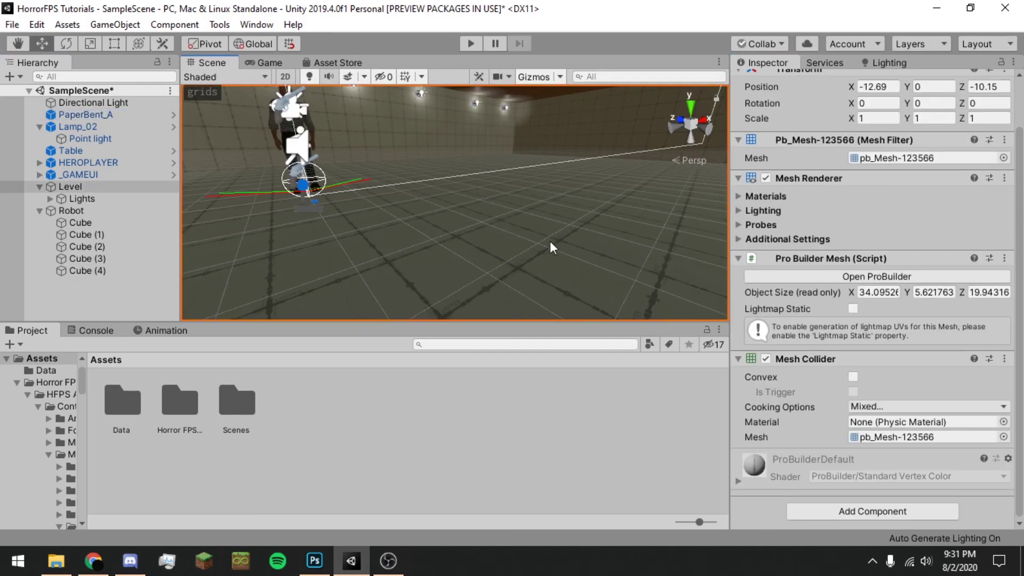
pyautogui.rightClick(800, 356)
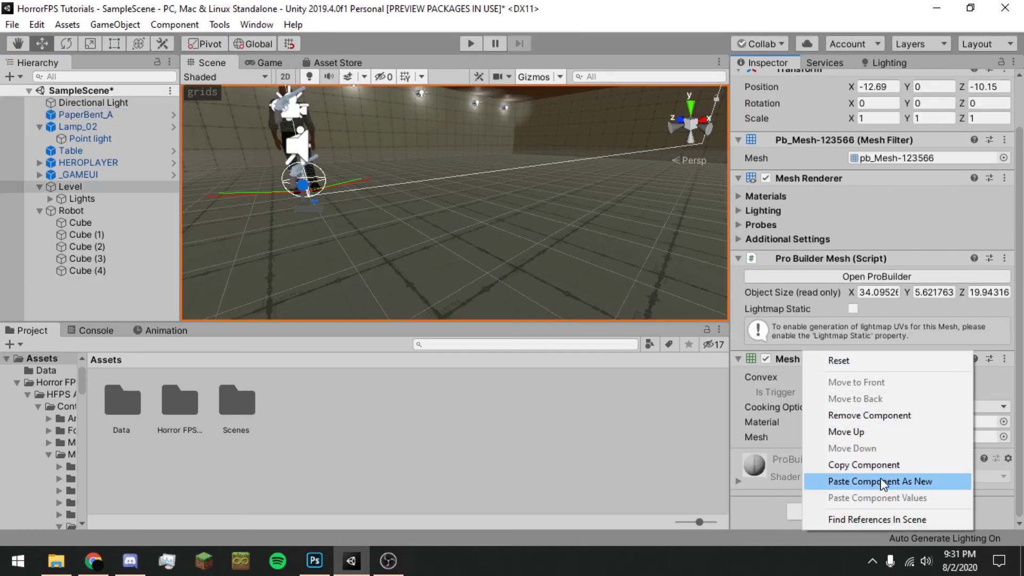
pyautogui.click(897, 480)
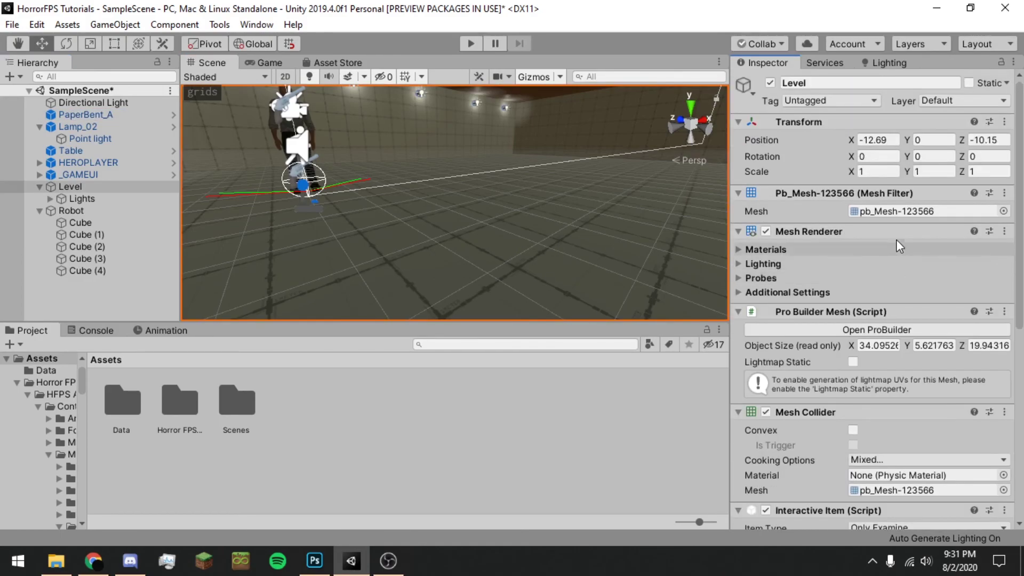
pyautogui.click(939, 101)
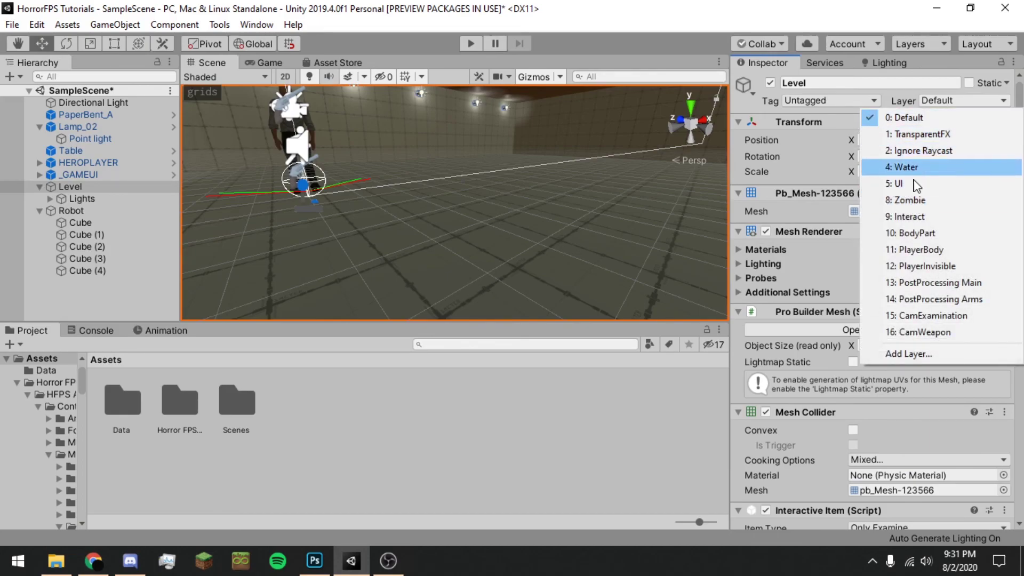
pyautogui.click(906, 216)
pyautogui.click(421, 309)
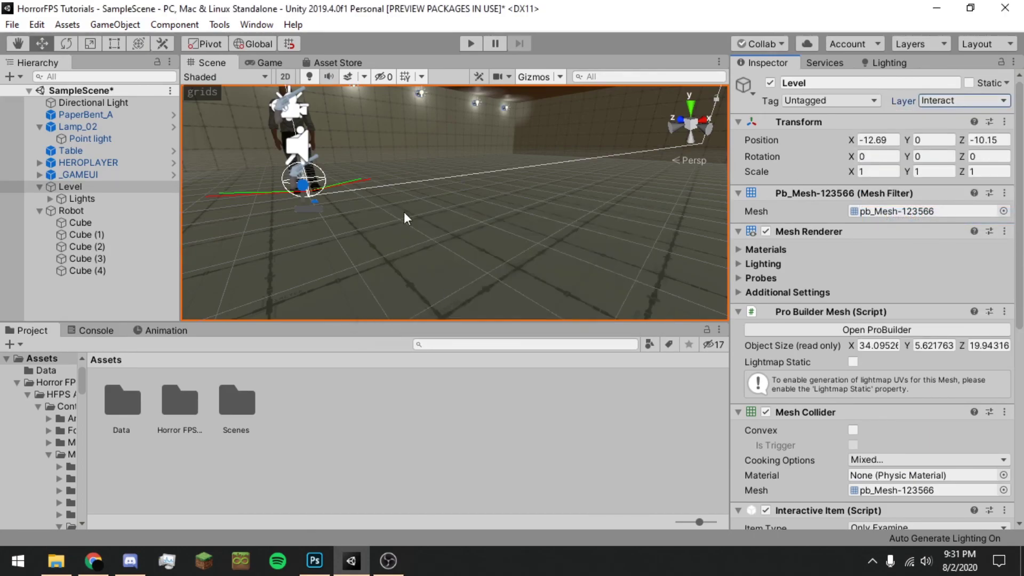
# Play-test the scene by walking up to a wall of the Level and examining it.
pyautogui.click(269, 62)
pyautogui.click(467, 45)
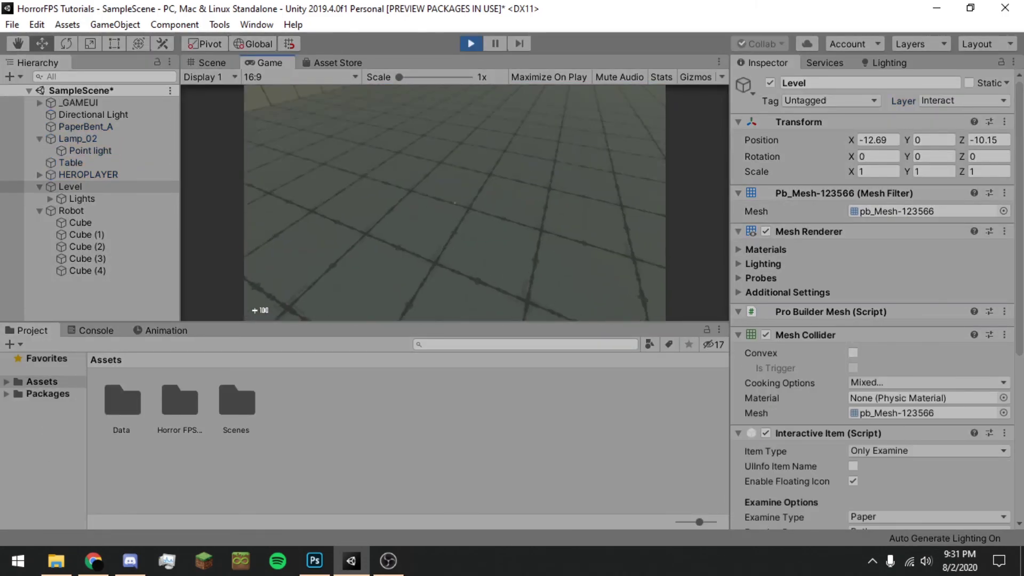
pyautogui.press('w')
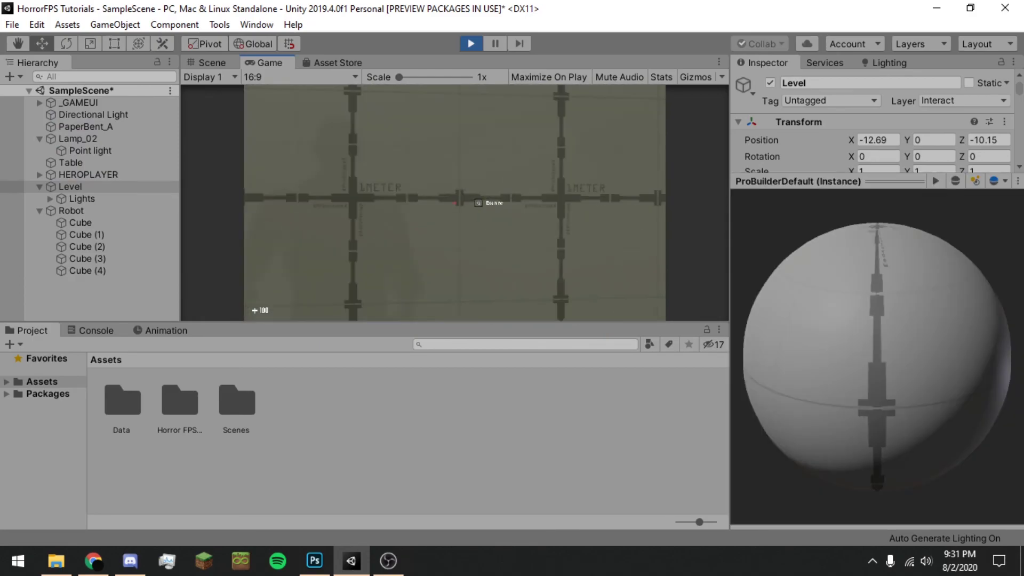
pyautogui.press('e')
pyautogui.press('e')
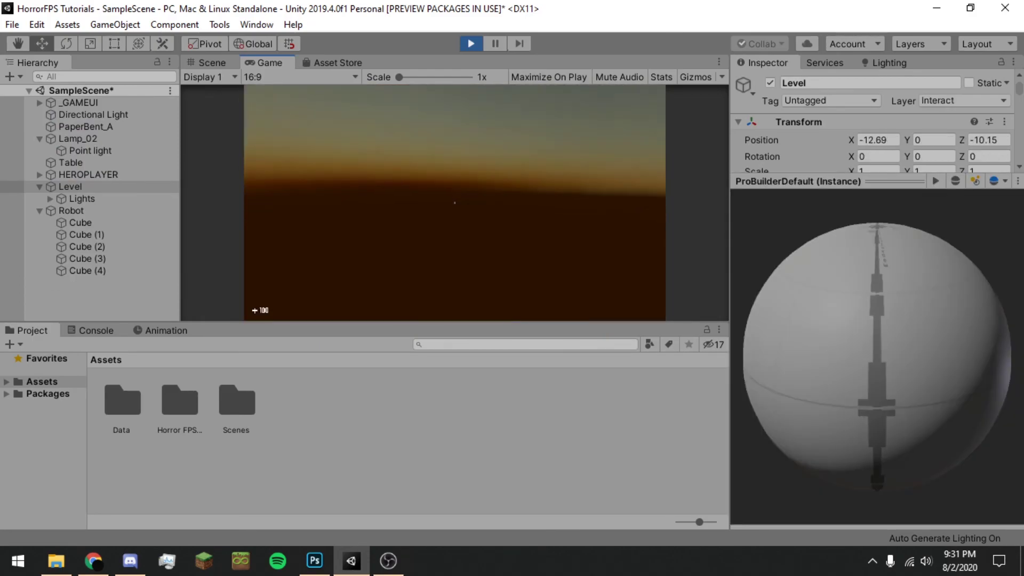
# Stop the play test, undo the Level's pasted Interactive Item script and Interact layer, and save the scene.
pyautogui.hotkey('ctrl', 'p')
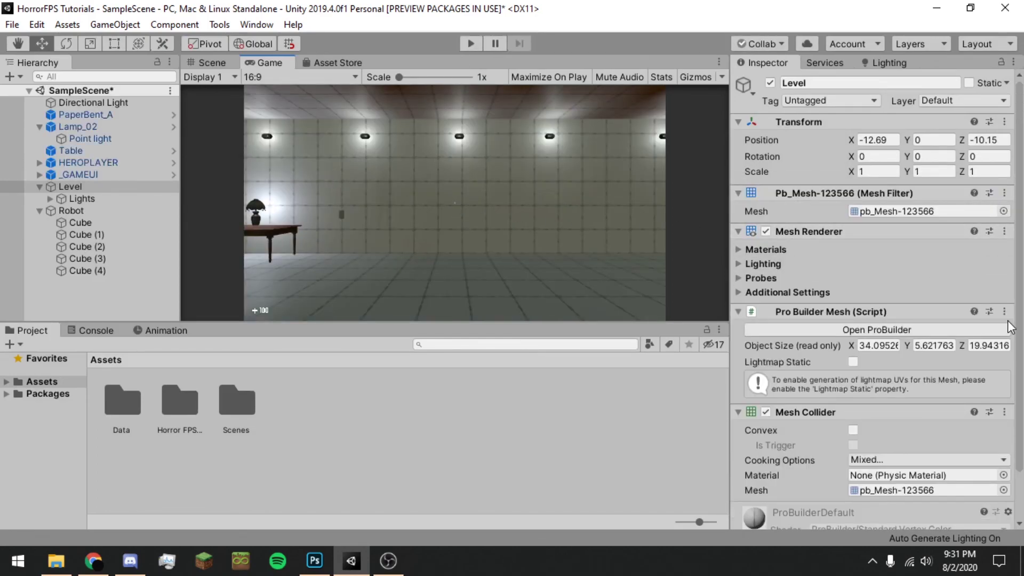
pyautogui.scroll(-3, 874, 256)
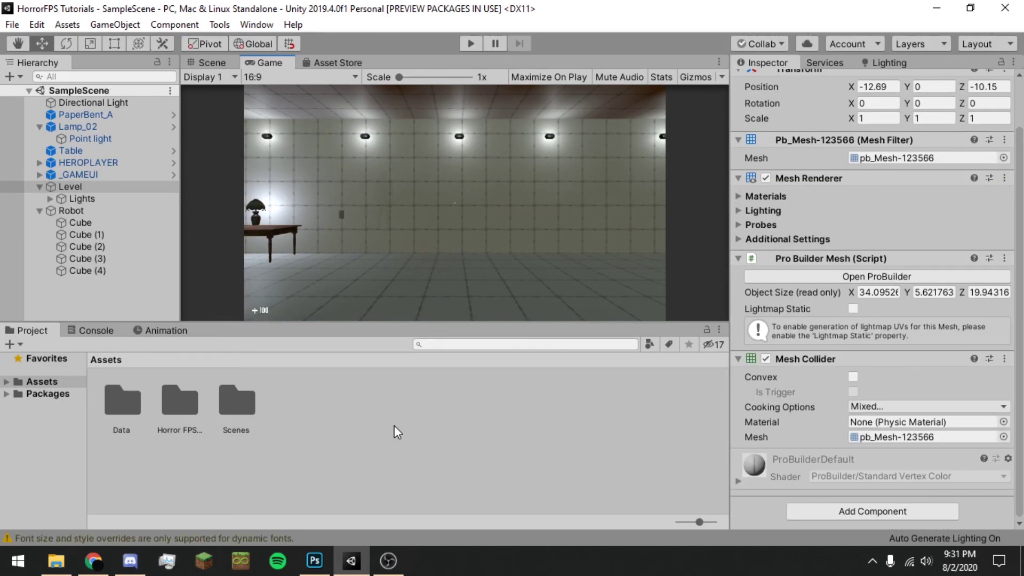
pyautogui.click(393, 562)
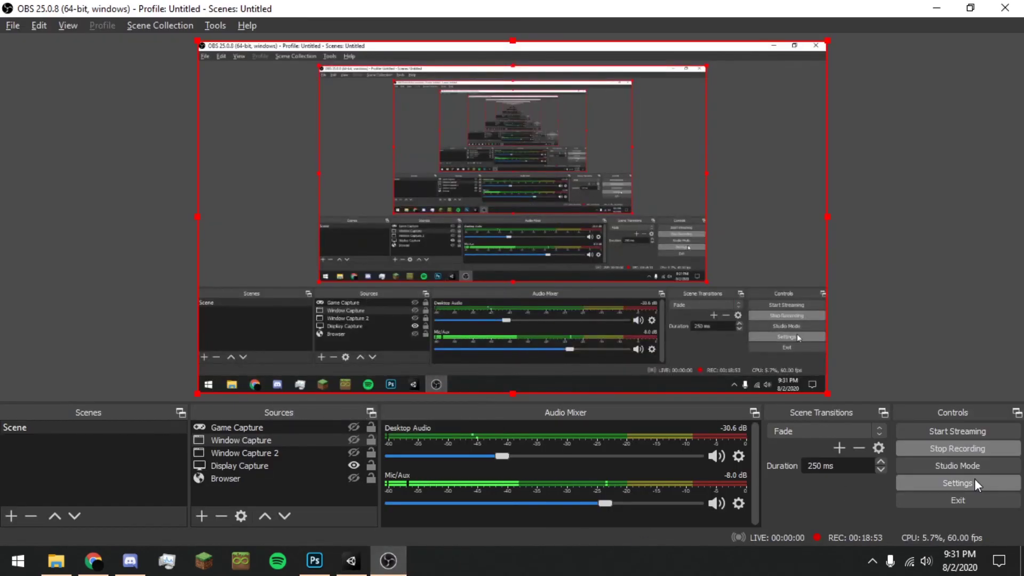